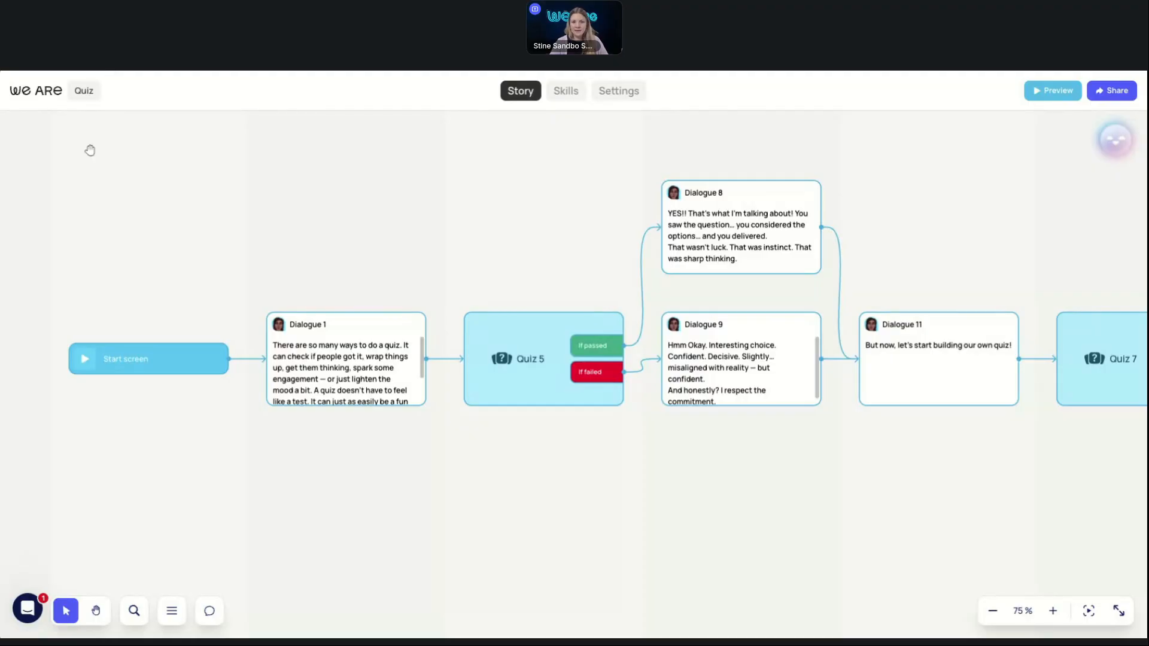
# Play the story preview starting from the Dialogue 1 block
pyautogui.scroll(-2, 423, 461)
pyautogui.hscroll(2, 423, 462)
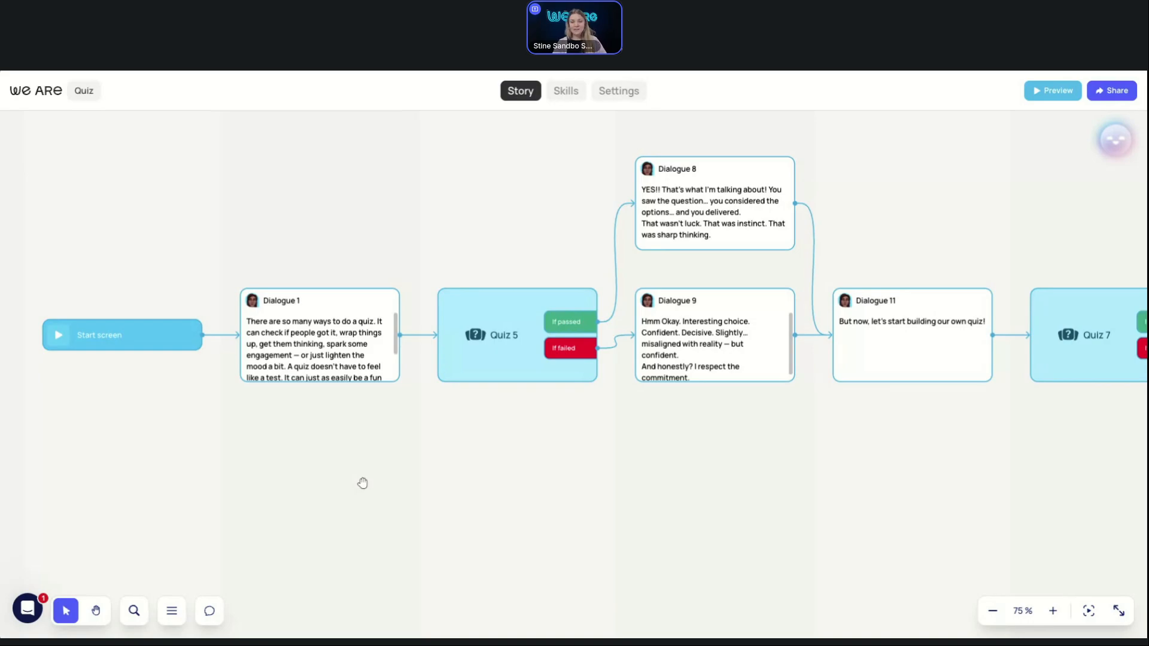
pyautogui.moveTo(446, 546); pyautogui.dragTo(441, 544)
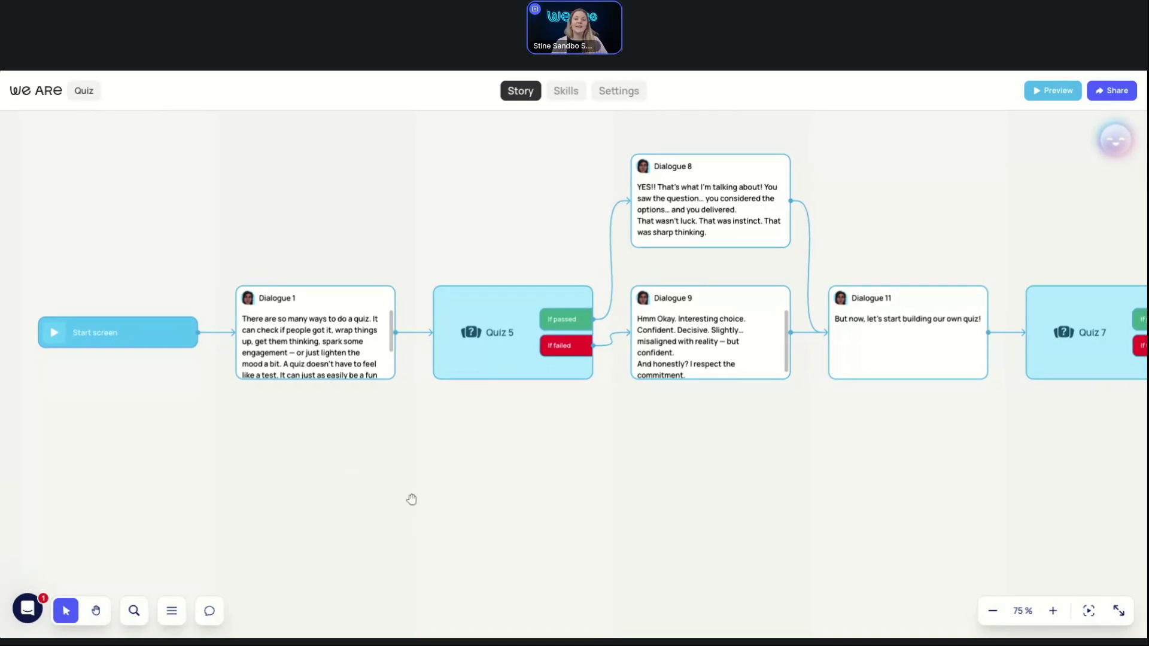
pyautogui.moveTo(310, 362)
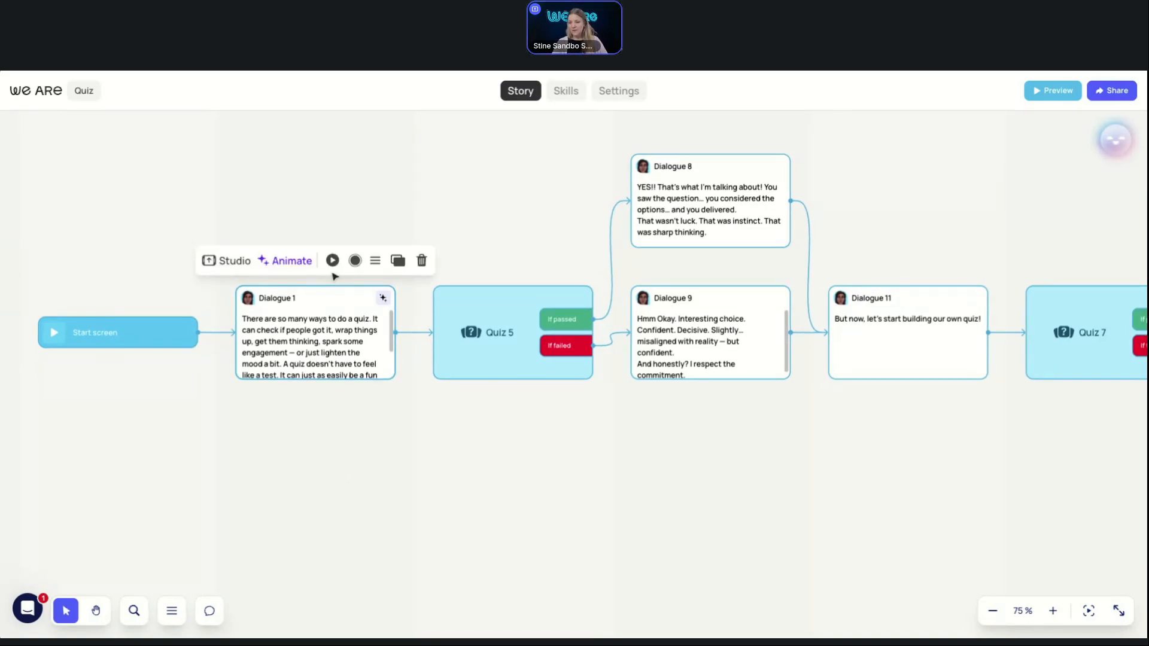
pyautogui.click(332, 261)
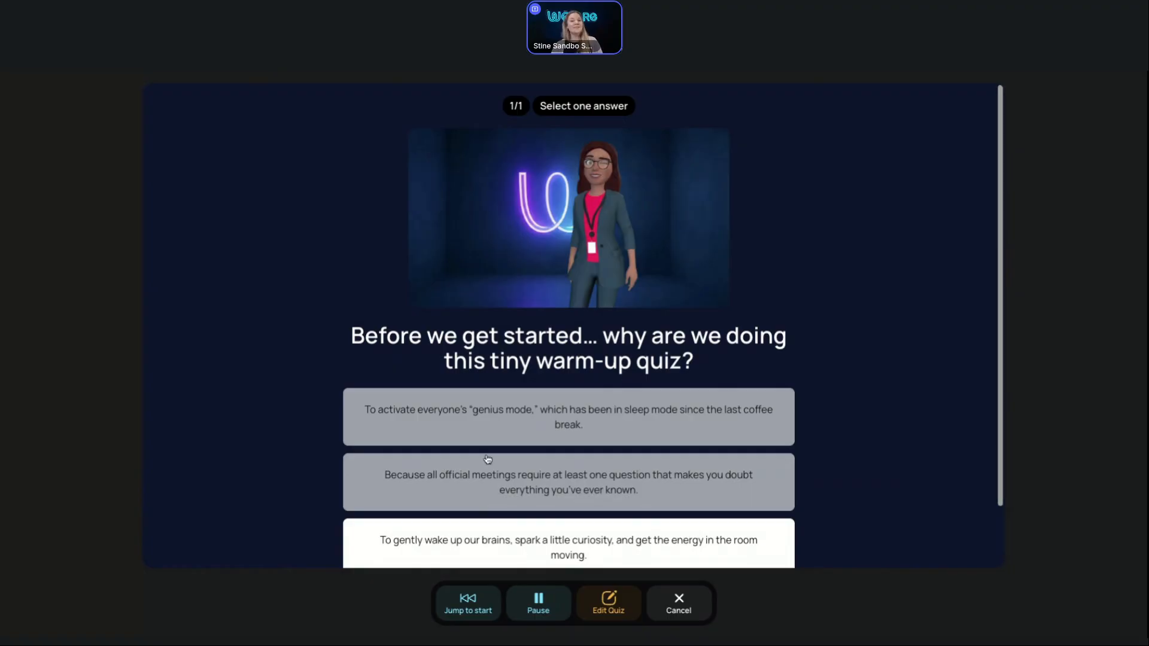
# Answer the warm-up quiz with "To gently wake up our brains, spark a little curiosity, and get the energy in the room moving." and exit the preview
pyautogui.scroll(-1, 488, 459)
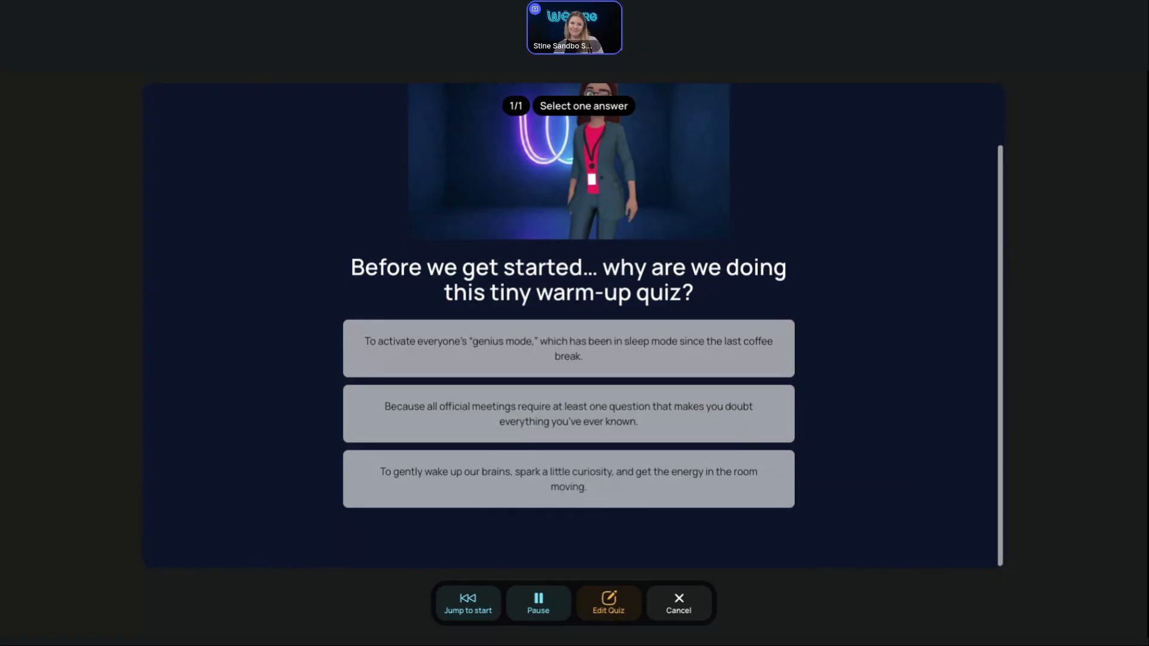
pyautogui.click(513, 485)
pyautogui.click(571, 545)
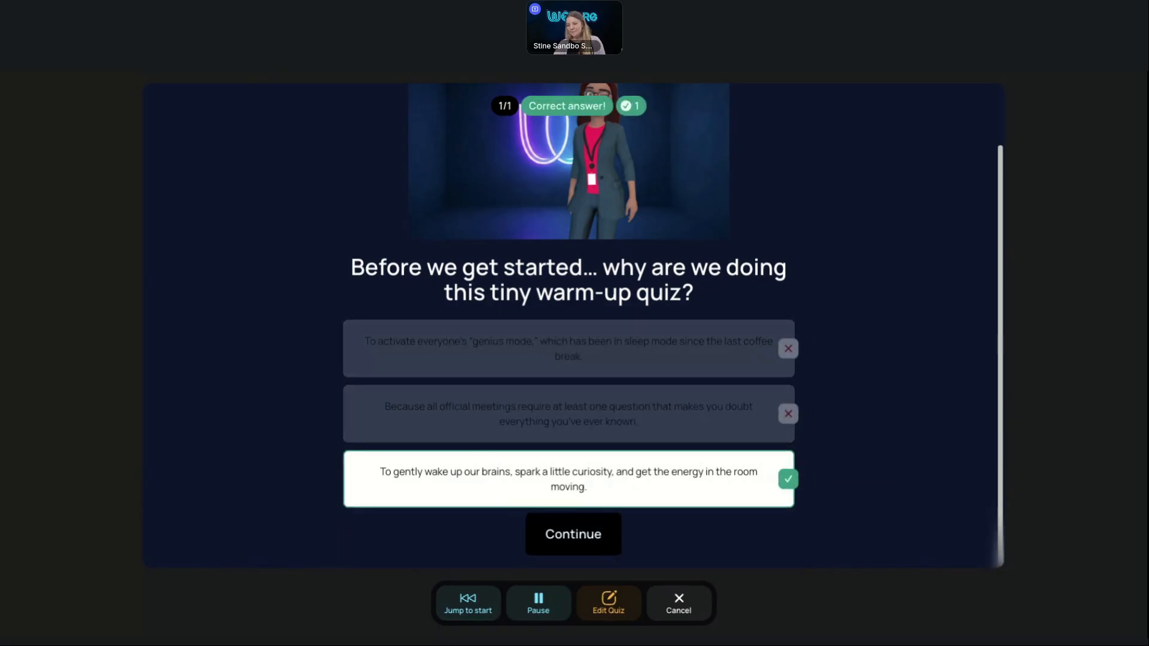
pyautogui.click(572, 540)
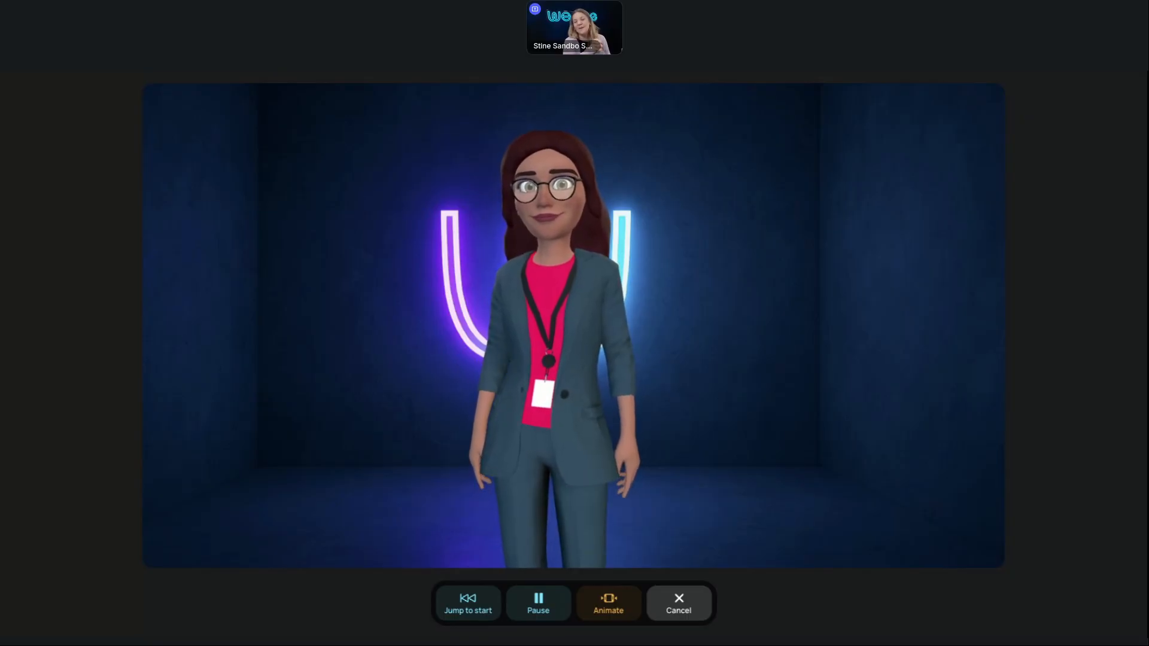
pyautogui.click(678, 603)
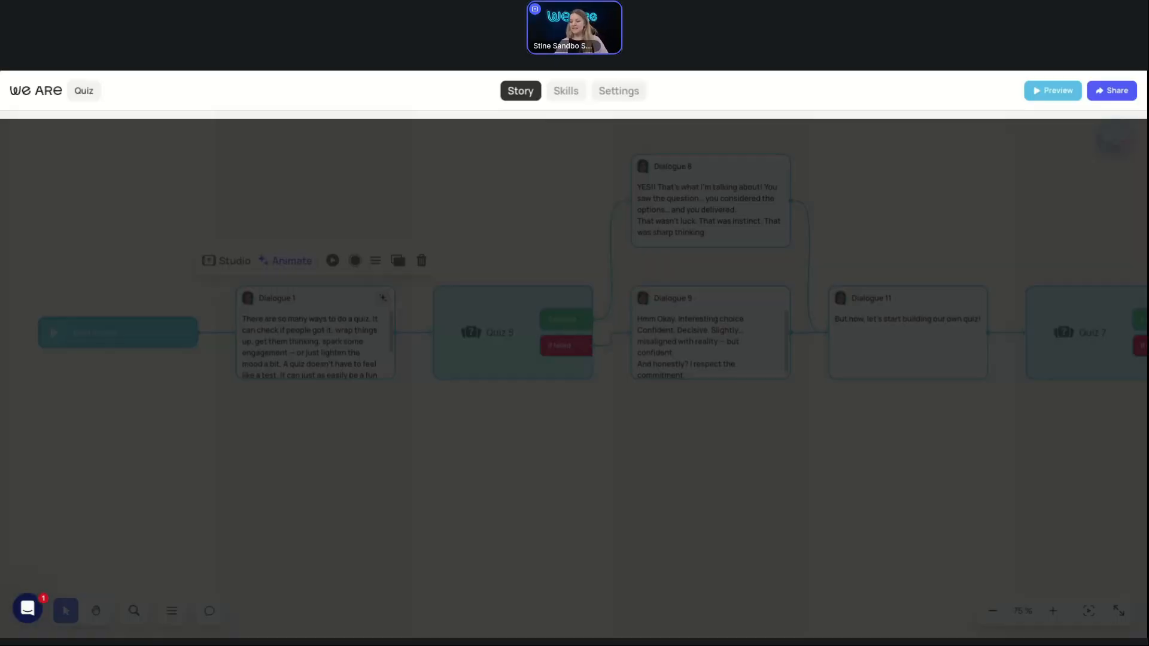
# Delete the existing Quiz 7 block at the end of the story flow
pyautogui.moveTo(811, 543); pyautogui.dragTo(447, 569)
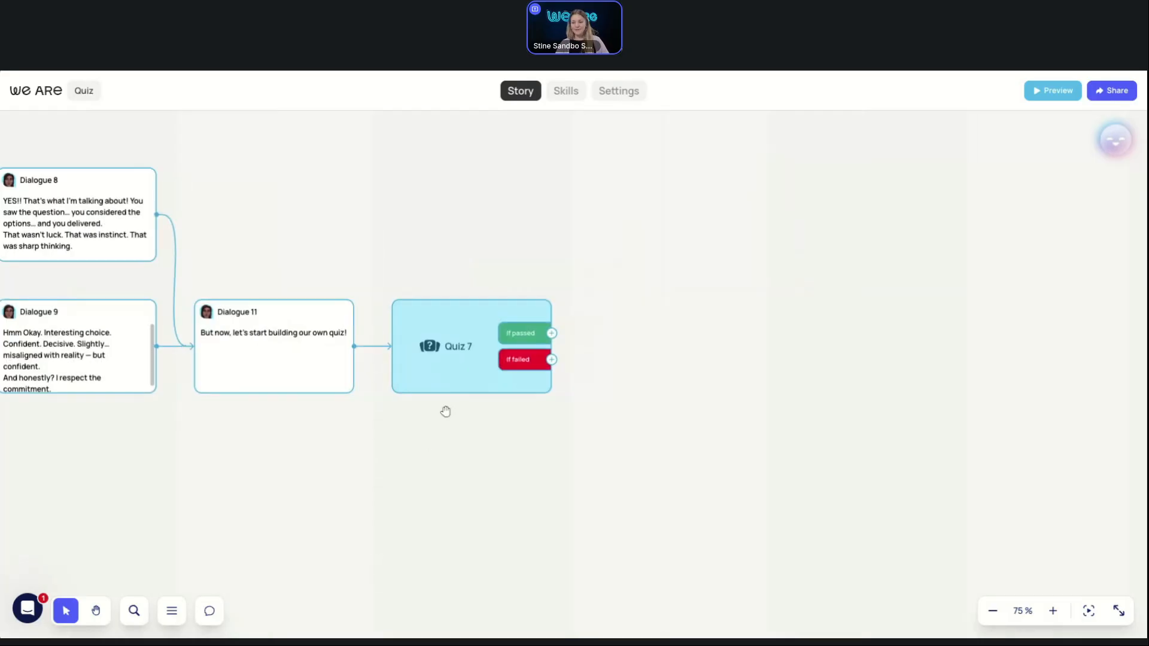
pyautogui.click(536, 308)
pyautogui.click(528, 272)
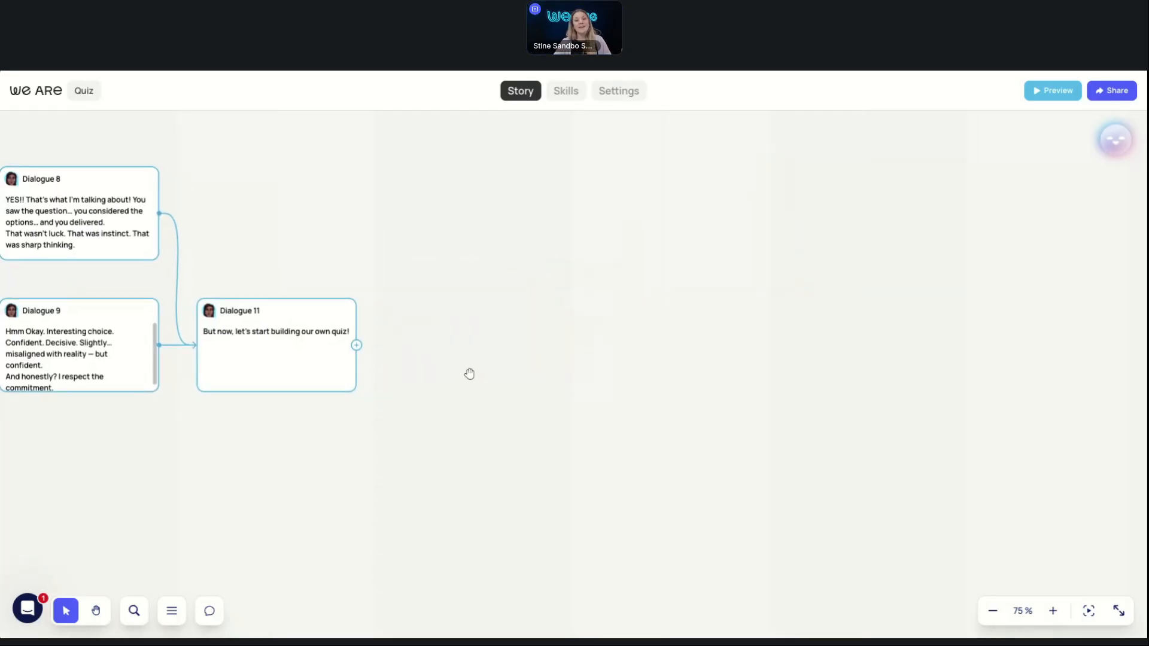
# Add a new Quiz block after Dialogue 11 and open it for editing
pyautogui.click(383, 346)
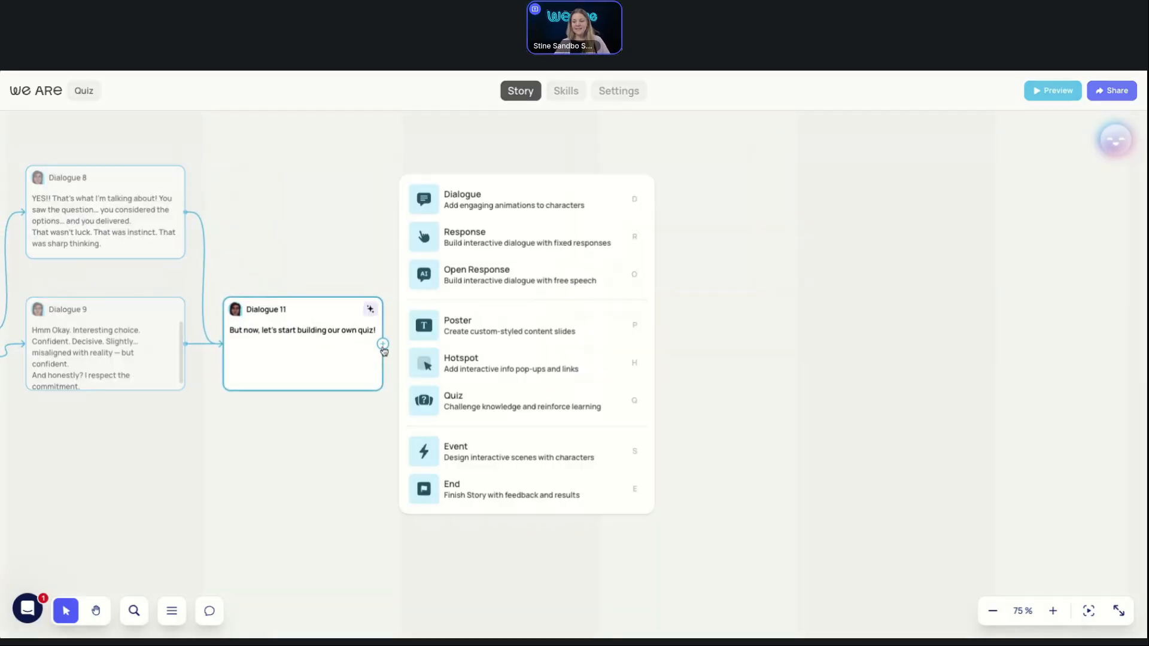
pyautogui.click(477, 410)
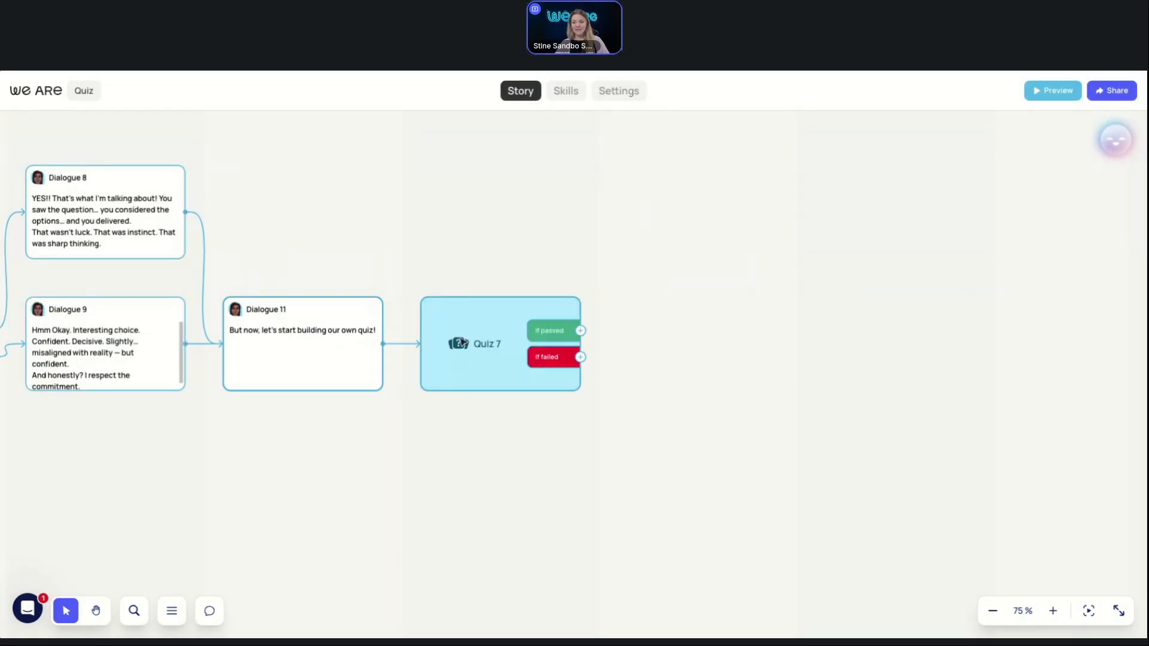
pyautogui.click(482, 343)
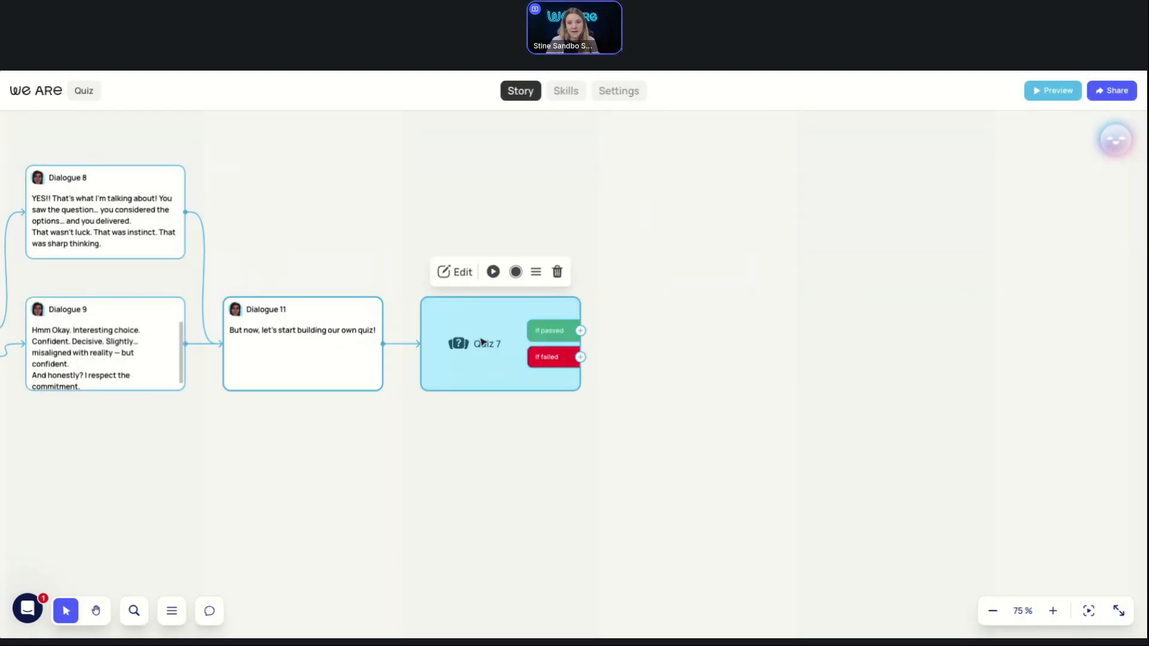
pyautogui.click(463, 273)
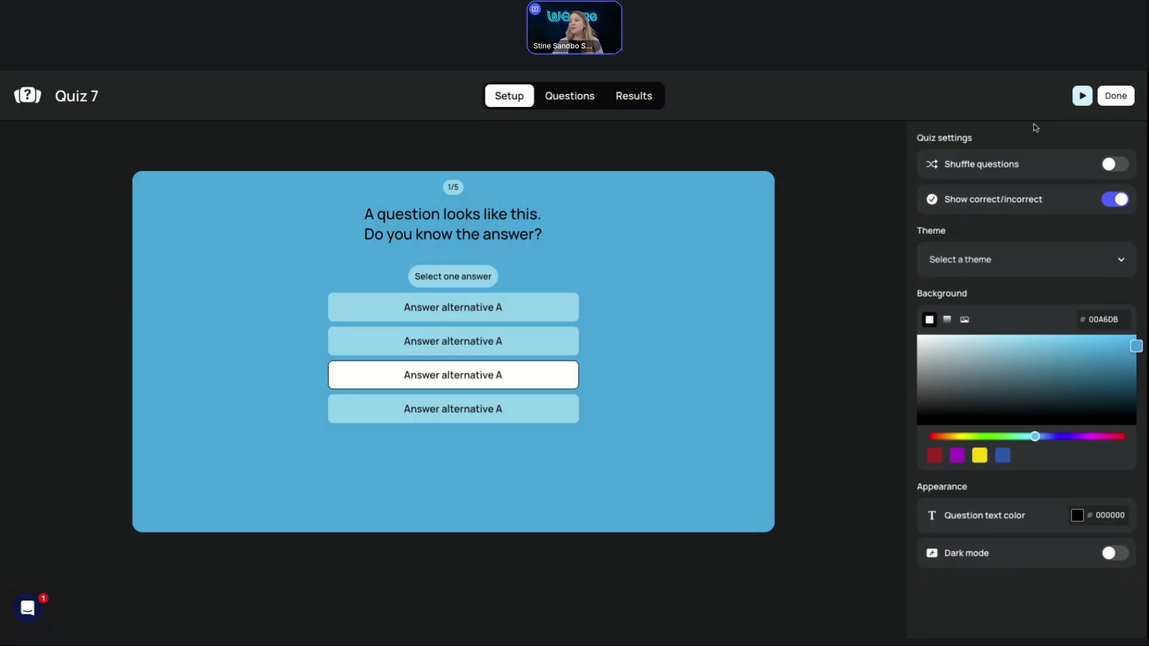
# Try out shuffling the quiz questions, leaving the shuffle option switched off
pyautogui.click(1114, 166)
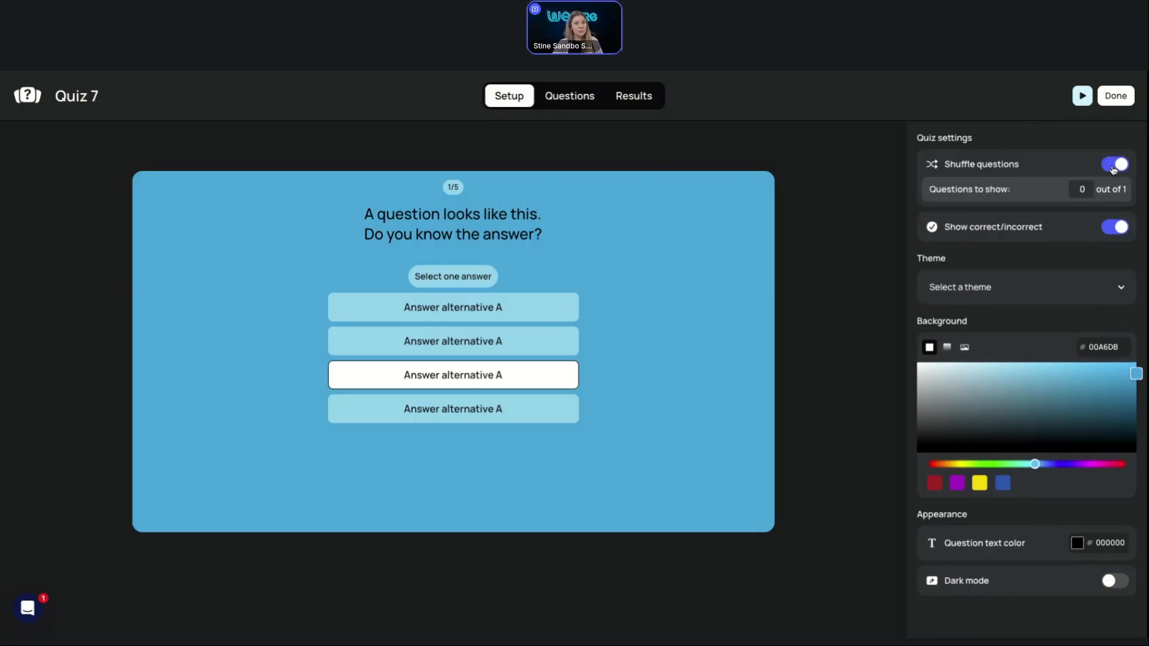
pyautogui.click(1115, 168)
pyautogui.click(1118, 169)
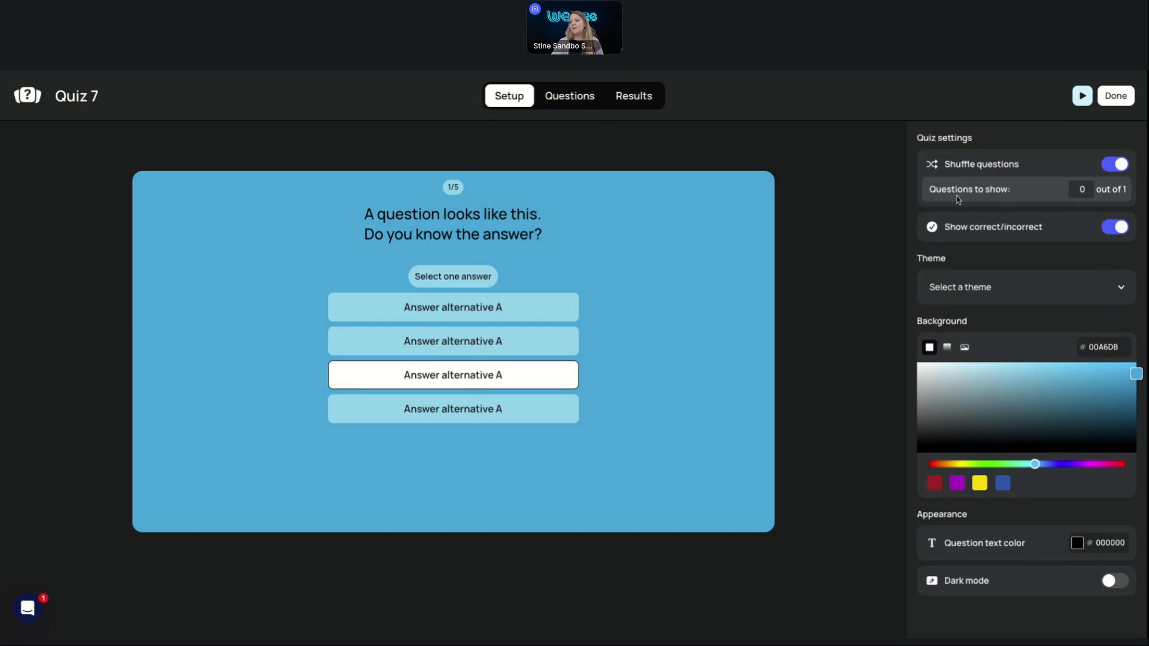
pyautogui.click(1115, 168)
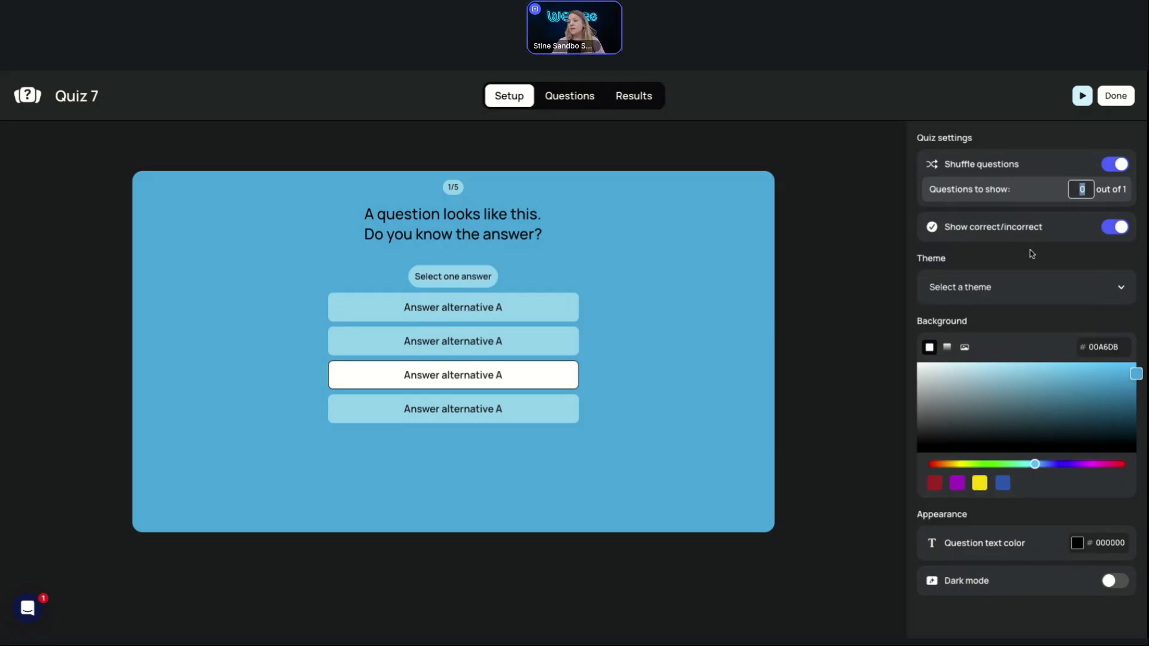
pyautogui.click(1115, 167)
# Review the Show correct/incorrect setting and the list of themes available for the quiz
pyautogui.moveTo(958, 207); pyautogui.dragTo(1018, 204)
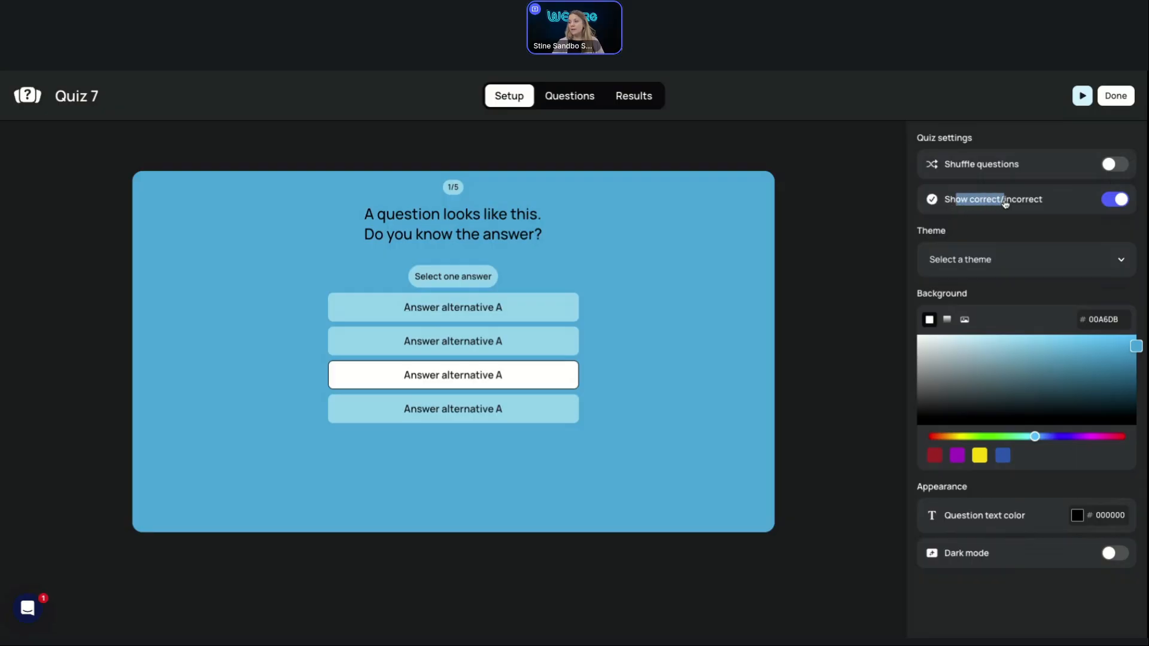
pyautogui.click(1047, 231)
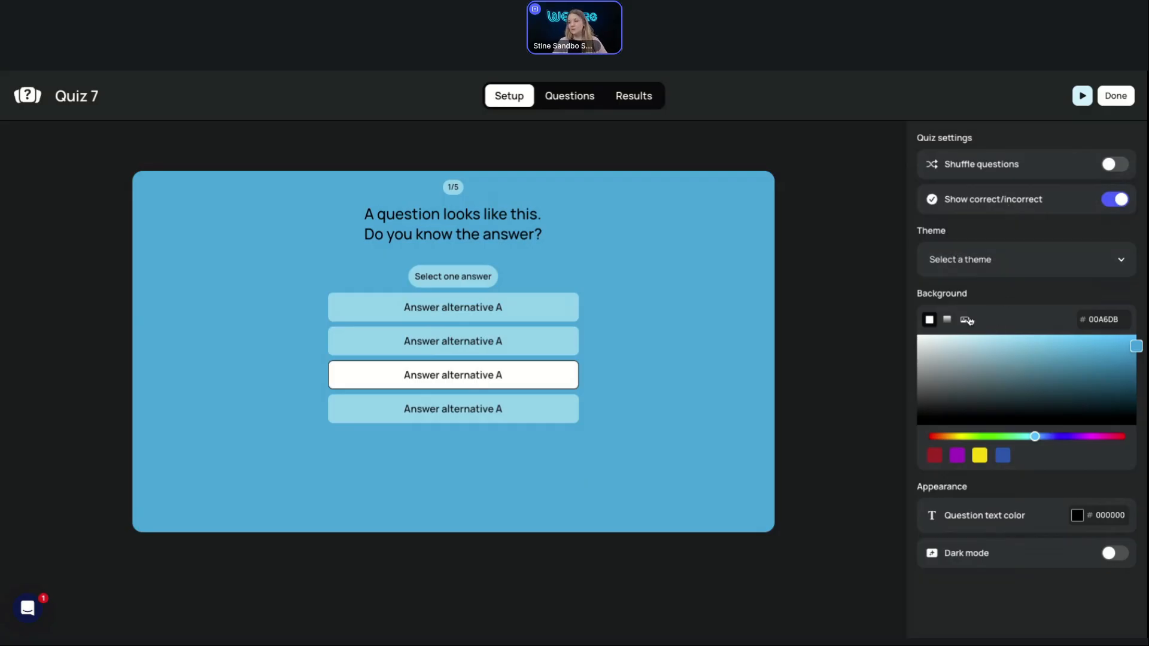
pyautogui.click(981, 260)
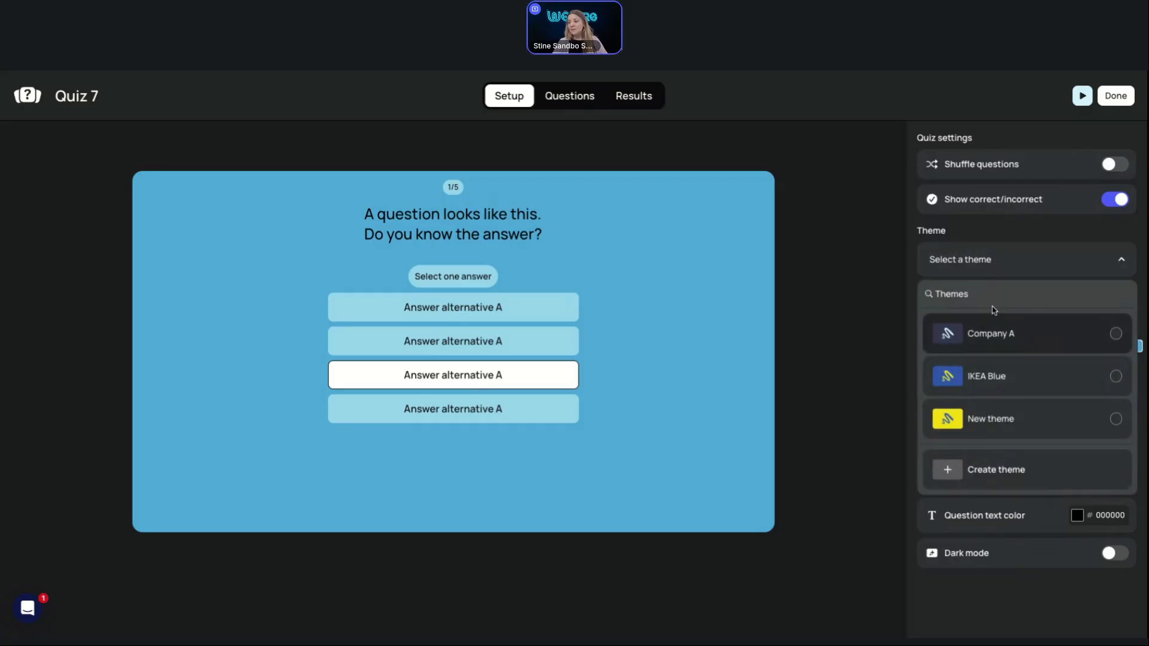
pyautogui.click(1008, 263)
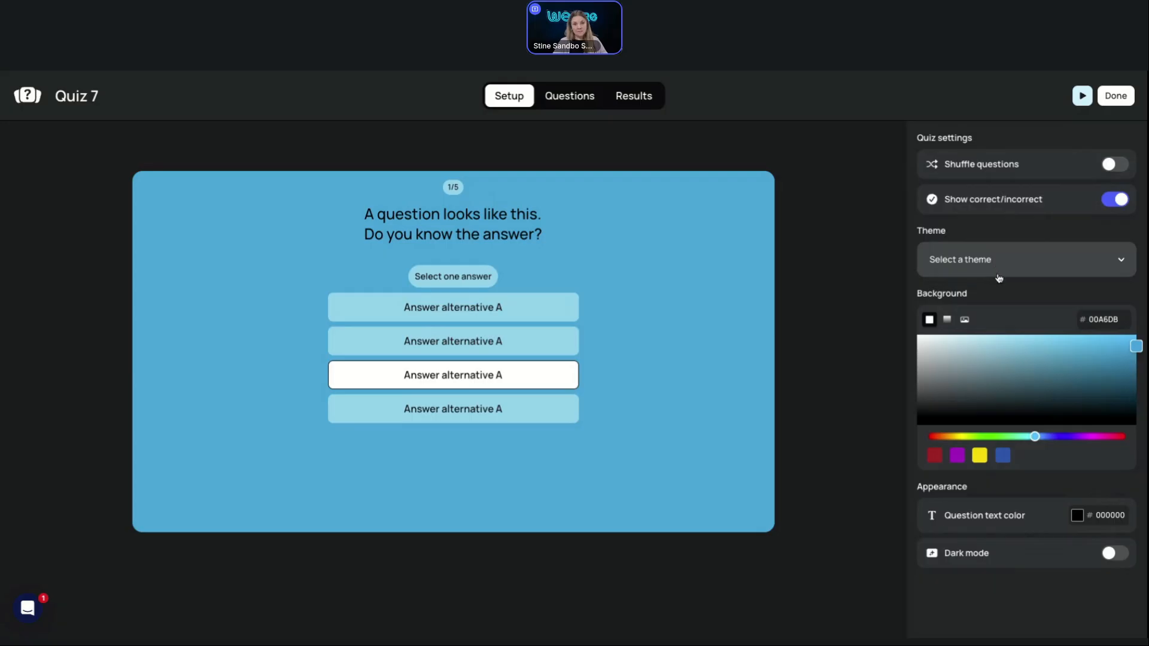
# Leave the quiz and its story, and view the themes and colors in the Brand kit
pyautogui.click(1116, 97)
pyautogui.click(54, 94)
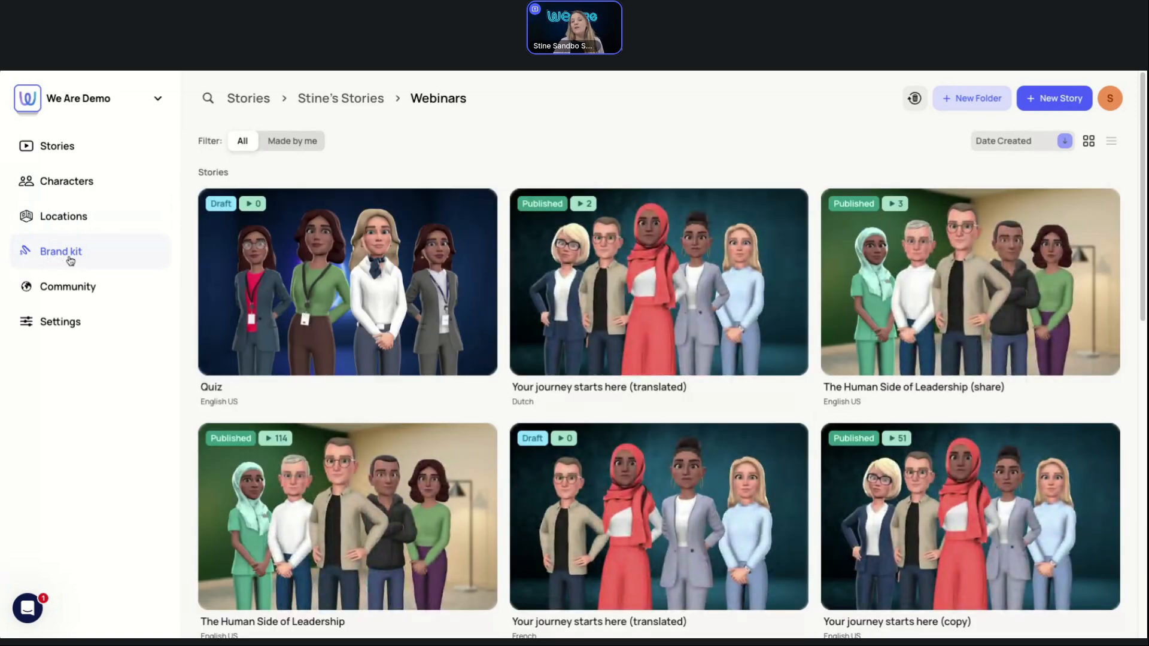
pyautogui.click(64, 259)
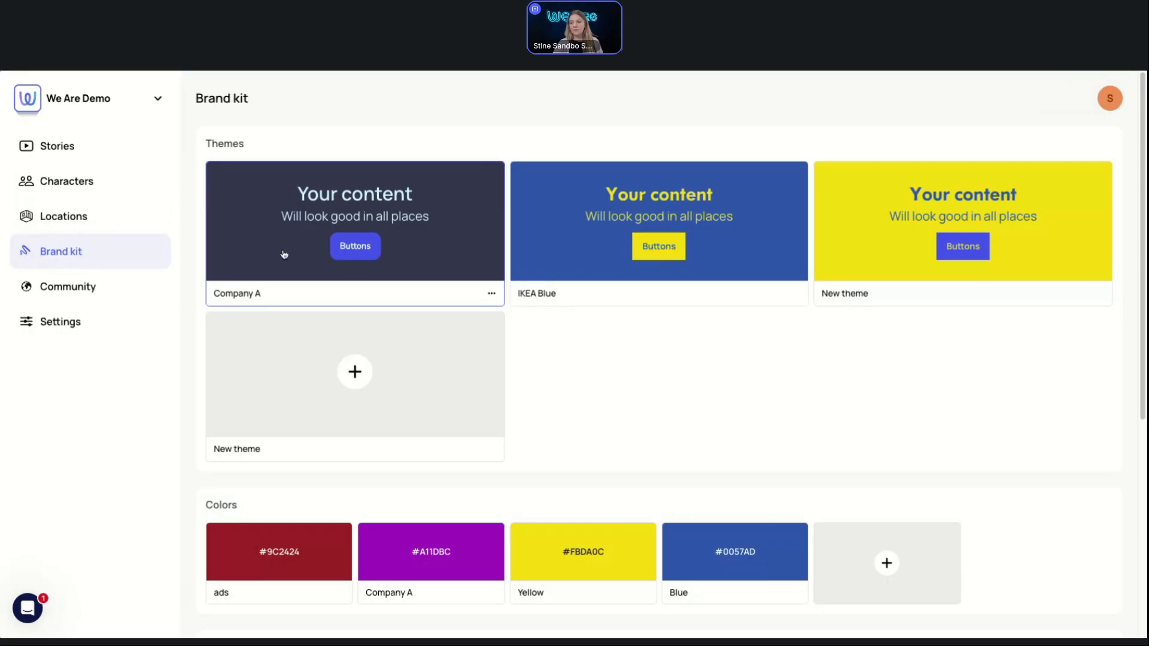
# Reopen the Quiz story from the Webinars folder and open Quiz 7 for editing
pyautogui.click(78, 153)
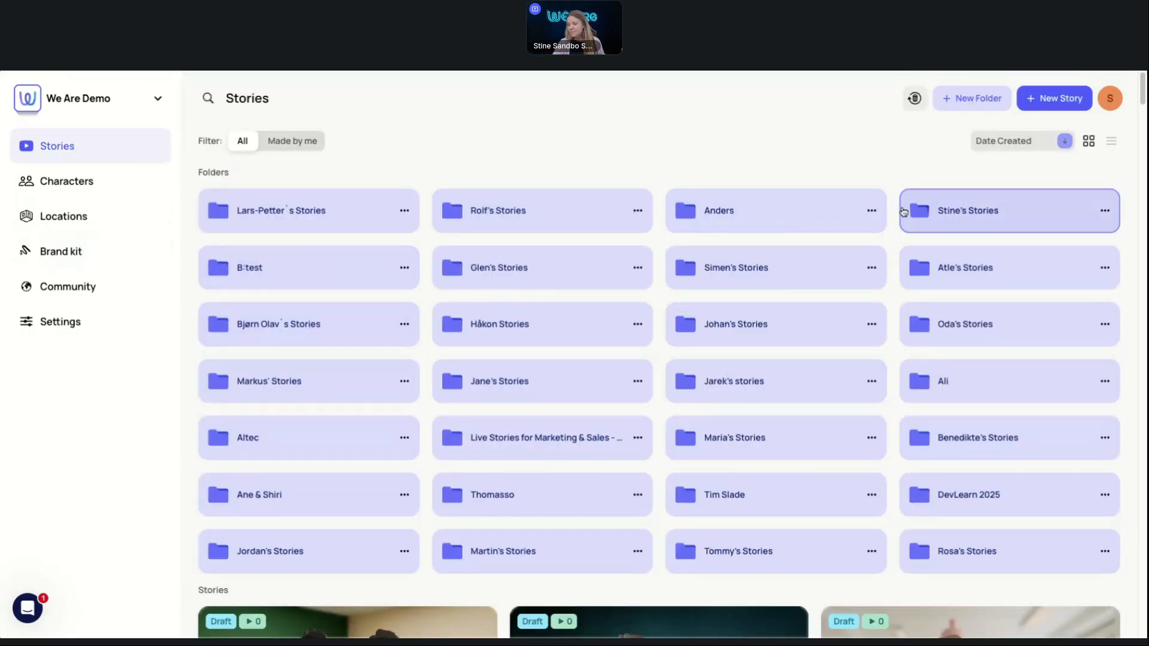
pyautogui.click(904, 211)
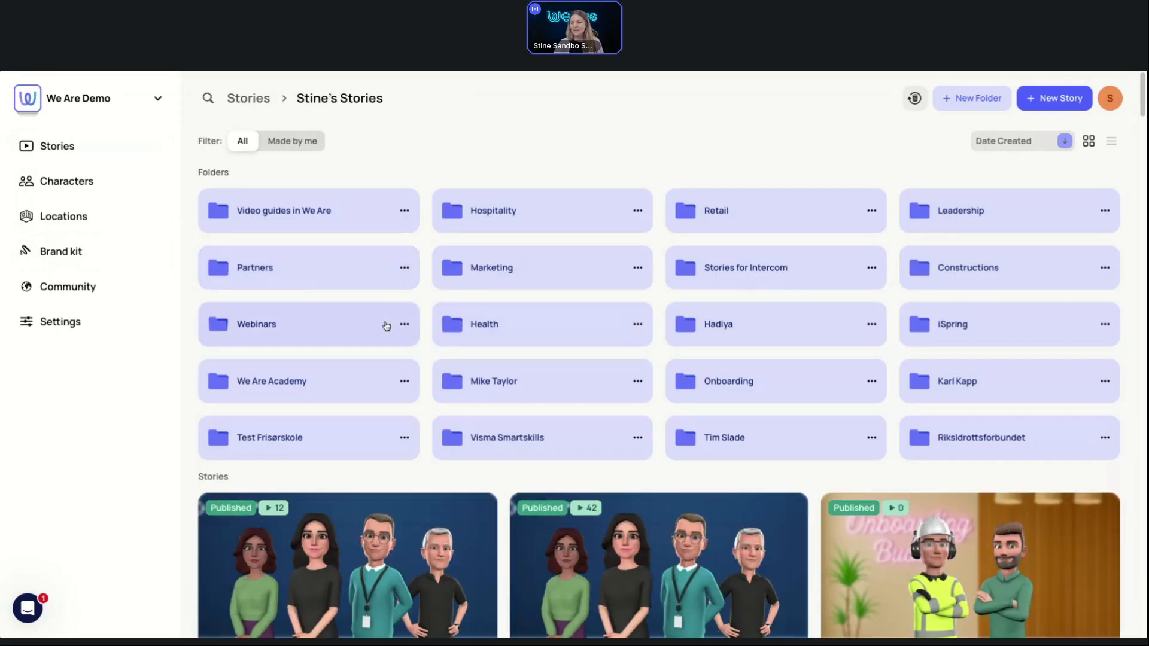
pyautogui.click(218, 324)
pyautogui.click(326, 308)
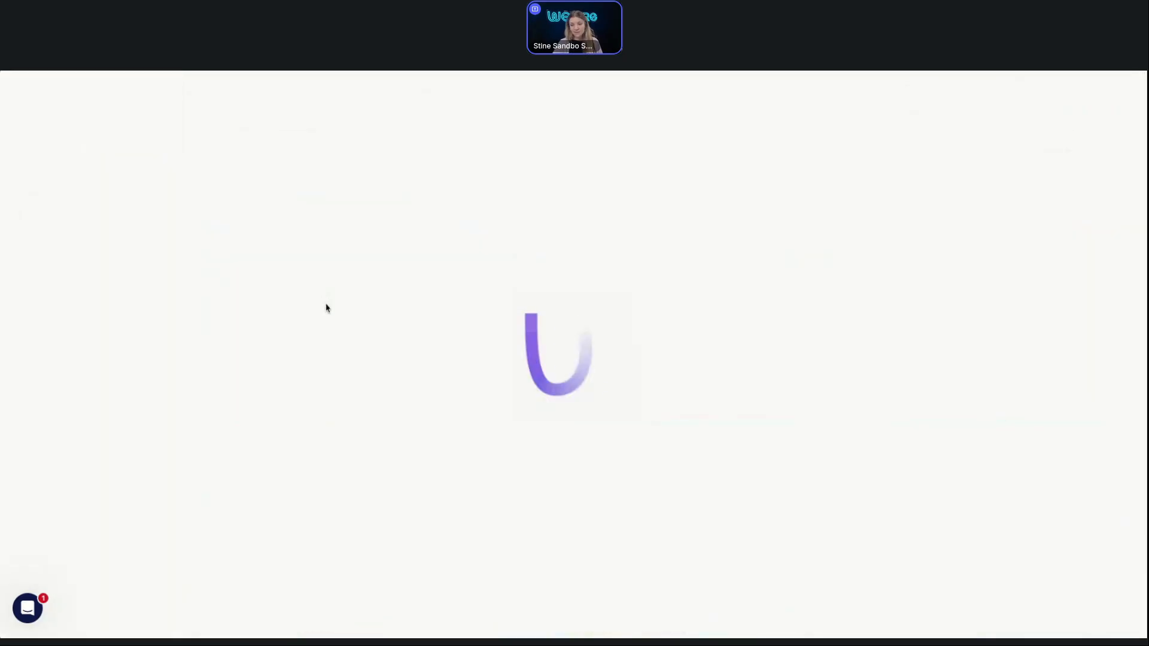
pyautogui.click(544, 312)
pyautogui.click(456, 270)
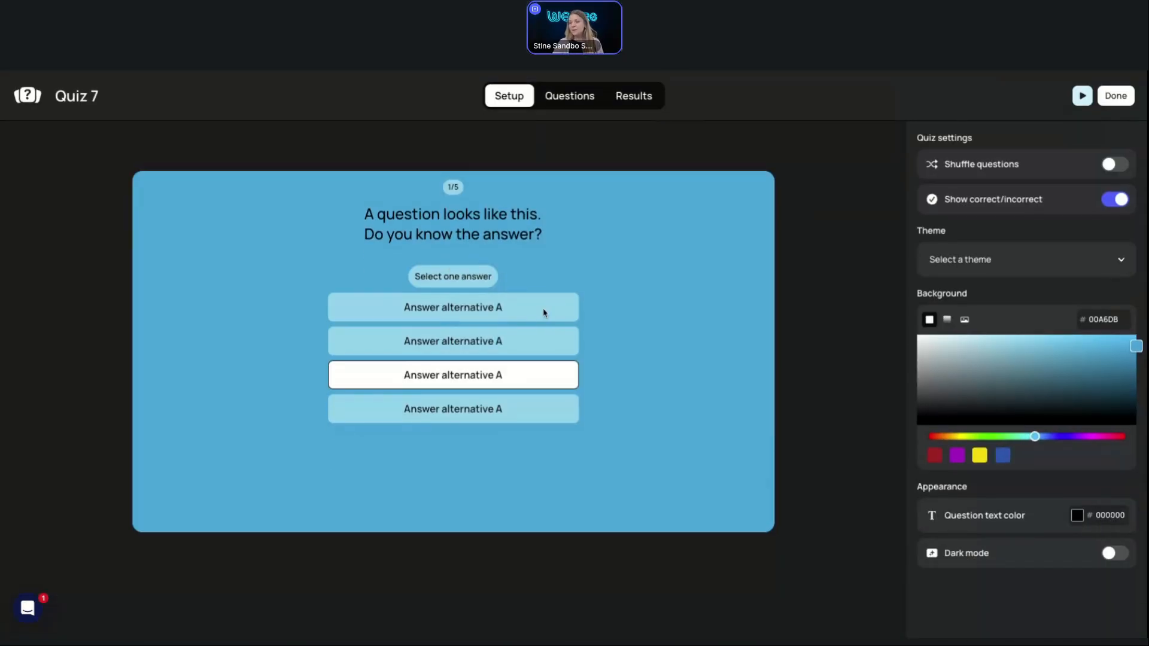
# Look through the theme choices, then try a solid 2B738B background and a gradient background for the quiz
pyautogui.click(970, 260)
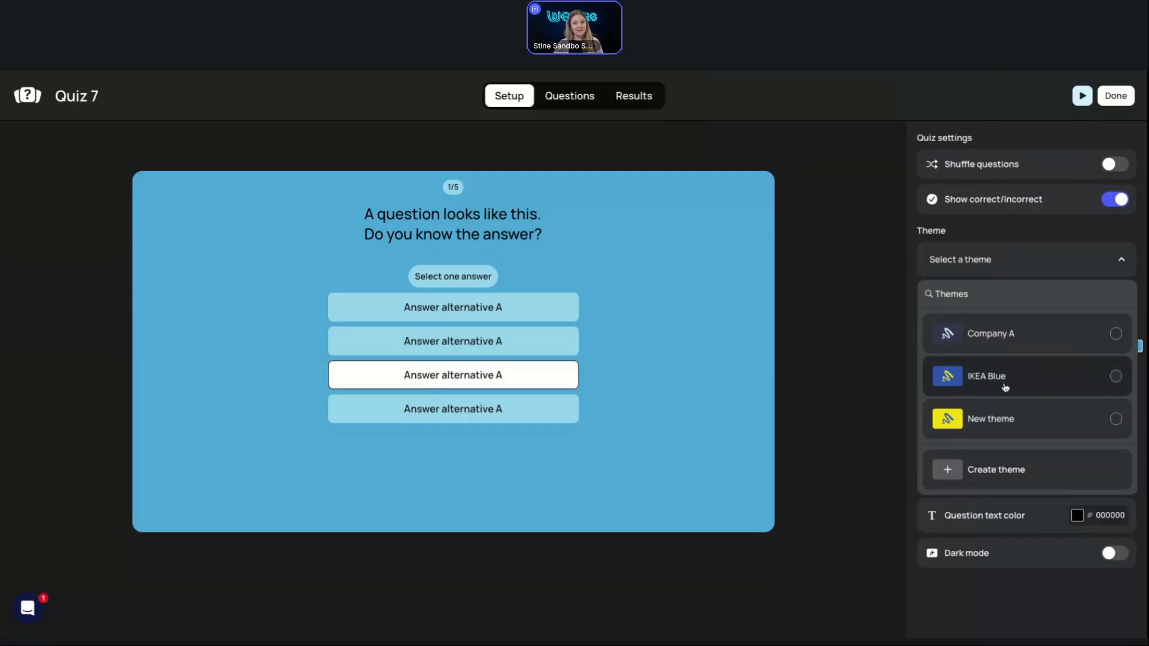
pyautogui.click(903, 377)
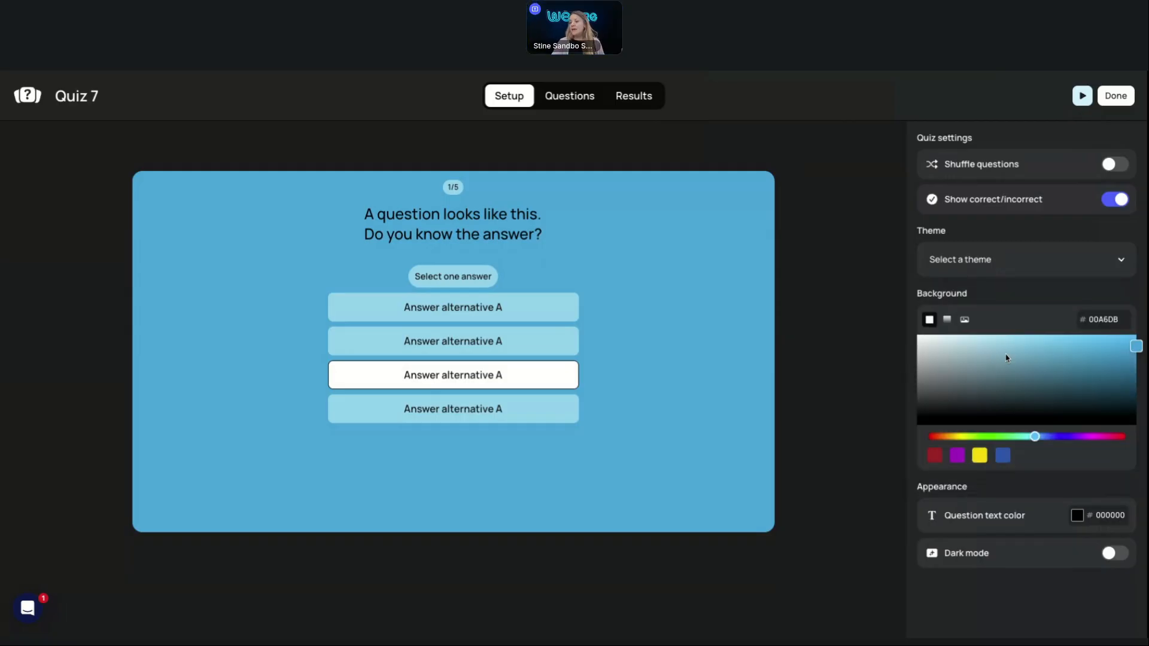
pyautogui.moveTo(1006, 358); pyautogui.dragTo(1019, 350)
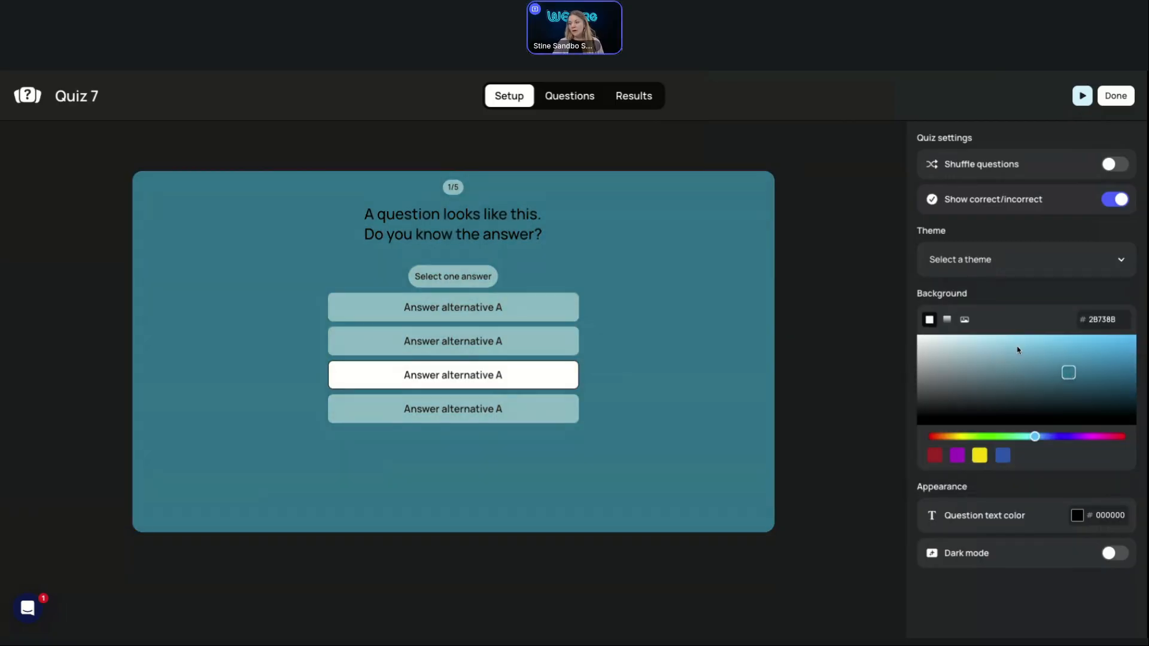
pyautogui.click(948, 321)
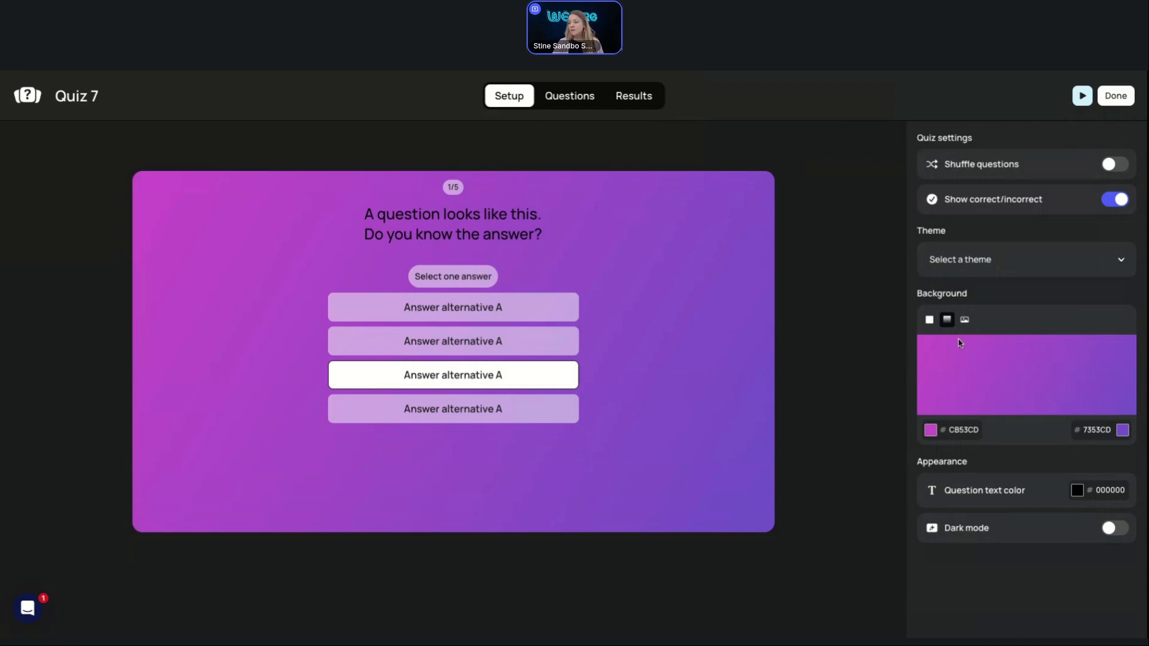
# Set the golden fur image from the media library as the quiz background and open the image's options
pyautogui.click(965, 321)
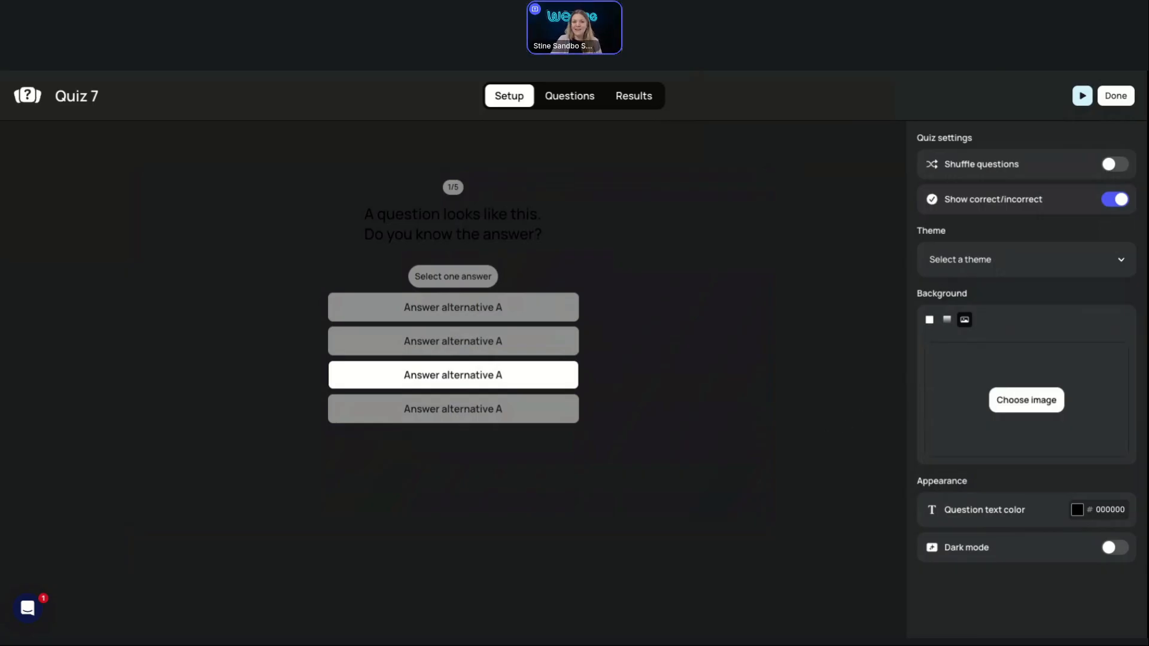
pyautogui.click(1025, 408)
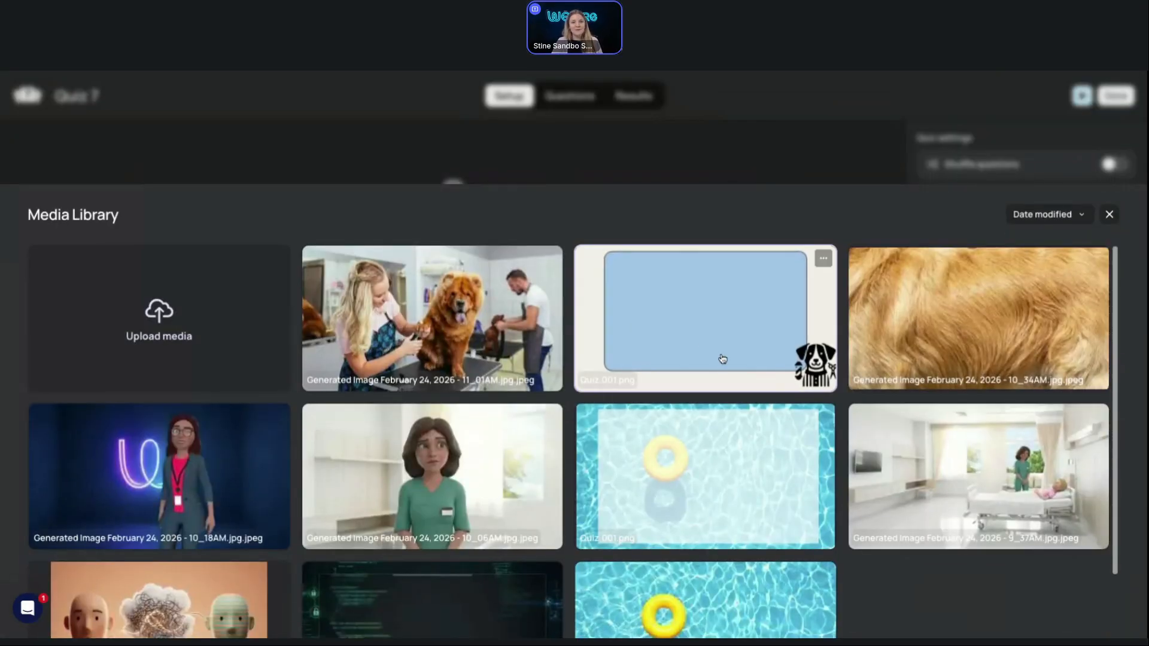
pyautogui.click(862, 353)
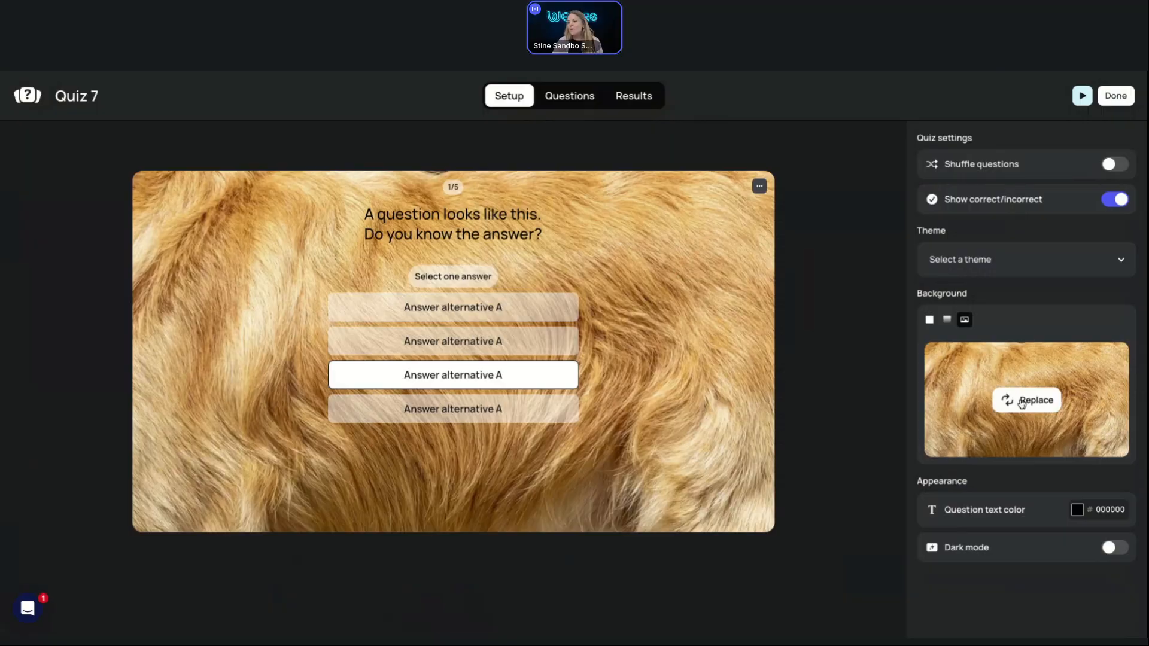
pyautogui.click(759, 188)
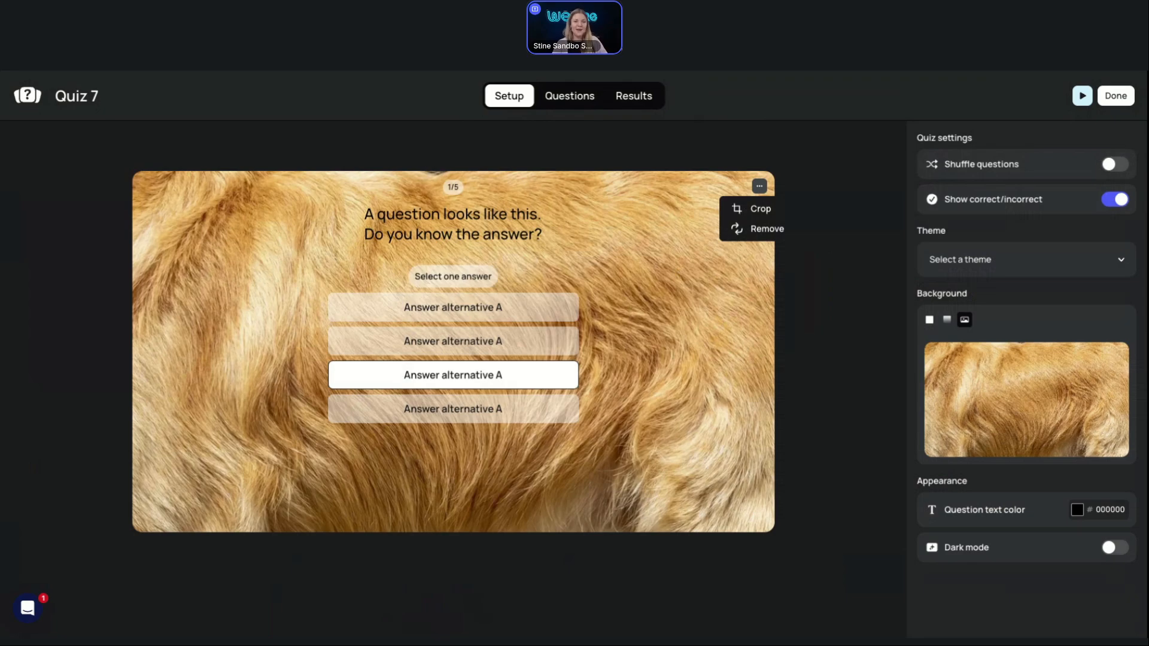
# Remove the fur background and replace it with the media library image of a blue panel with a black-and-white dog groomer logo
pyautogui.click(764, 228)
pyautogui.click(1036, 400)
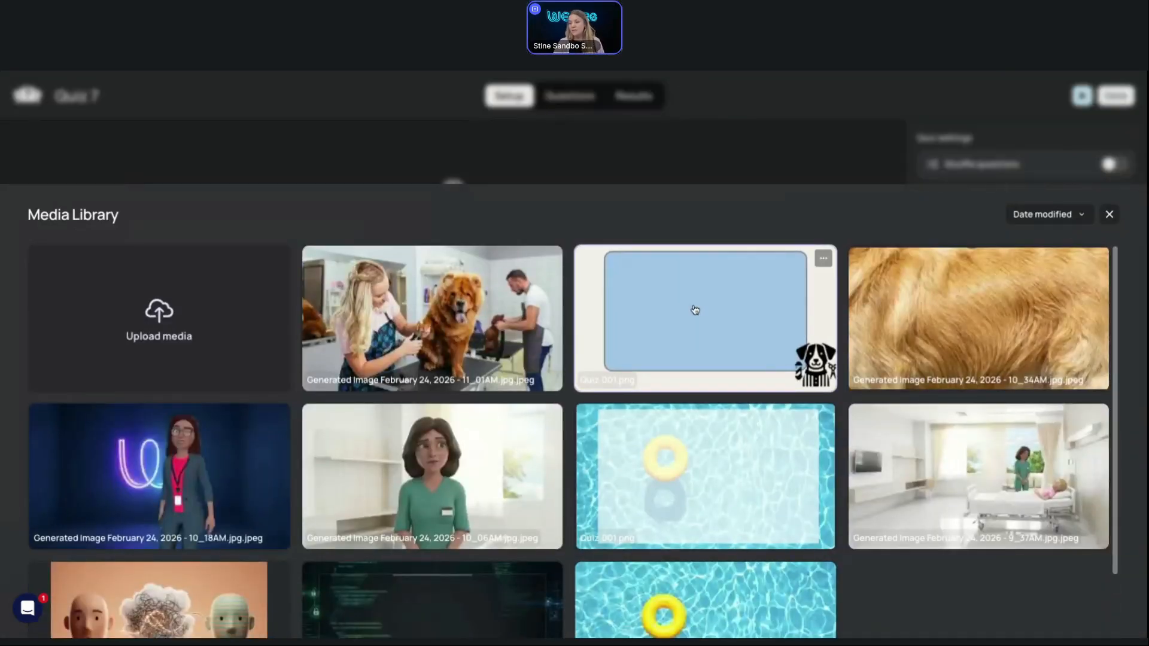
pyautogui.click(692, 310)
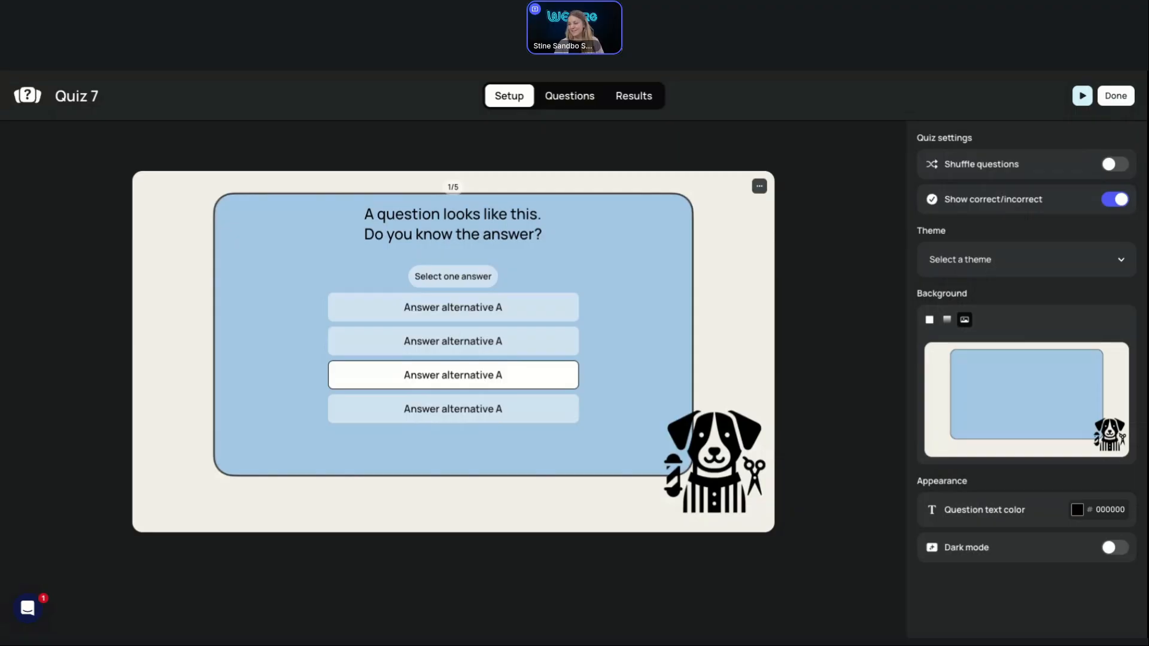
# Set the question text color to F7F7F7, then try dark mode and switch it off again
pyautogui.click(1077, 510)
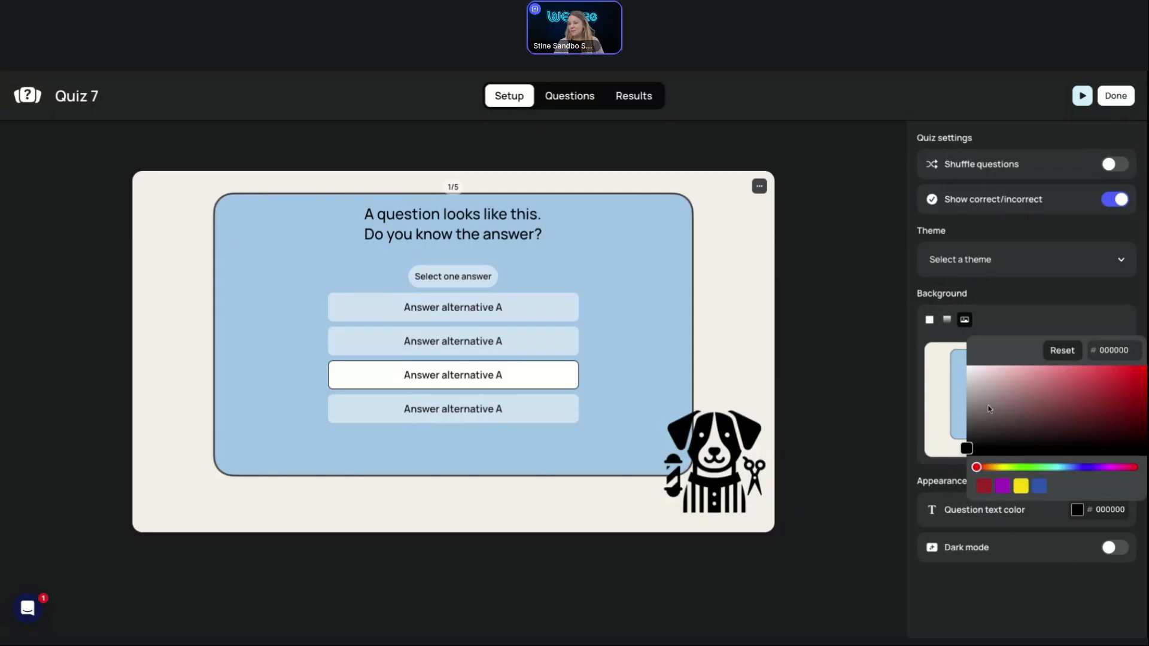
pyautogui.moveTo(990, 409)
pyautogui.mouseDown()
pyautogui.moveTo(1059, 403)
pyautogui.moveTo(968, 371)
pyautogui.mouseUp()
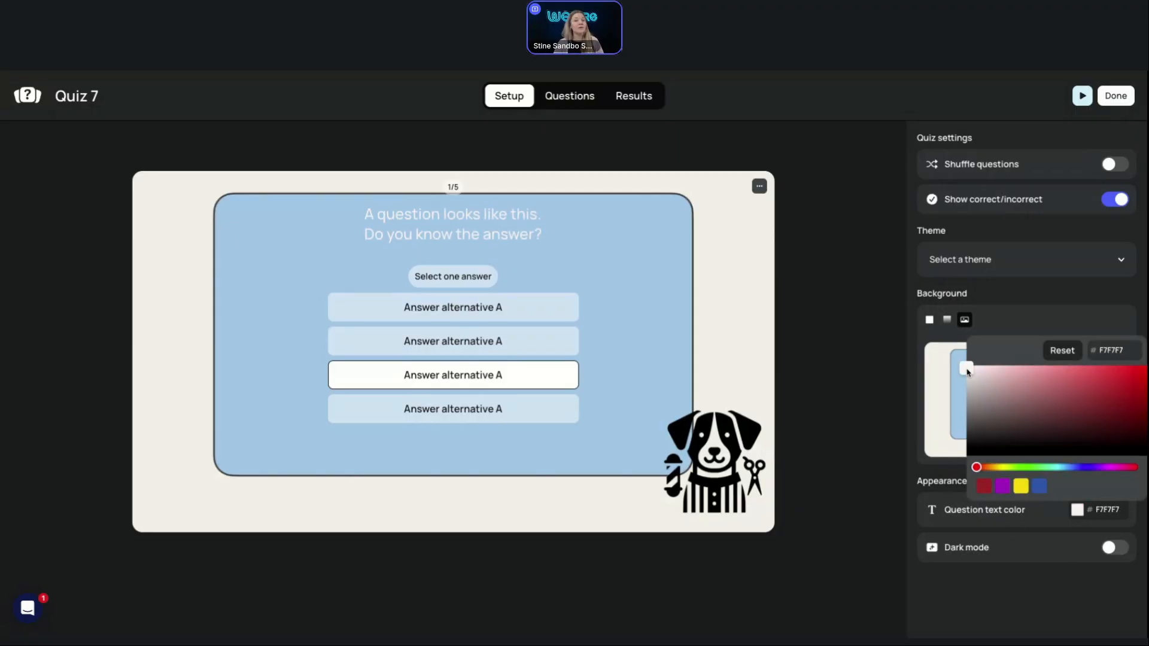
pyautogui.click(1009, 568)
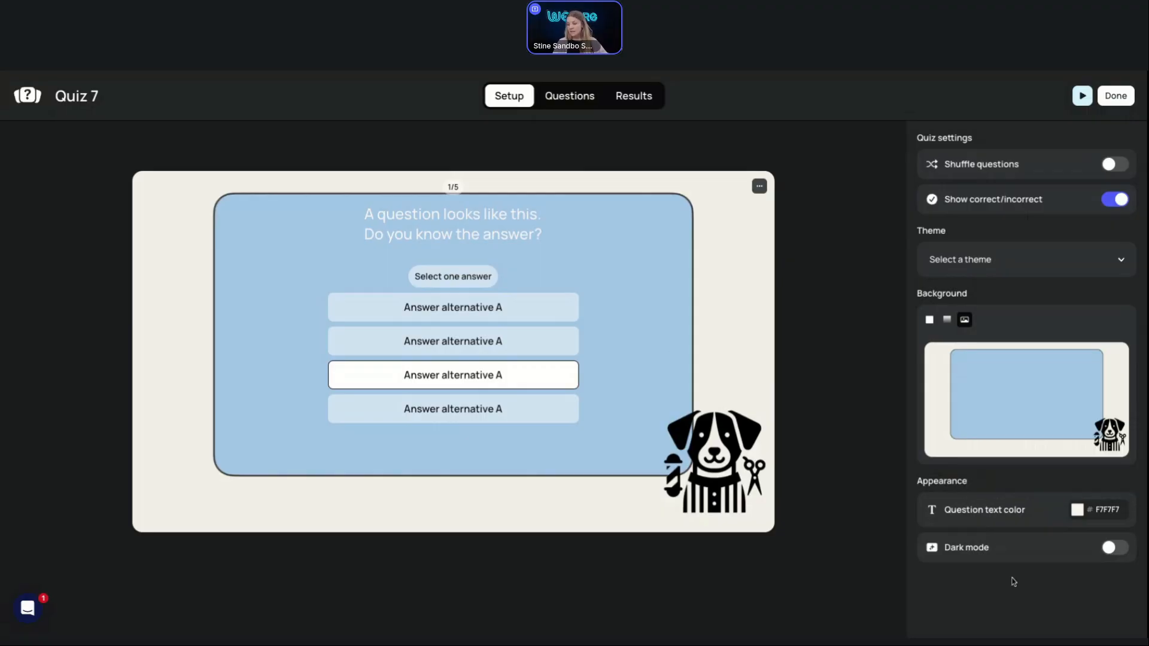
pyautogui.click(1114, 548)
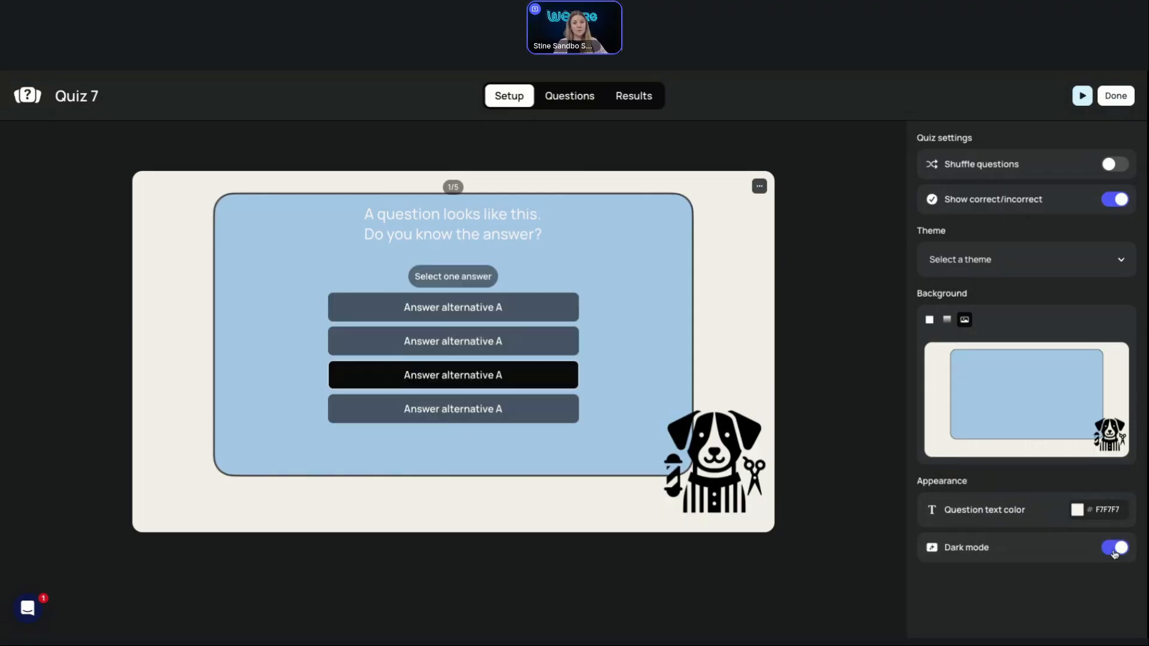
pyautogui.click(1115, 549)
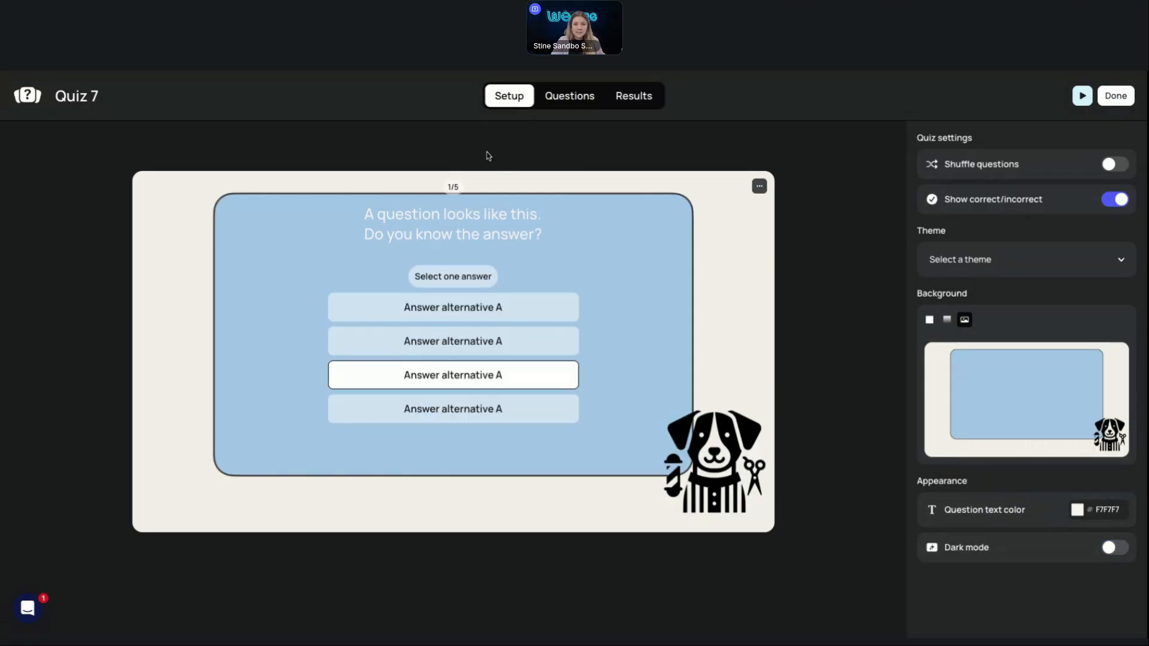
# Go to the quiz's questions, add a second question of the Select type, and view the available question types
pyautogui.click(569, 96)
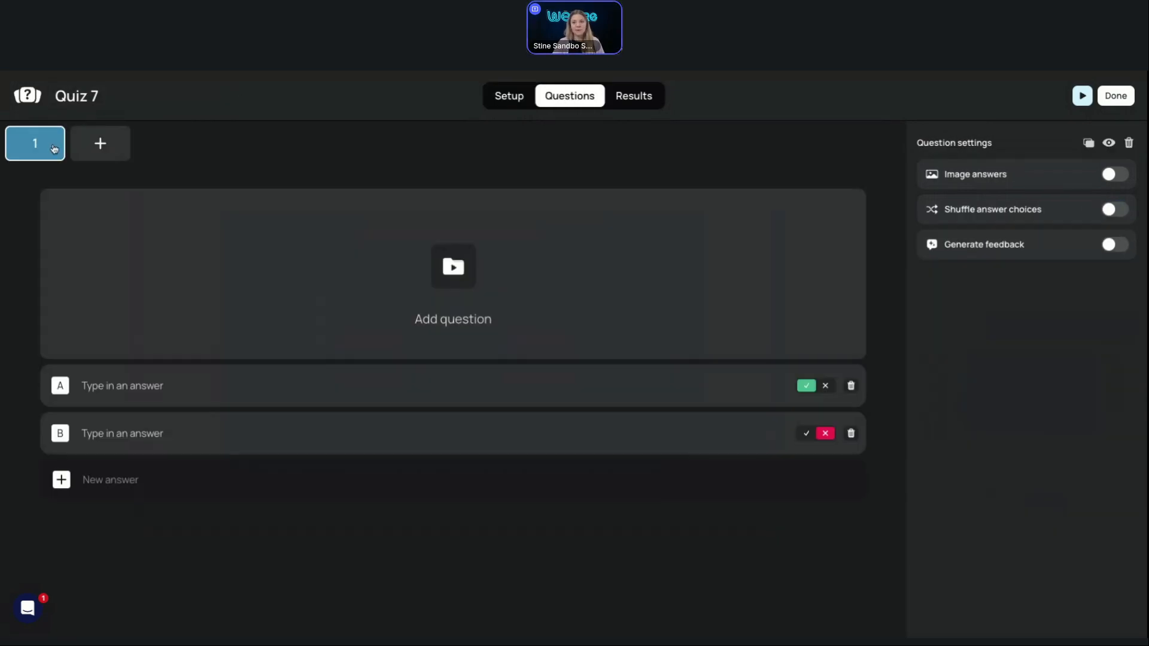
pyautogui.click(99, 147)
pyautogui.click(105, 183)
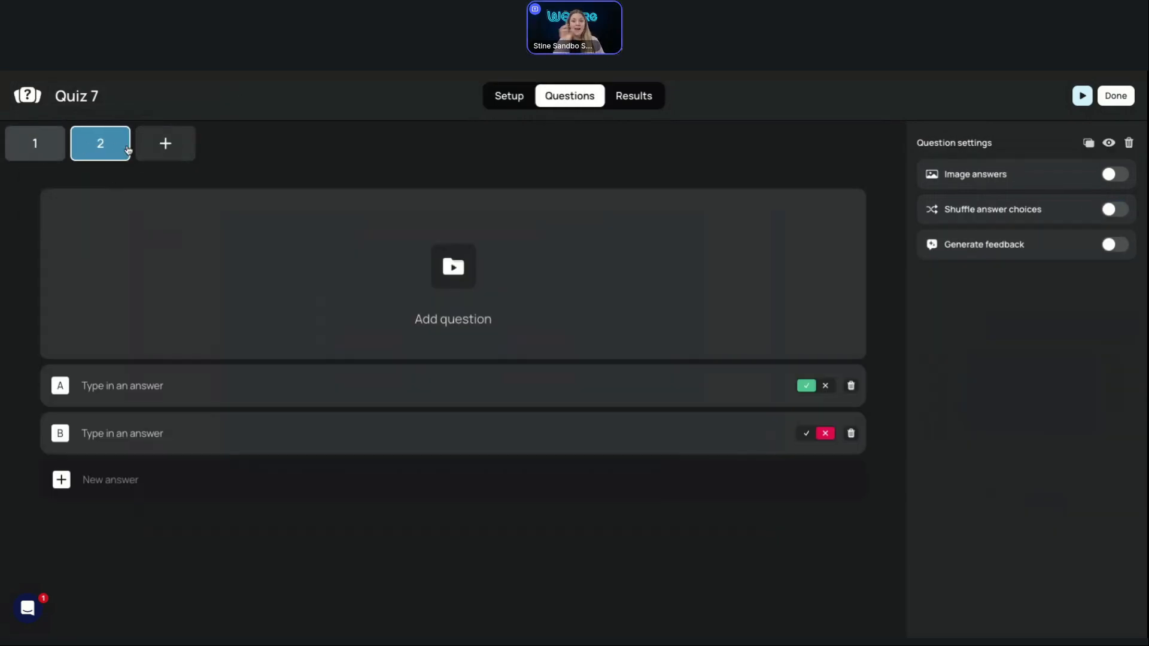
pyautogui.click(167, 145)
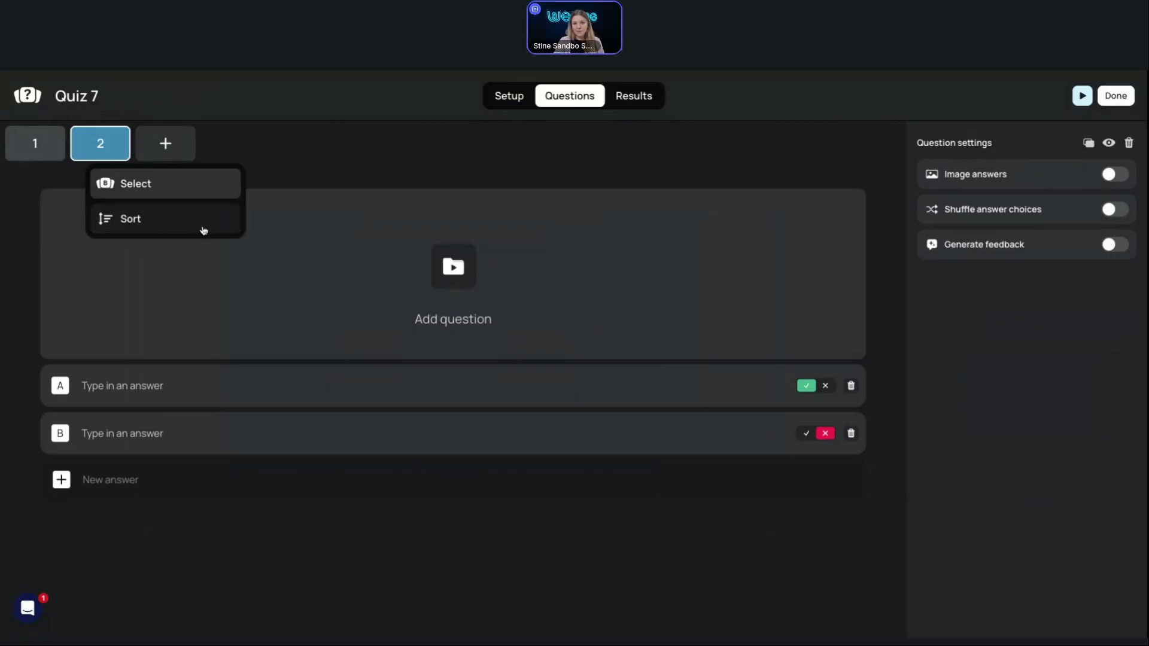
# Enter question 1: "While grooming your dog at home, you notice they are becoming restless and pulling away during trimming. What is the safest and most appropriate action?"
pyautogui.click(49, 157)
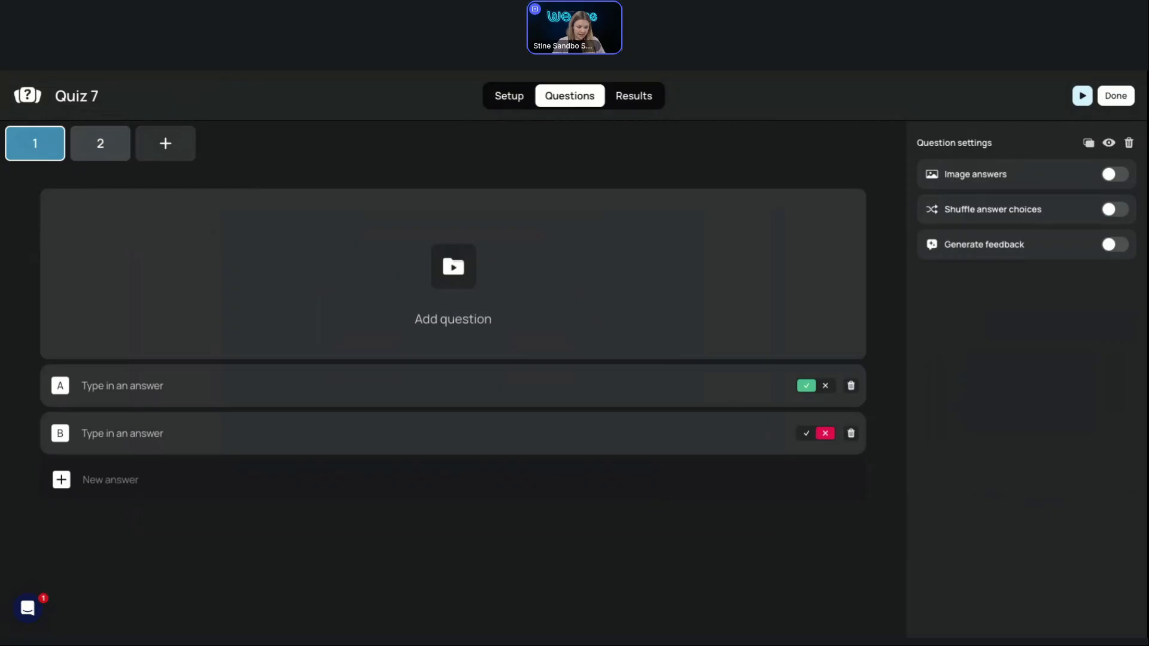
pyautogui.click(437, 326)
pyautogui.write('While grooming your dog at home, you notice they are becoming restless and pulling away during trimming. What is the safest and most appropriate action?')
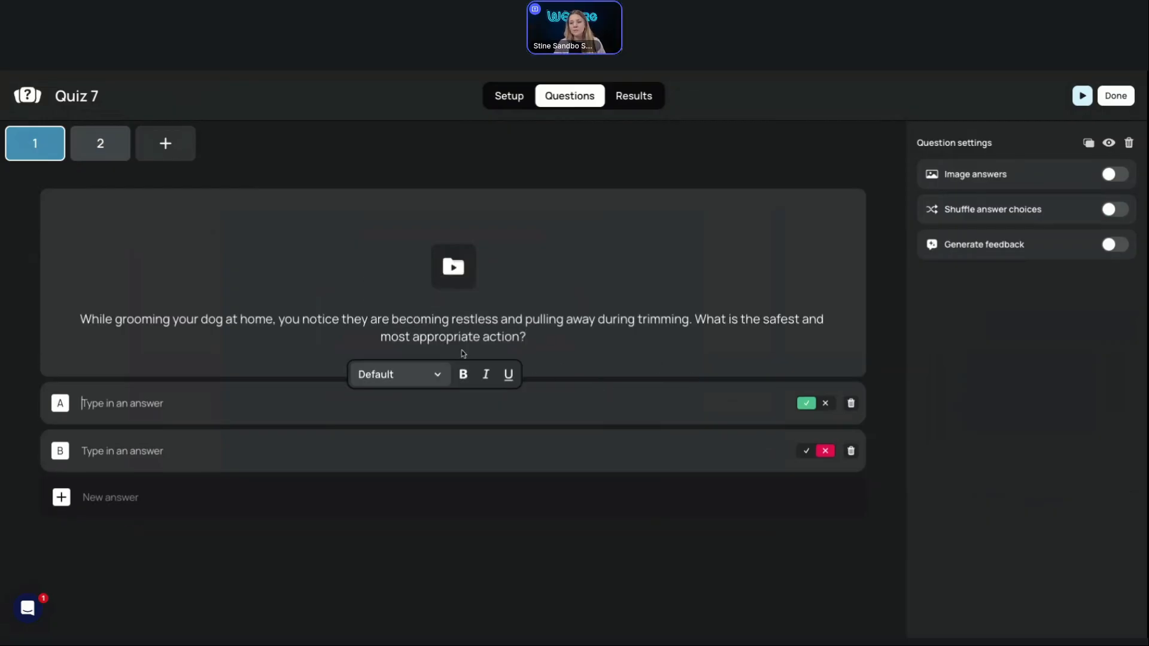
pyautogui.click(613, 345)
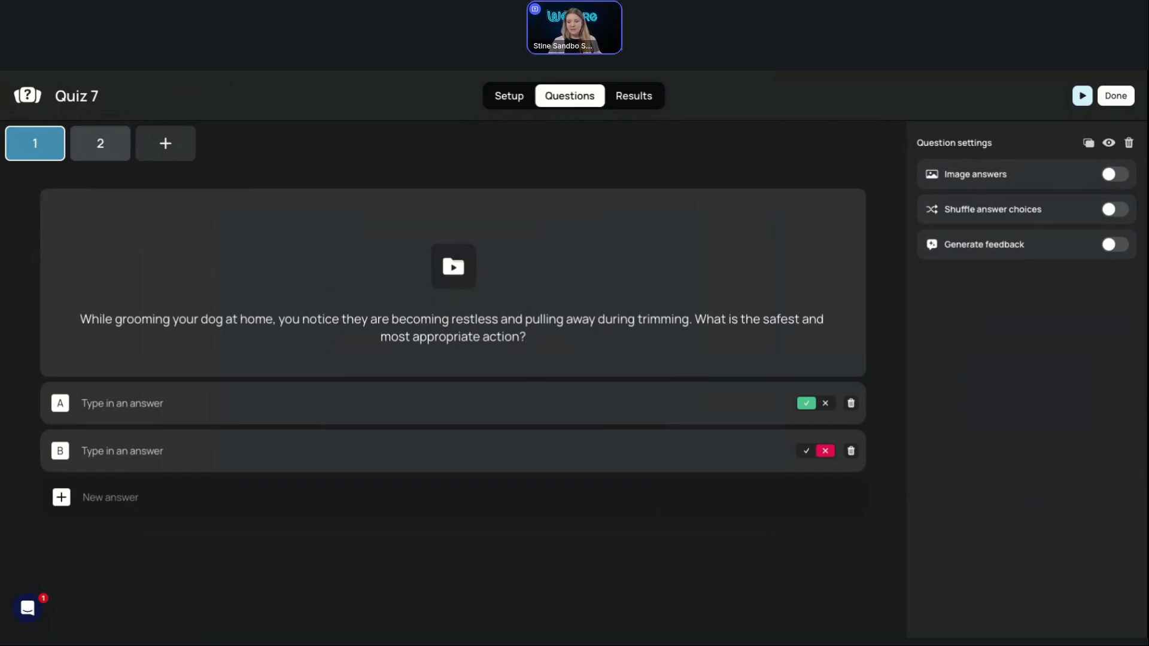
# Enter answer A: "Pause the session, allow your dog to calm down, and consider seeking professional help if grooming cannot be done safely."
pyautogui.click(138, 422)
pyautogui.write('Pause the session, allow your dog to calm down, and consider seeking professional help if grooming cannot be done safely.')
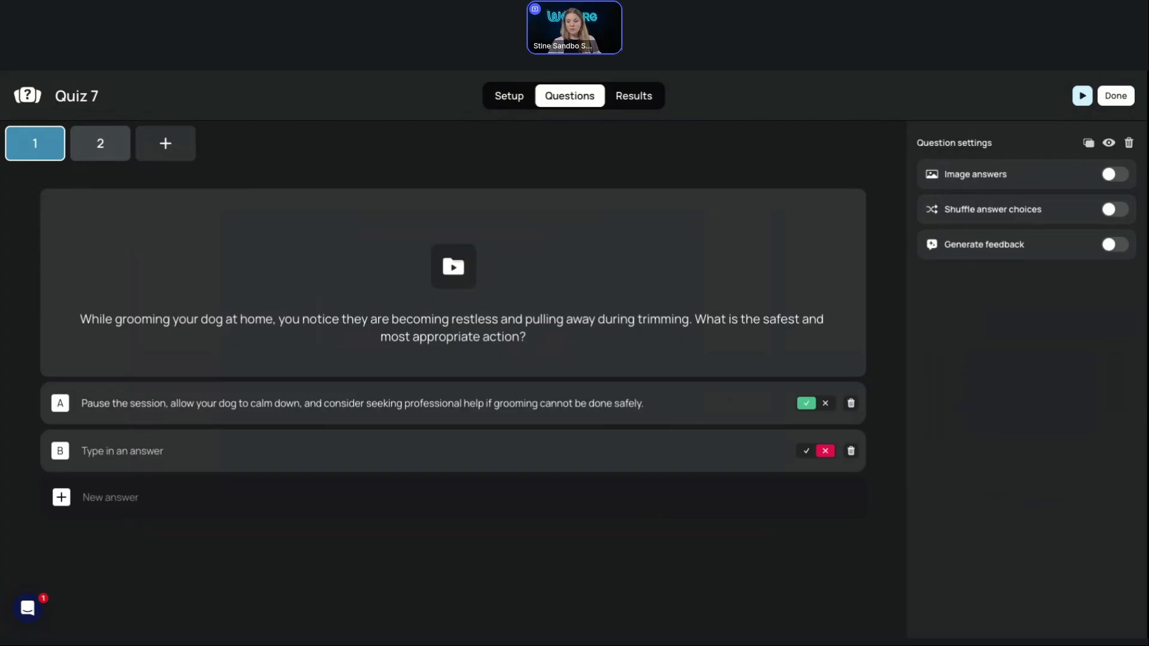
# Enter answer B: "Hold your dog firmly in place and complete the trimming quickly before they become more difficult to manage."
pyautogui.click(134, 451)
pyautogui.write('Hold your dog firmly in place and complete the trimming quickly before they become more difficult to manage.')
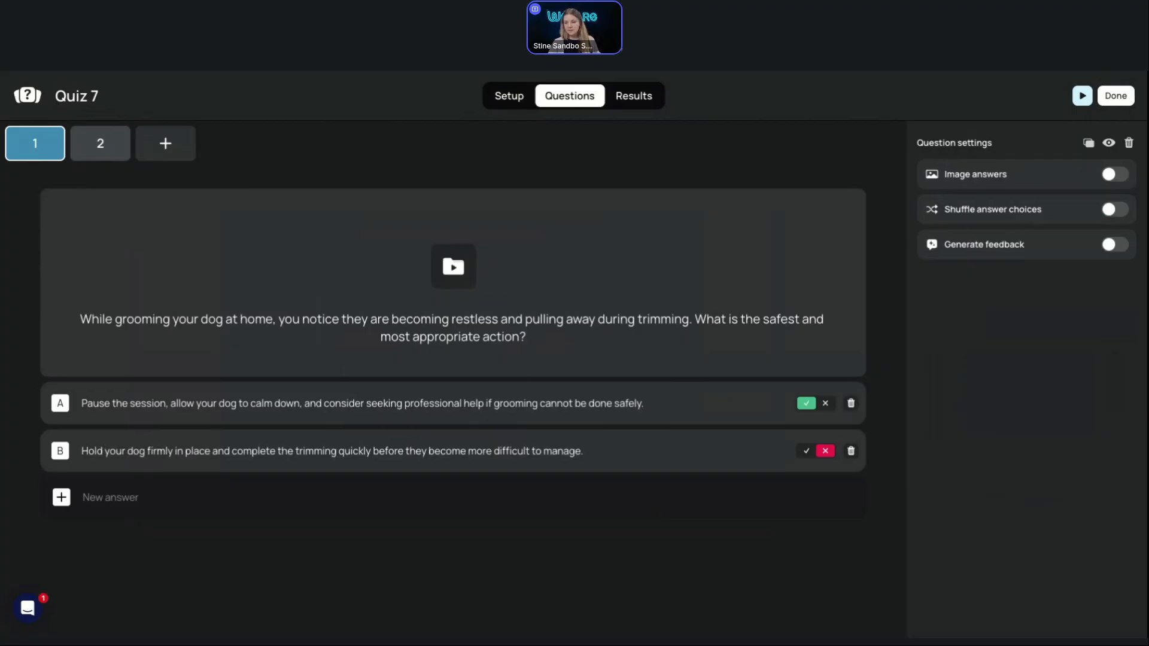
# Add answer C "Continue trimming carefully even if your dog seems uncomfortable, as long as you are almost finished." and keep answer A marked correct
pyautogui.click(123, 498)
pyautogui.click(181, 518)
pyautogui.write('Continue trimming carefully even if your dog seems uncomfortable, as long as you are almost finished.')
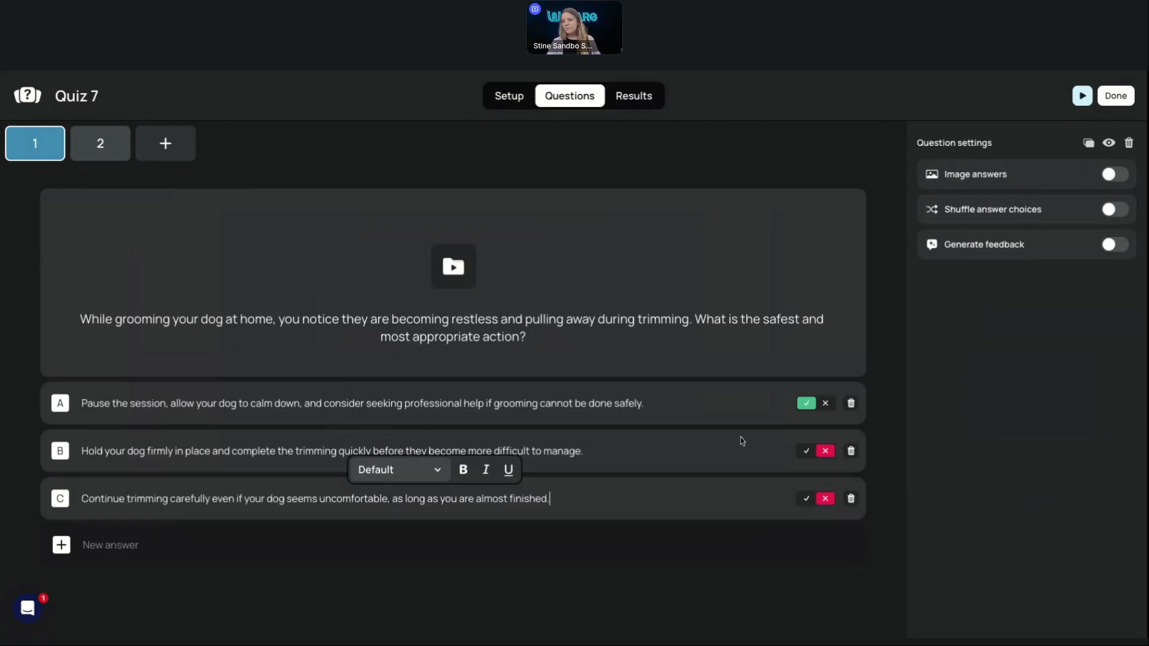
pyautogui.click(826, 404)
pyautogui.click(806, 404)
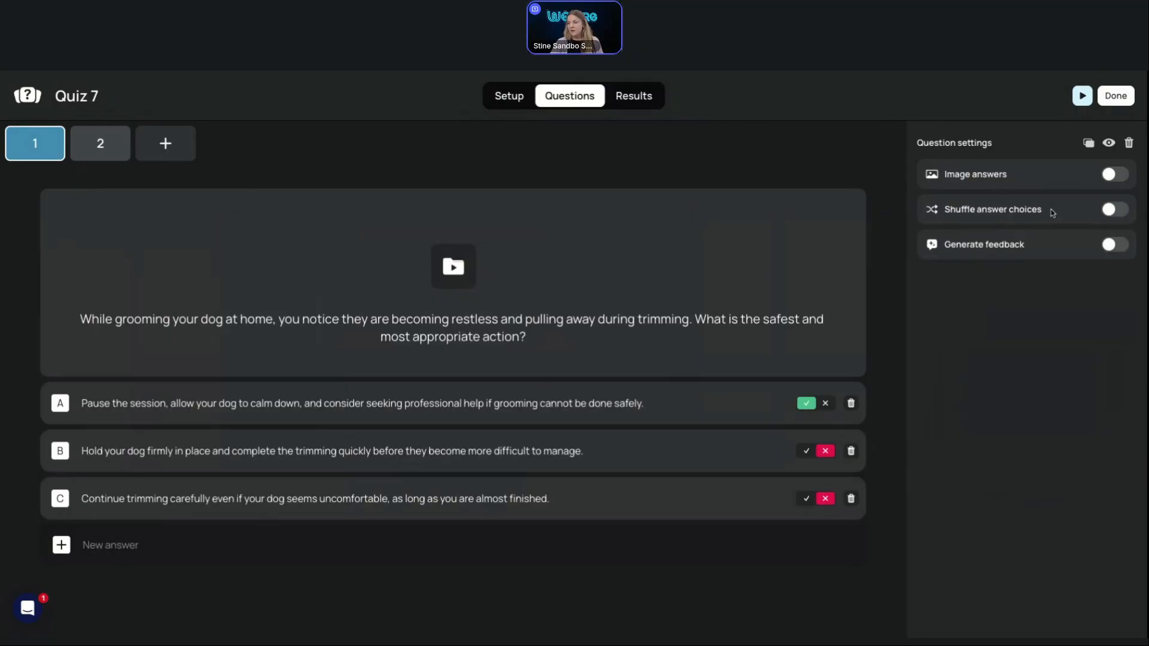
# Try image answers for question 1, switch them off again, and turn on shuffled answer choices and generated feedback
pyautogui.click(1116, 180)
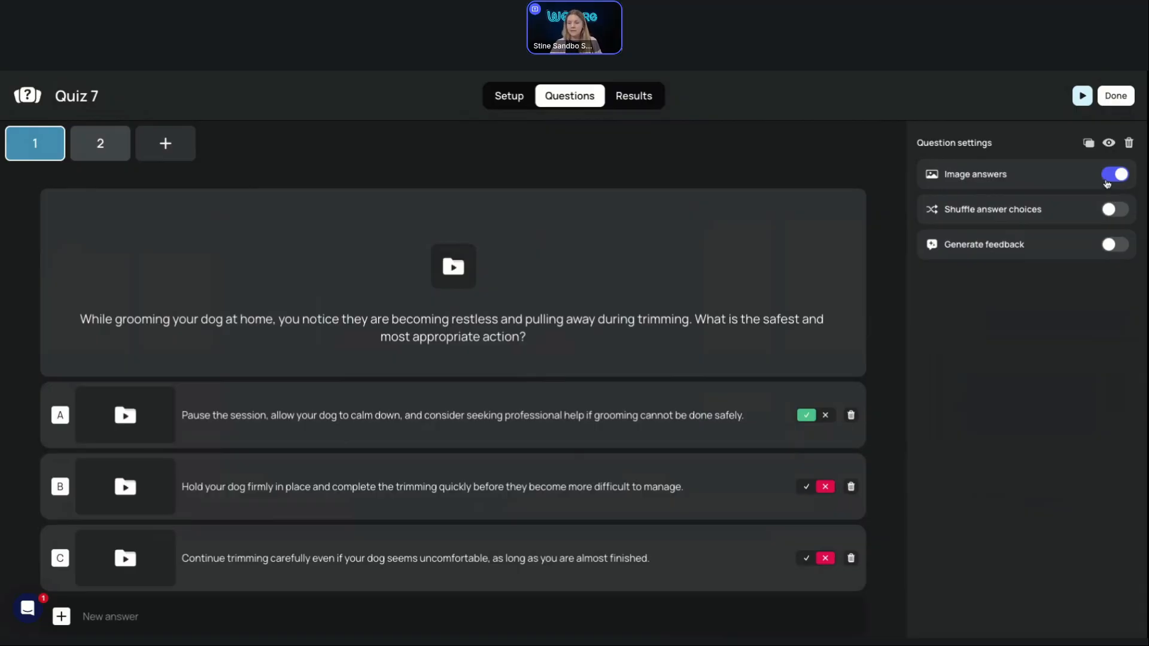
pyautogui.click(1107, 180)
pyautogui.click(1115, 212)
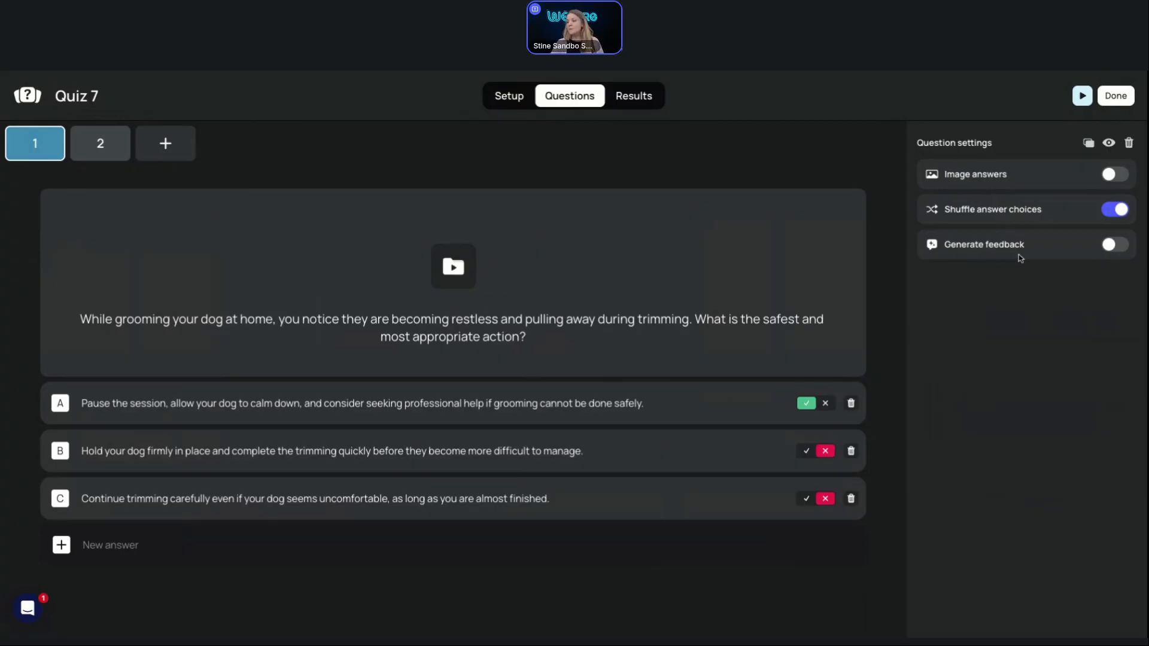
pyautogui.click(1117, 247)
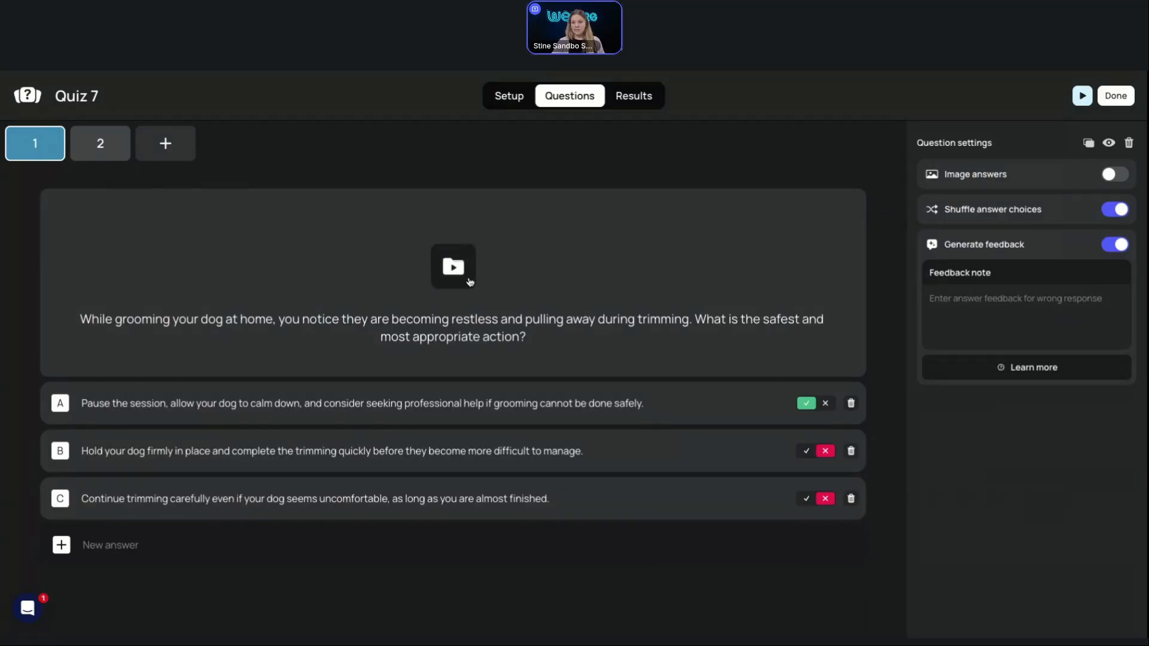
# Add the dog grooming salon image from the media library to question 1
pyautogui.click(453, 266)
pyautogui.click(444, 355)
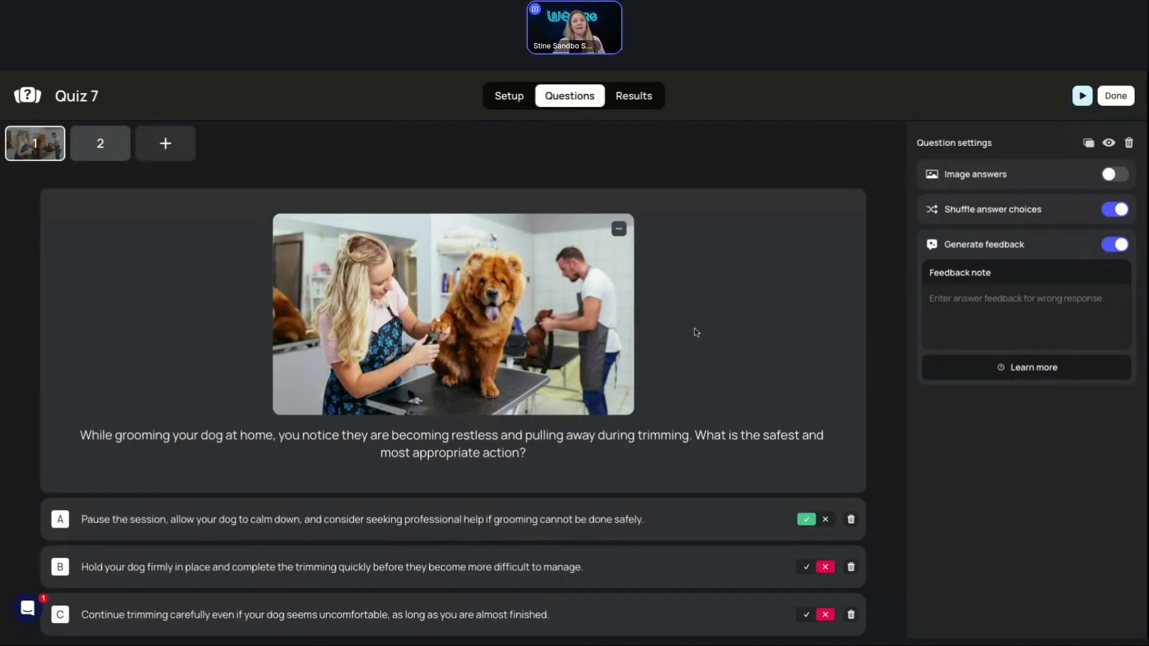
pyautogui.scroll(-1, 683, 319)
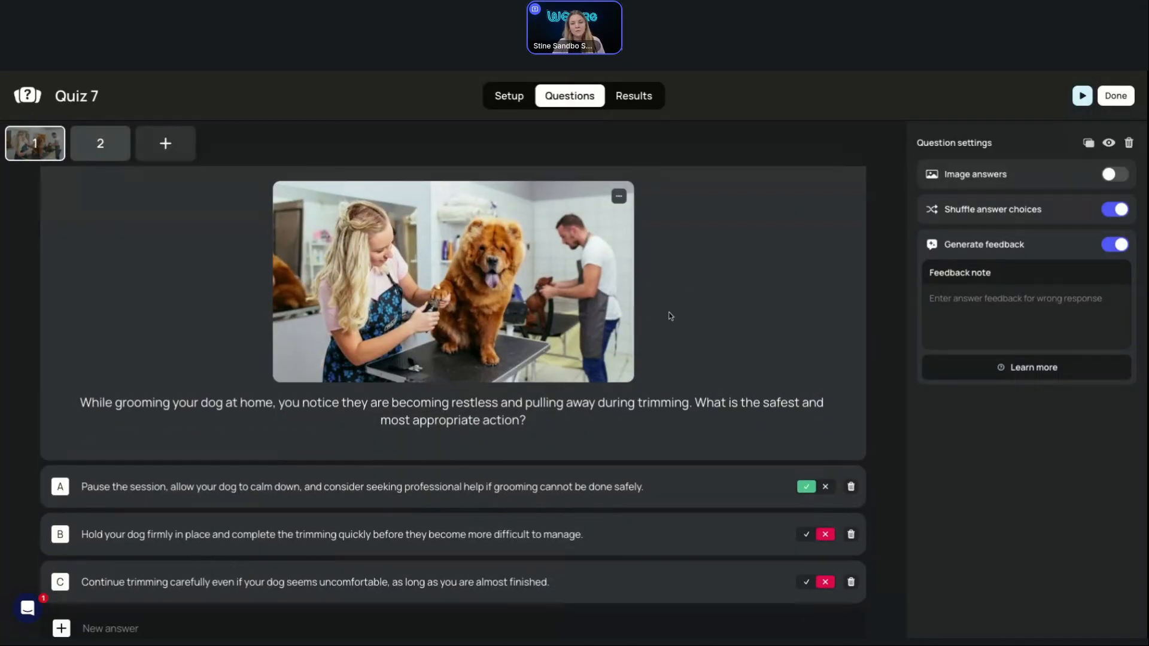
# Enter the text of question 2 as "Put these steps in the correct order when trimming a dog’s face with scissors."
pyautogui.click(100, 145)
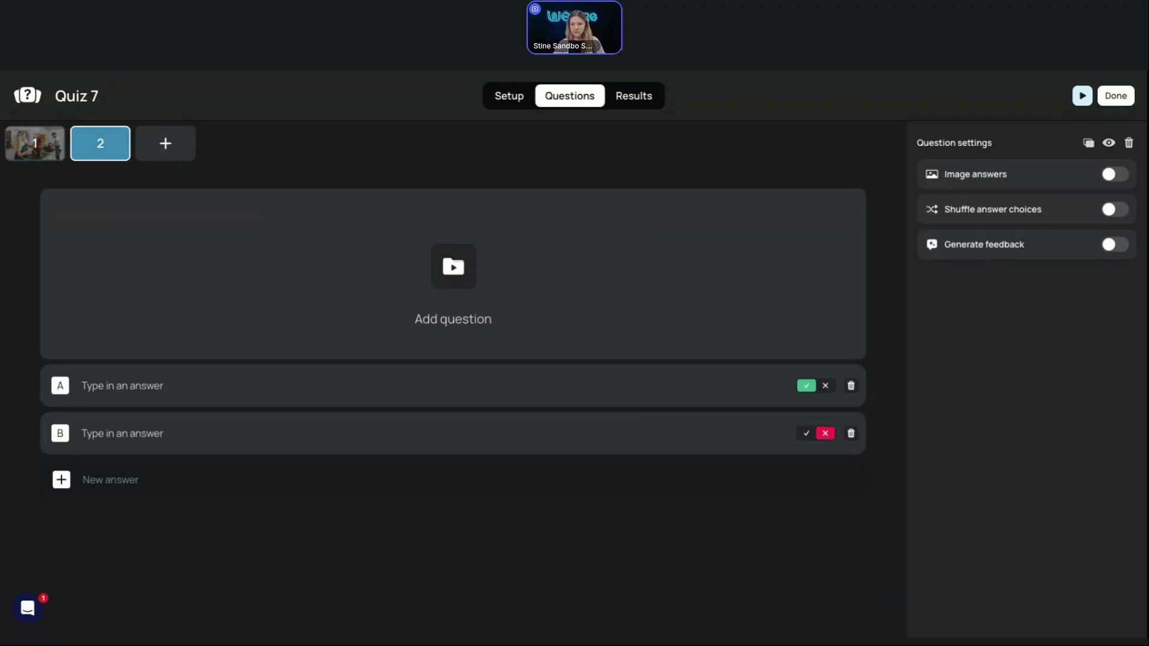
pyautogui.click(446, 323)
pyautogui.write('Put these steps in the correct order when trimming a dog’s face with scissors.')
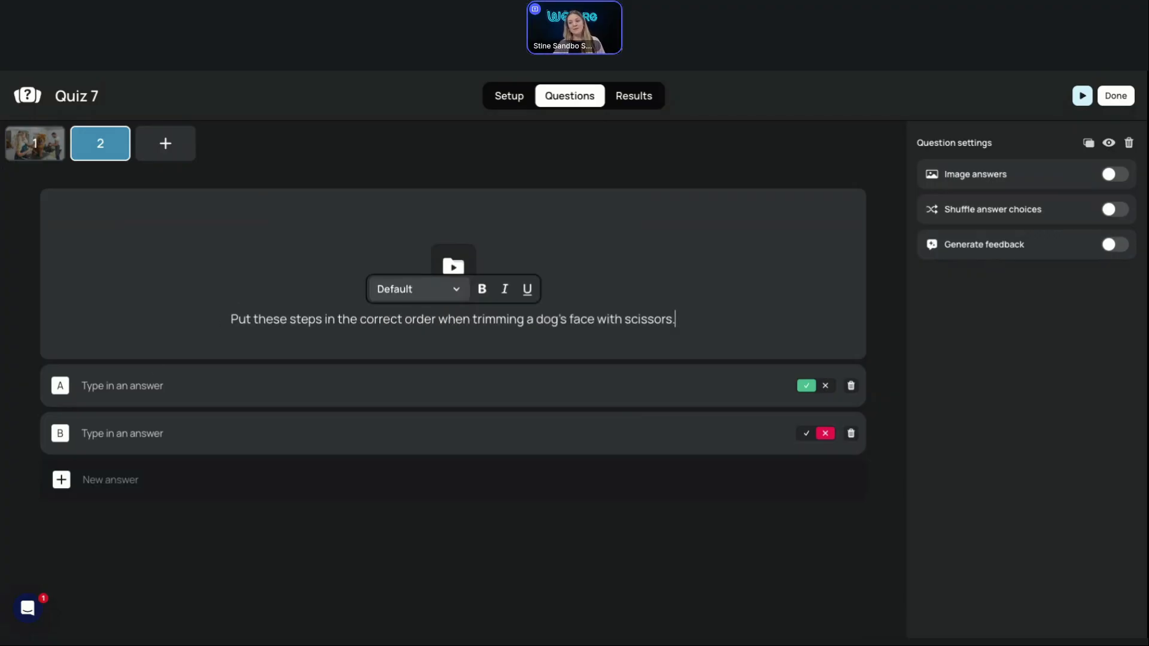
pyautogui.press('Escape')
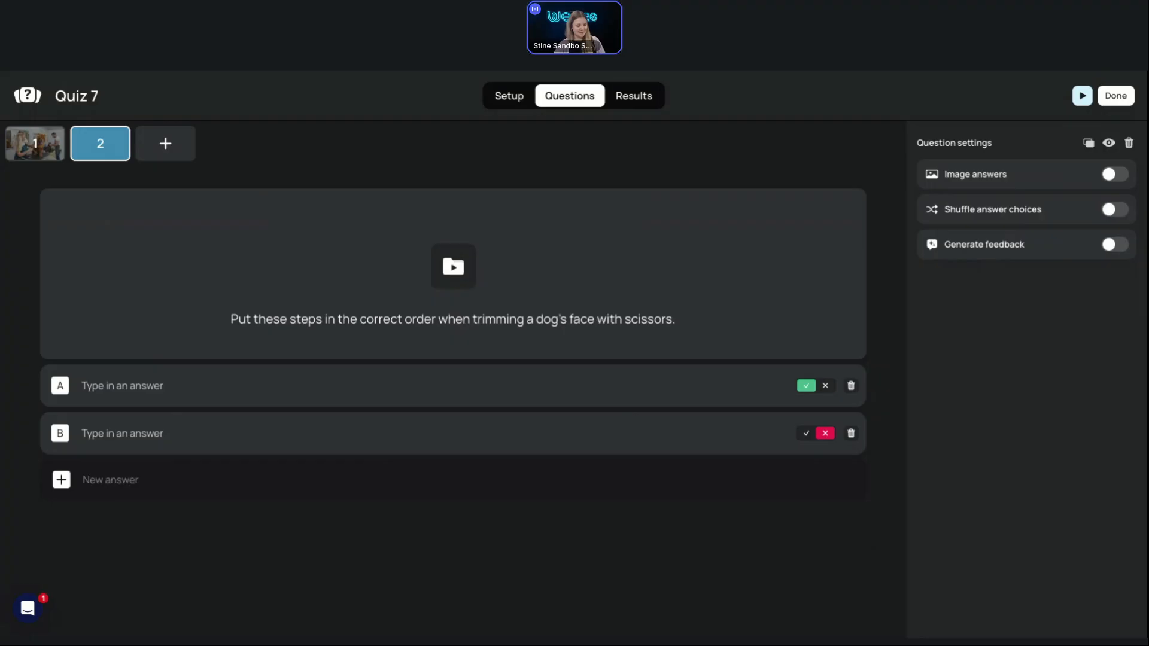
# Enter answers A "Position the dog securely and make sure they are calm" and B "Brush the hair away from the eyes and check for tangles."
pyautogui.click(214, 384)
pyautogui.write('Position the dog securely and make sure they are calm')
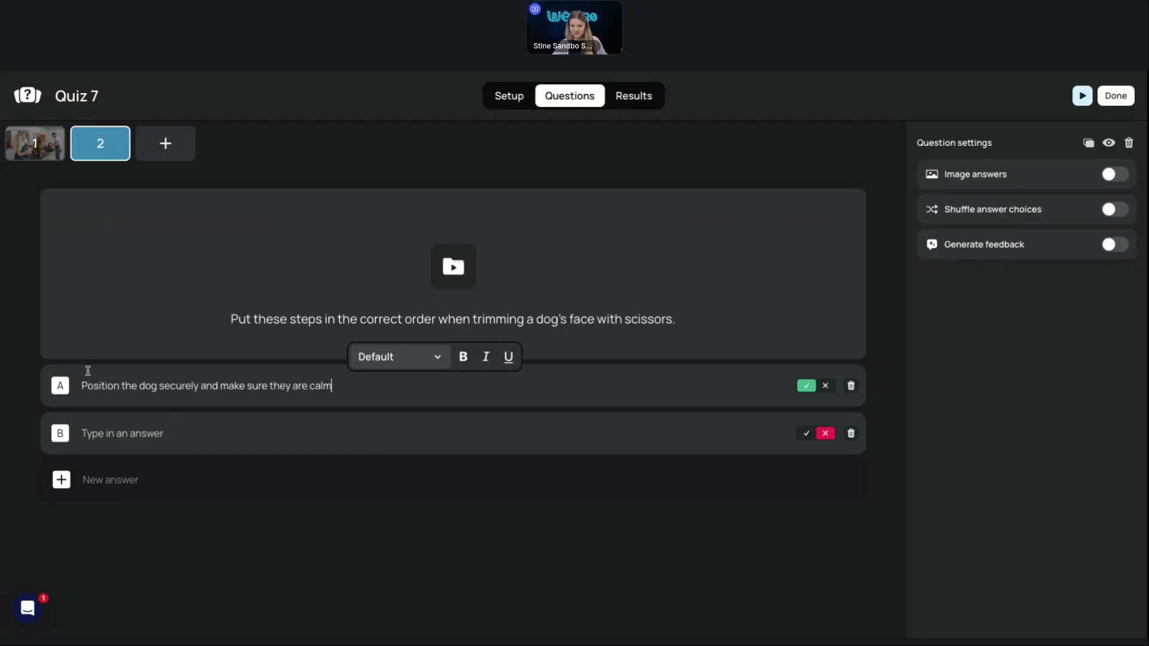
pyautogui.press('Escape')
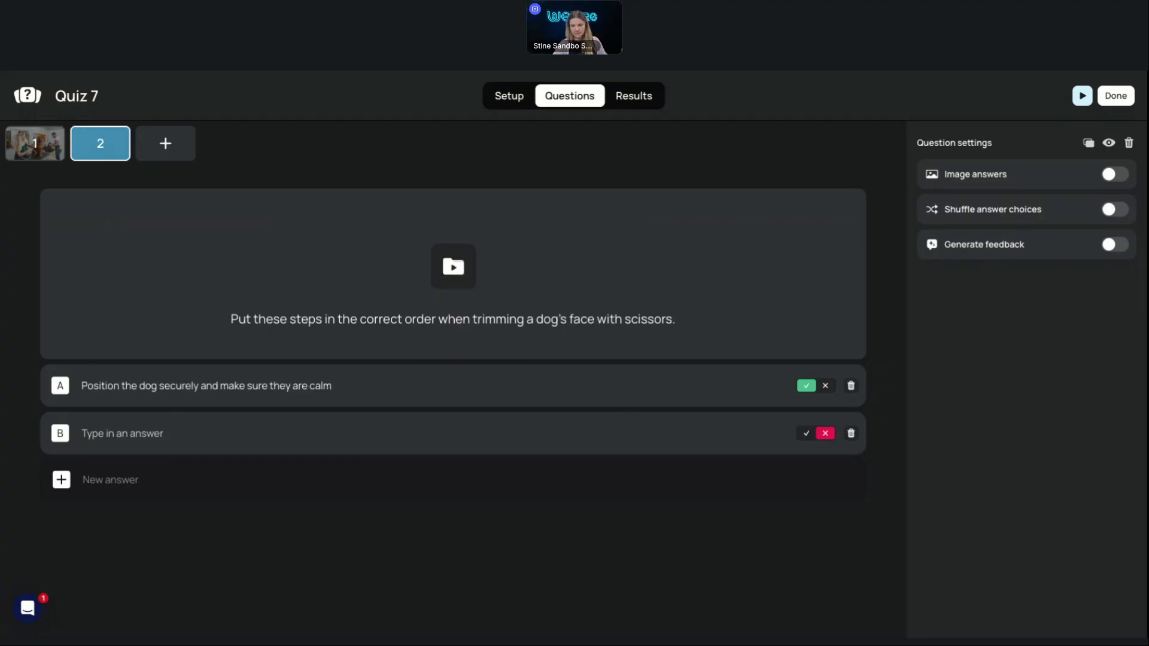
pyautogui.click(188, 433)
pyautogui.write('Brush the hair away from the eyes and check for tangles.')
pyautogui.press('Escape')
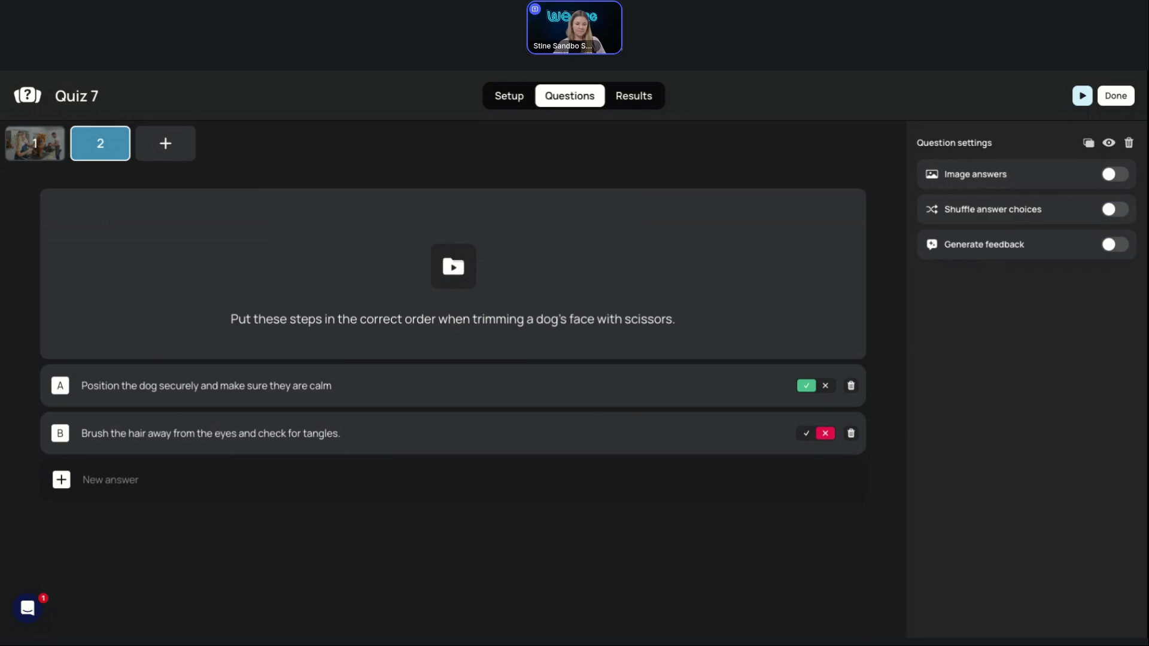
# Add answer C to question 2 with the text "Trim carefully using small, controlled snips."
pyautogui.click(132, 481)
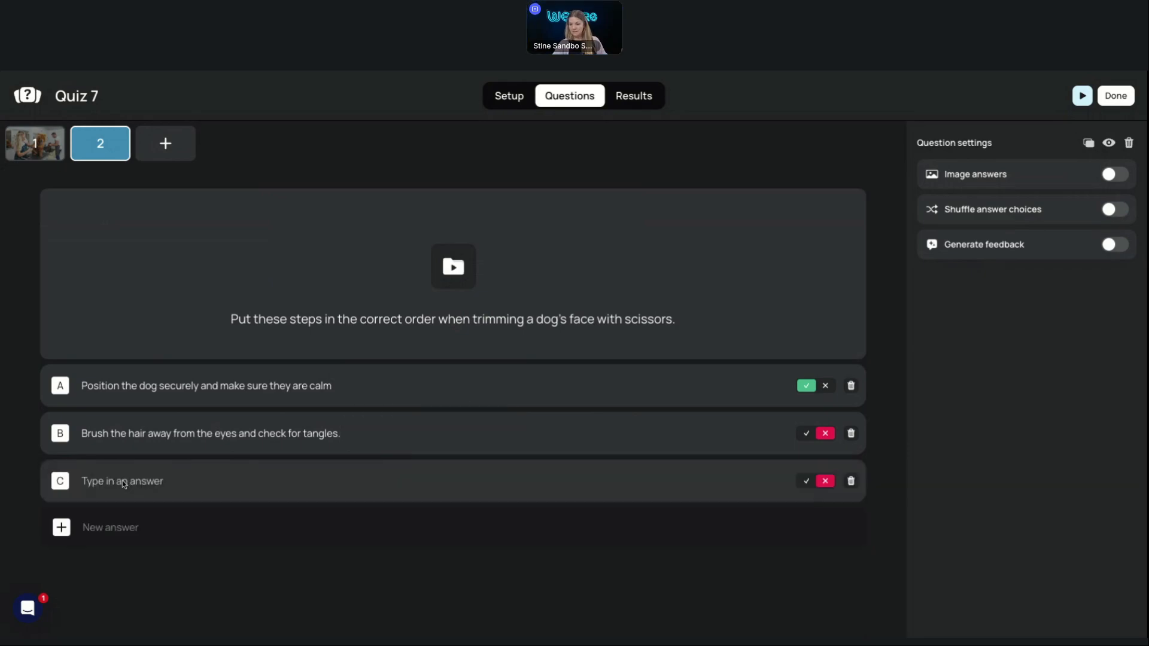
pyautogui.click(124, 484)
pyautogui.write('Trim carefully using small, controlled snips.')
pyautogui.press('Escape')
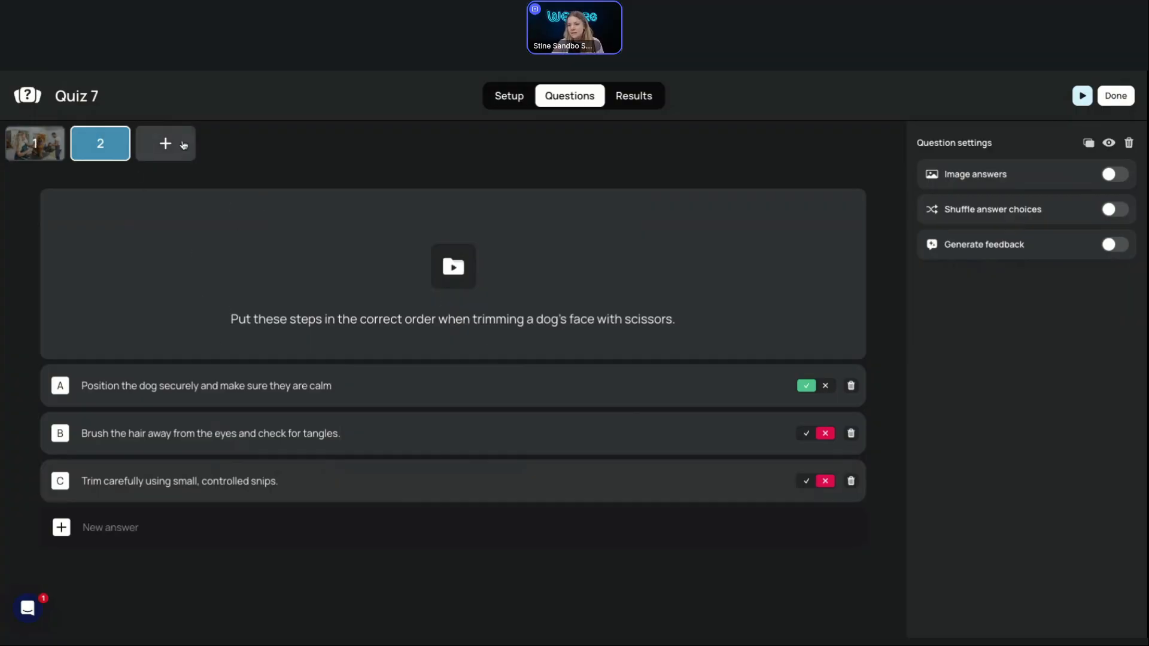
# Add a third question of the Sort type reading "Put these steps in the correct order when trimming a dog's face with scissors."
pyautogui.click(165, 144)
pyautogui.click(165, 223)
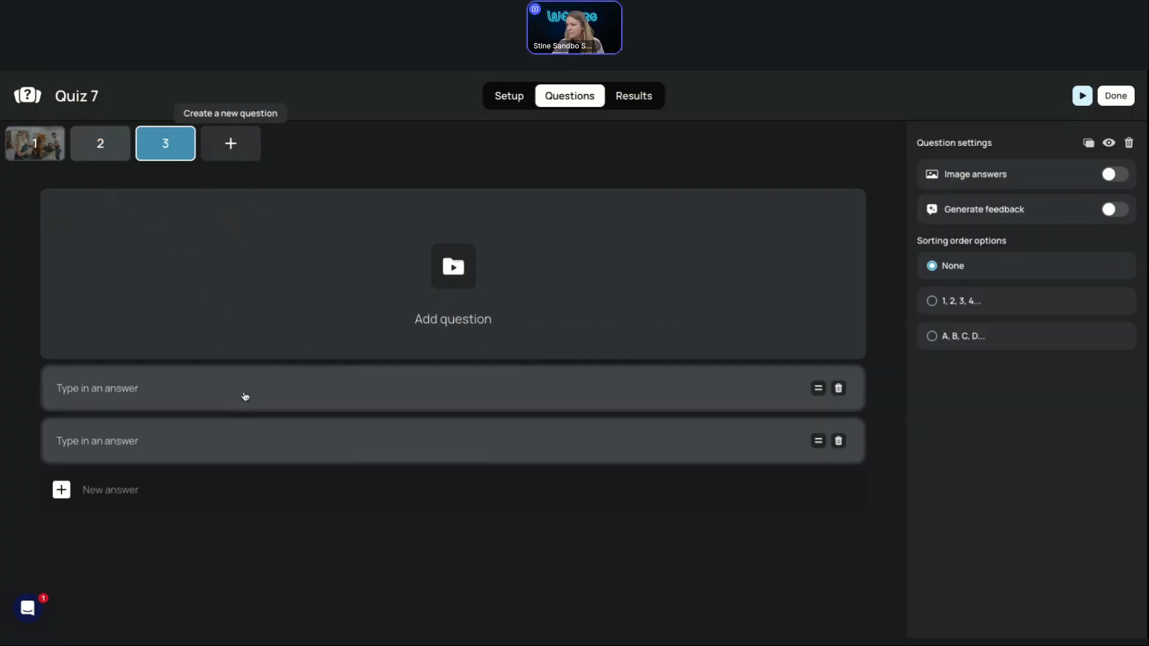
pyautogui.click(123, 399)
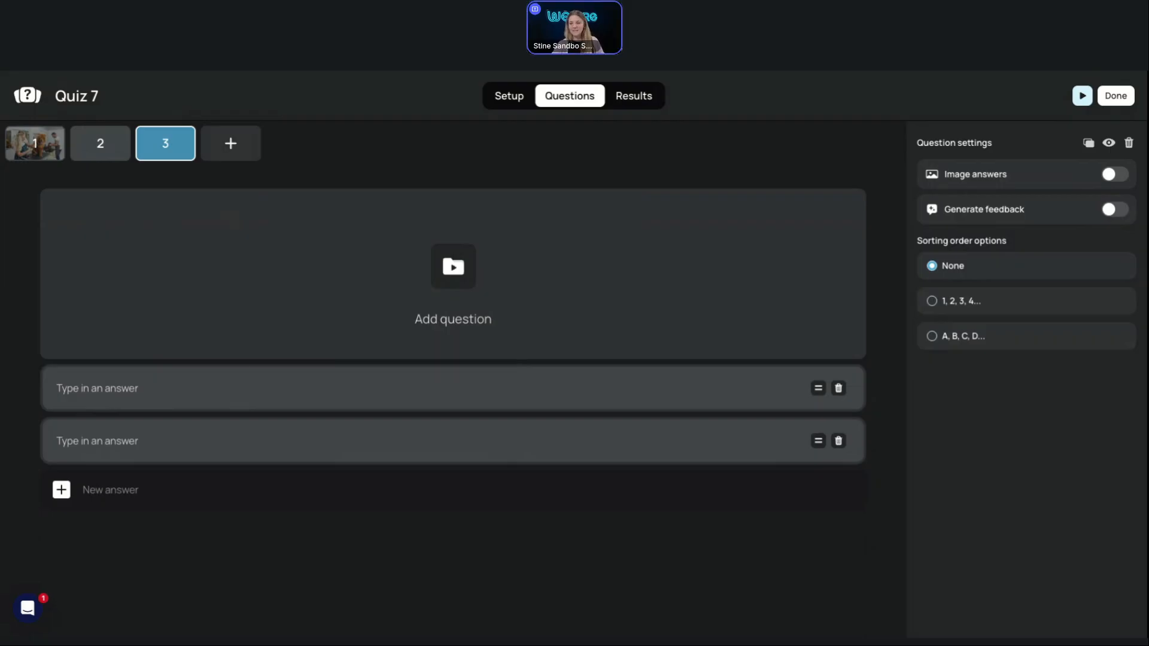
pyautogui.hotkey('alt', 'Tab')
pyautogui.click(217, 341)
pyautogui.write("Put these steps in the correct order when trimming a dog's face with scissors.")
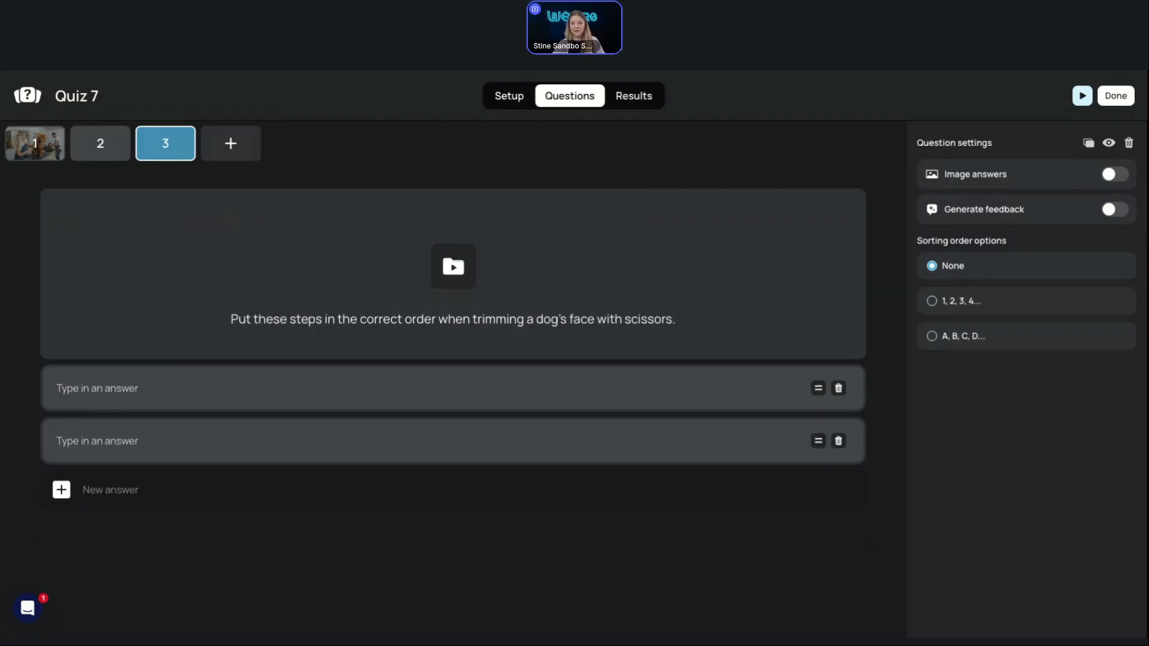
# Enter answers "Position the dog securely and make sure they are calm." and "Brush the hair away from the eyes and check for tangles.", and add a third
pyautogui.click(123, 390)
pyautogui.write('Position the dog securely and make sure they are calm.')
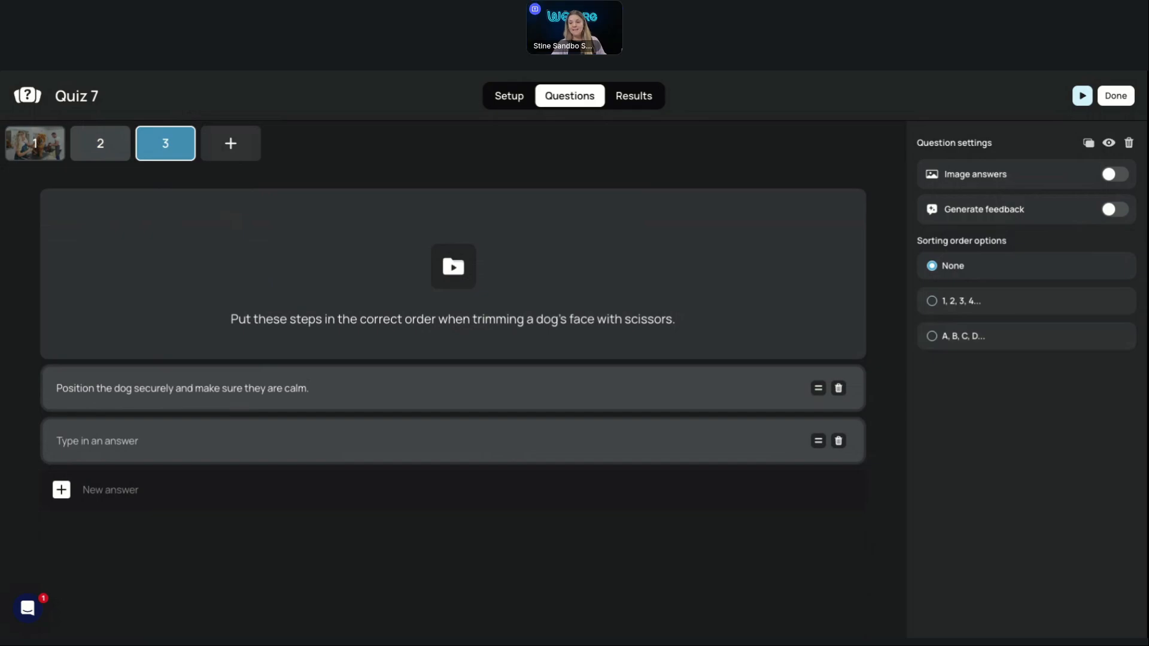
pyautogui.click(170, 441)
pyautogui.write('Brush the hair away from the eyes and check for tangles.')
pyautogui.click(249, 507)
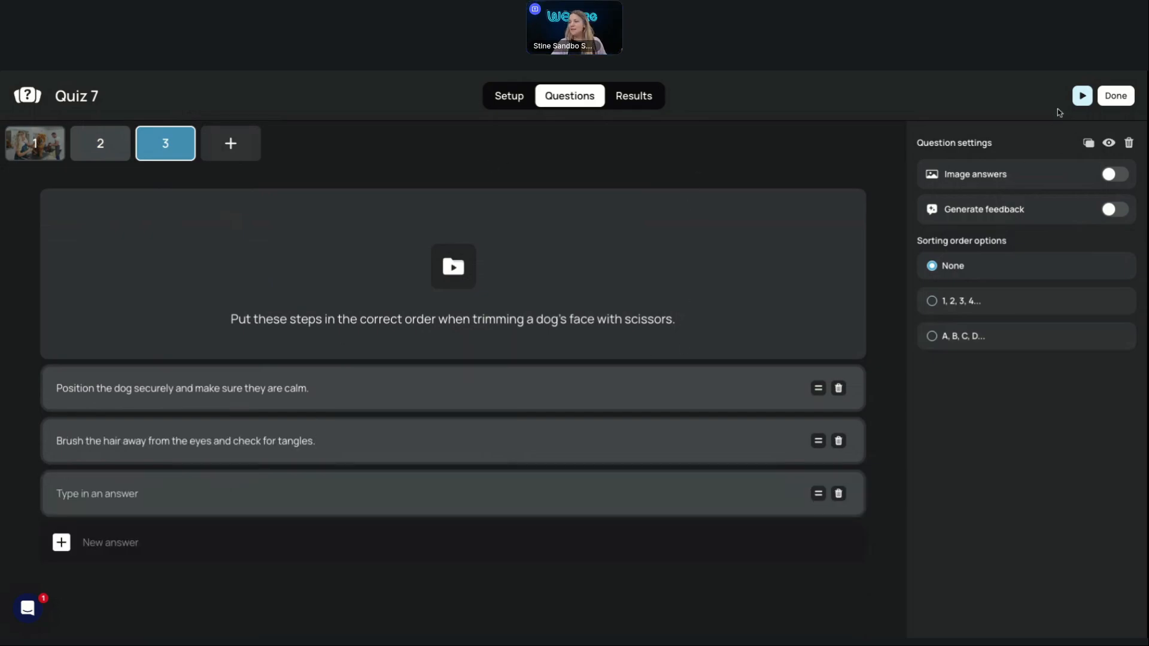
# Close the quiz editor, preview Quiz 7 up to its first question, and exit the preview
pyautogui.click(1107, 97)
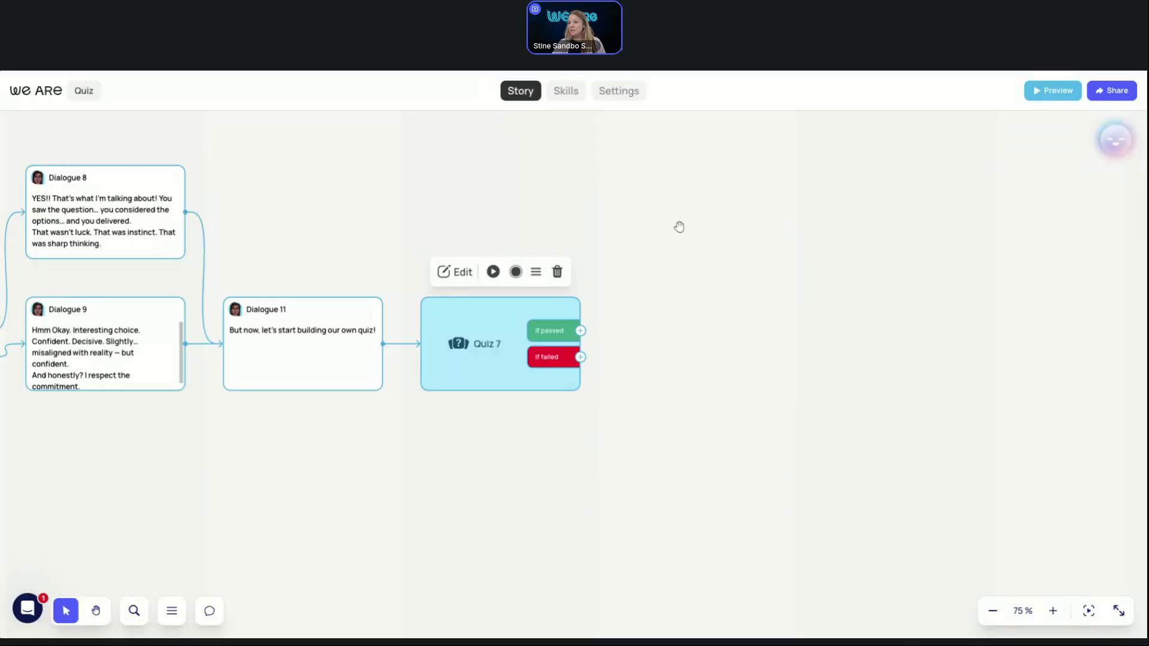
pyautogui.click(492, 270)
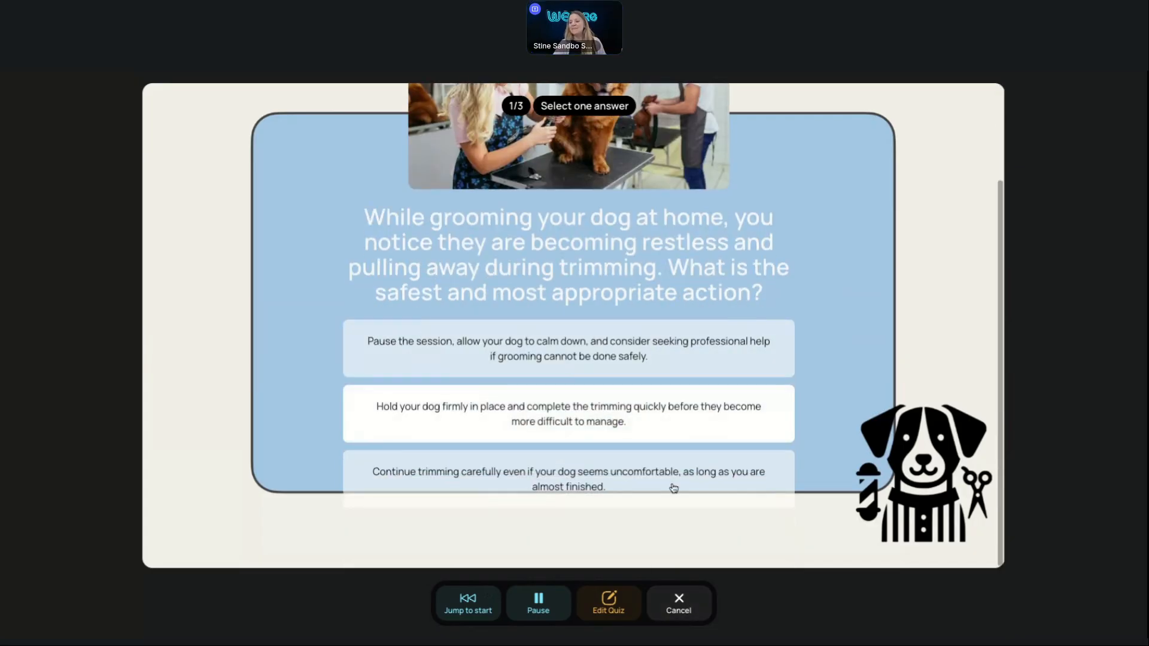
pyautogui.click(692, 603)
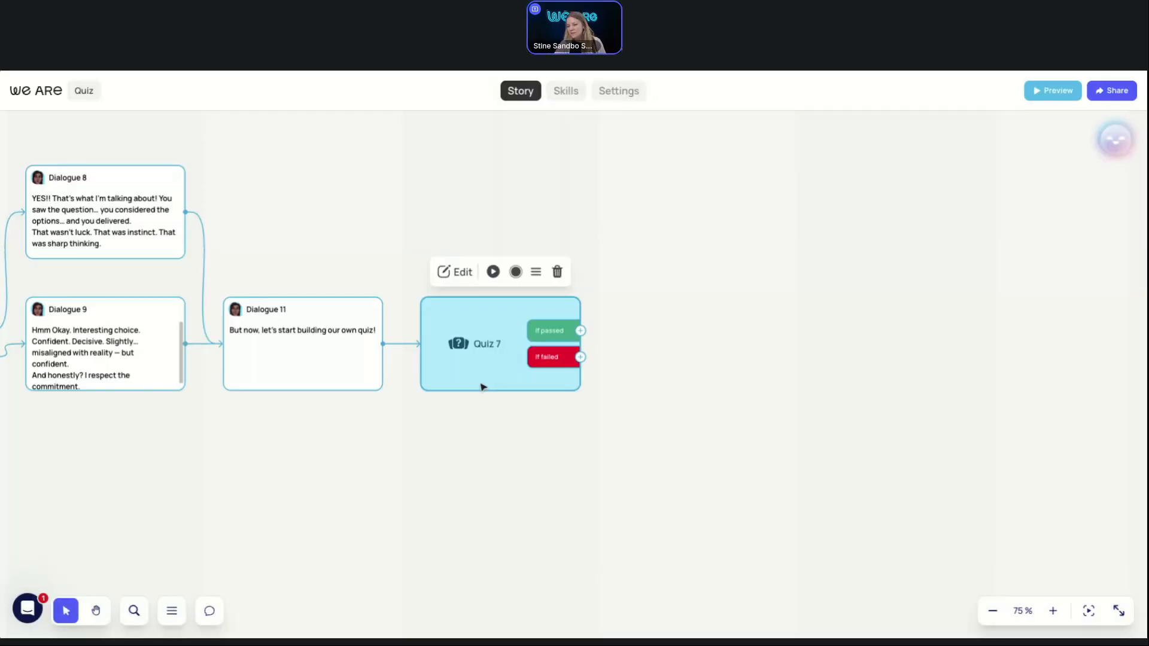
# Replace Quiz 7's background image with the golden dog fur picture from the media library and finish editing
pyautogui.click(456, 272)
pyautogui.click(486, 107)
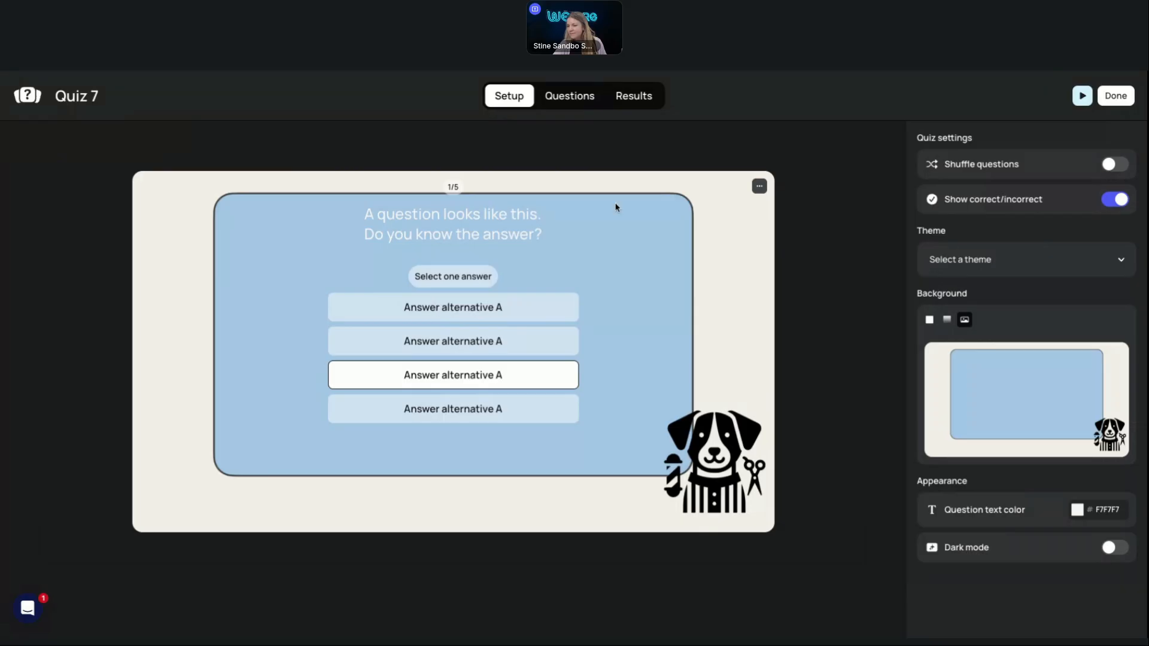
pyautogui.click(1022, 408)
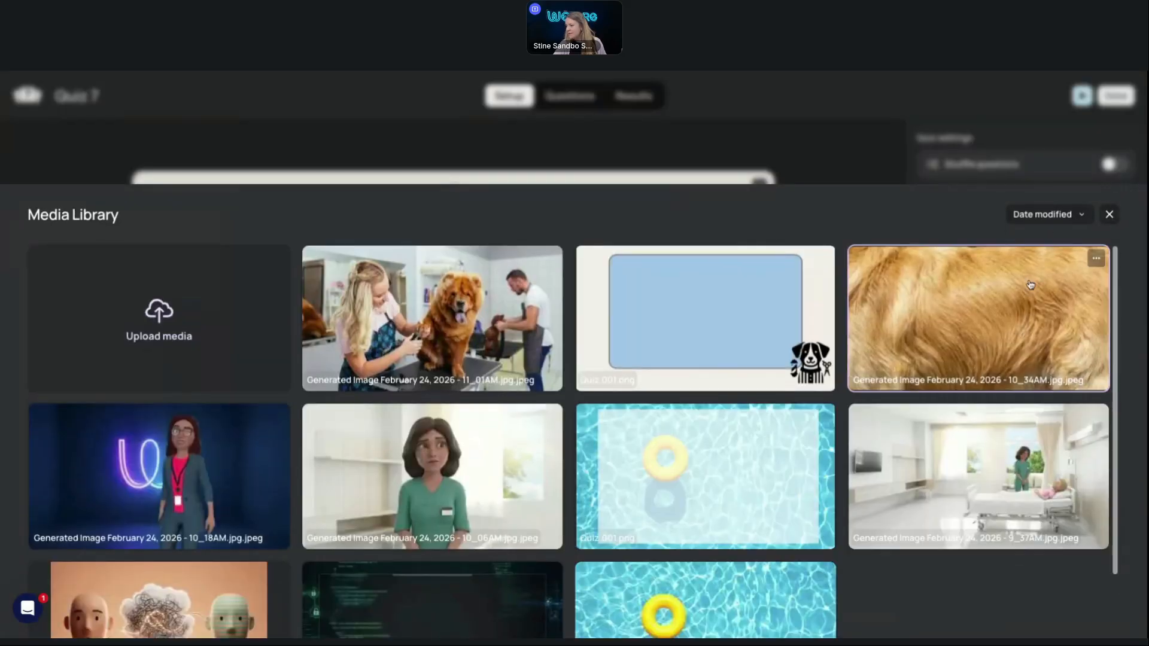
pyautogui.click(871, 355)
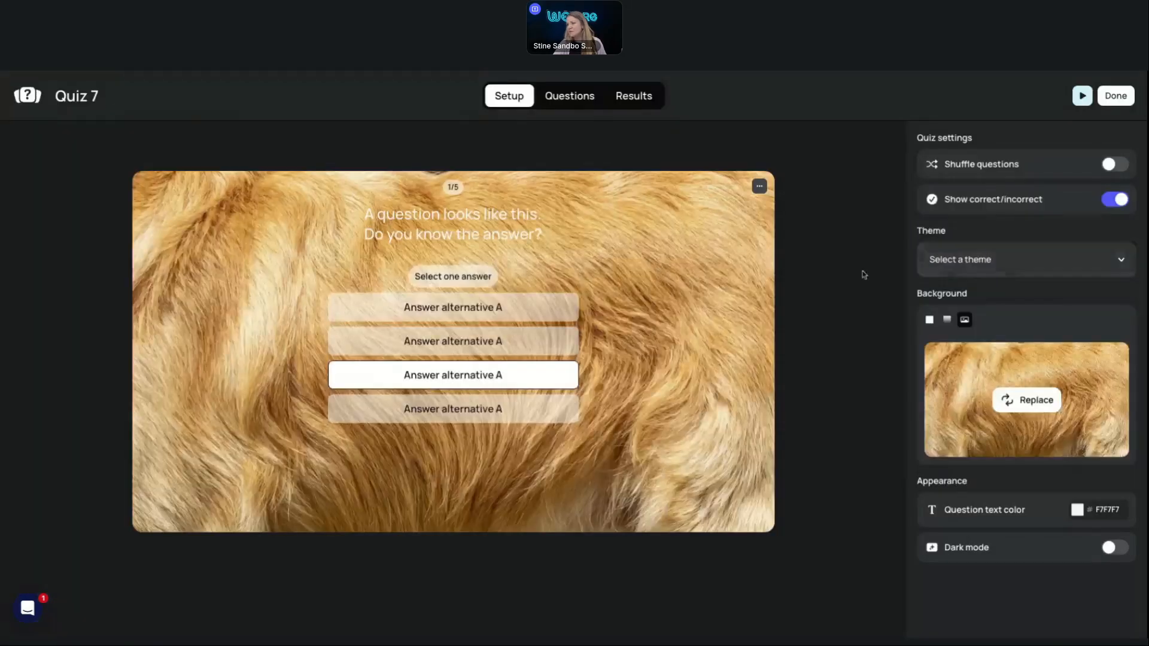
pyautogui.click(1115, 96)
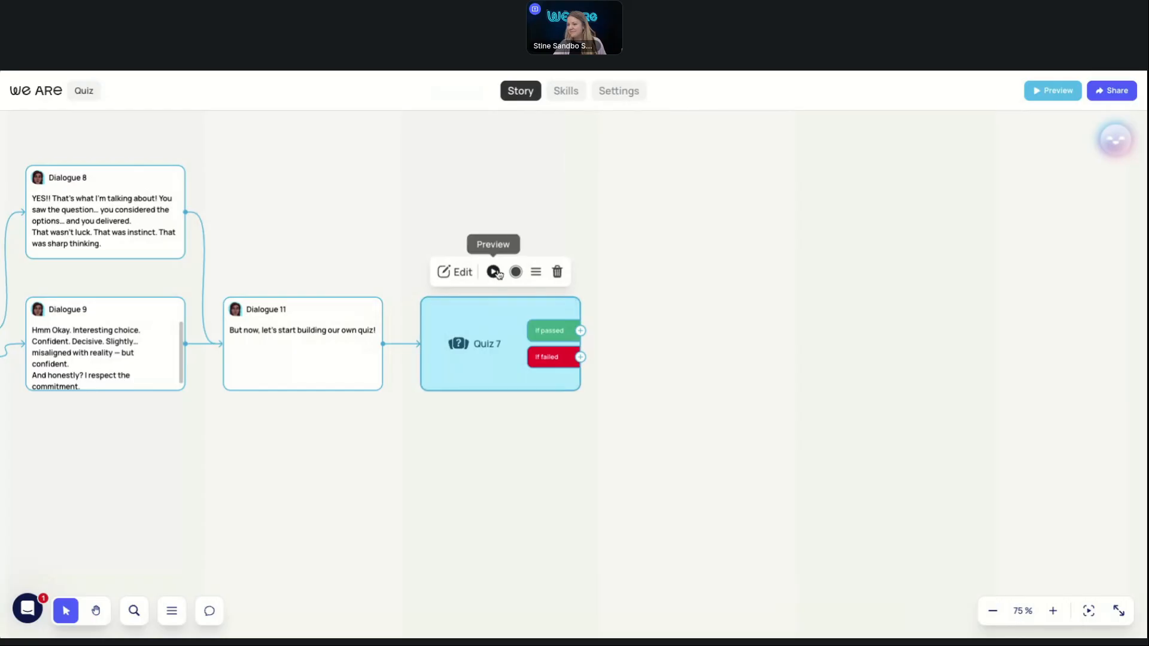
# Preview Quiz 7, answer question 1 with "Continue trimming carefully even if your dog seems uncomfortable", proceed to question 2, and exit
pyautogui.click(494, 273)
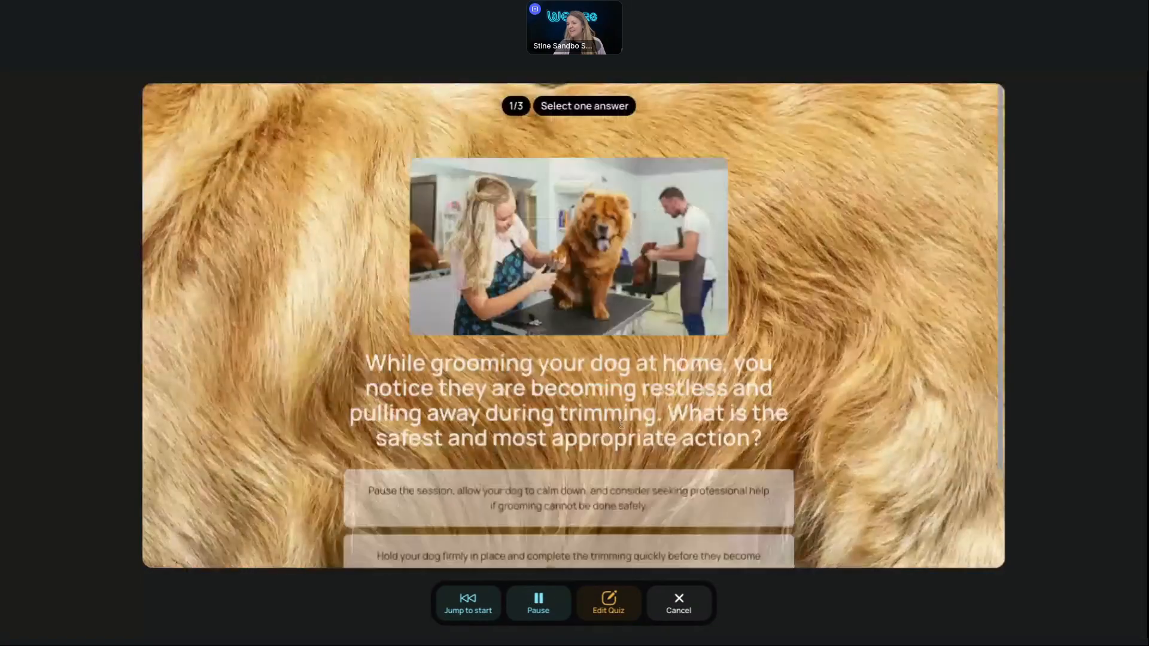
pyautogui.scroll(-3, 621, 423)
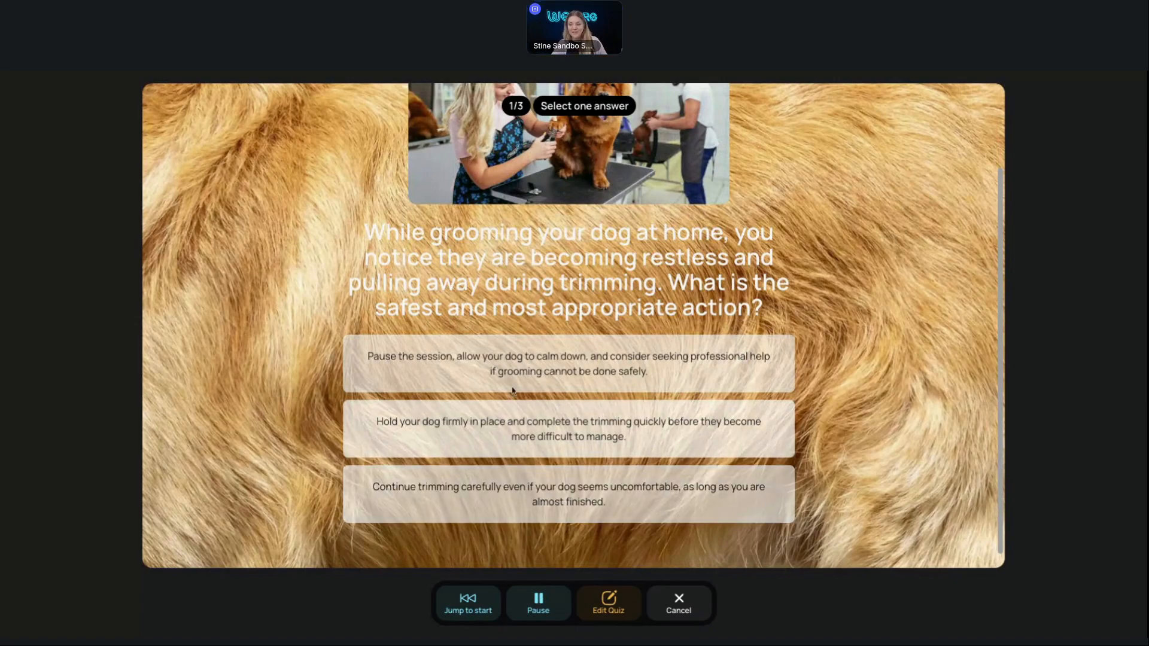
pyautogui.click(529, 519)
pyautogui.click(573, 544)
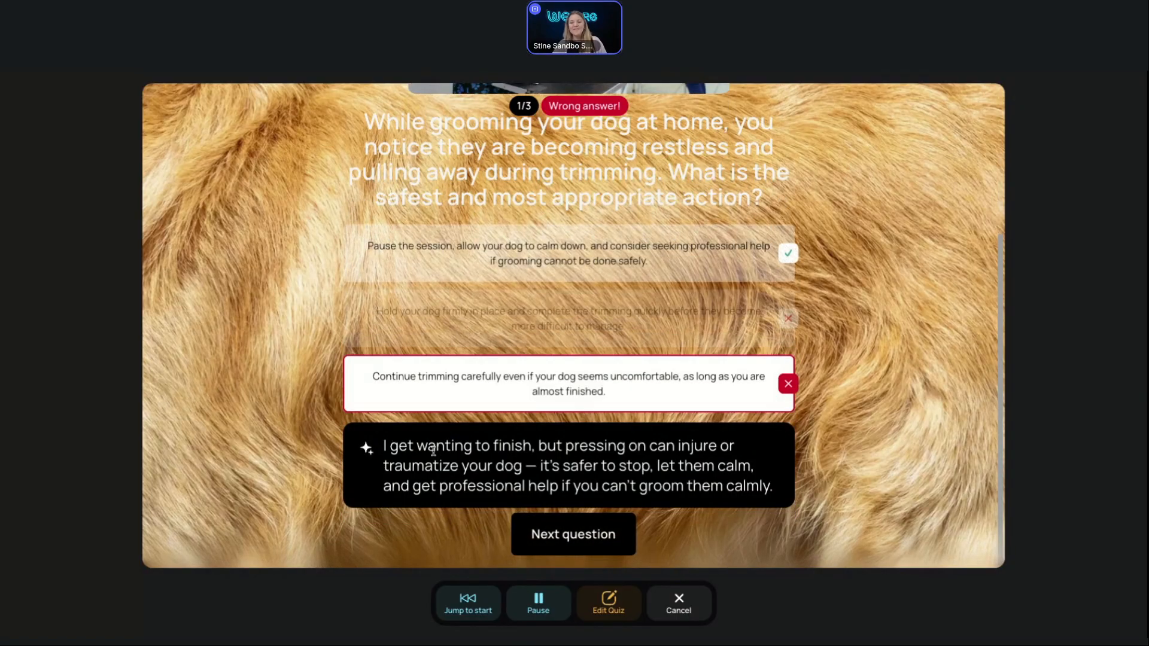
pyautogui.click(573, 535)
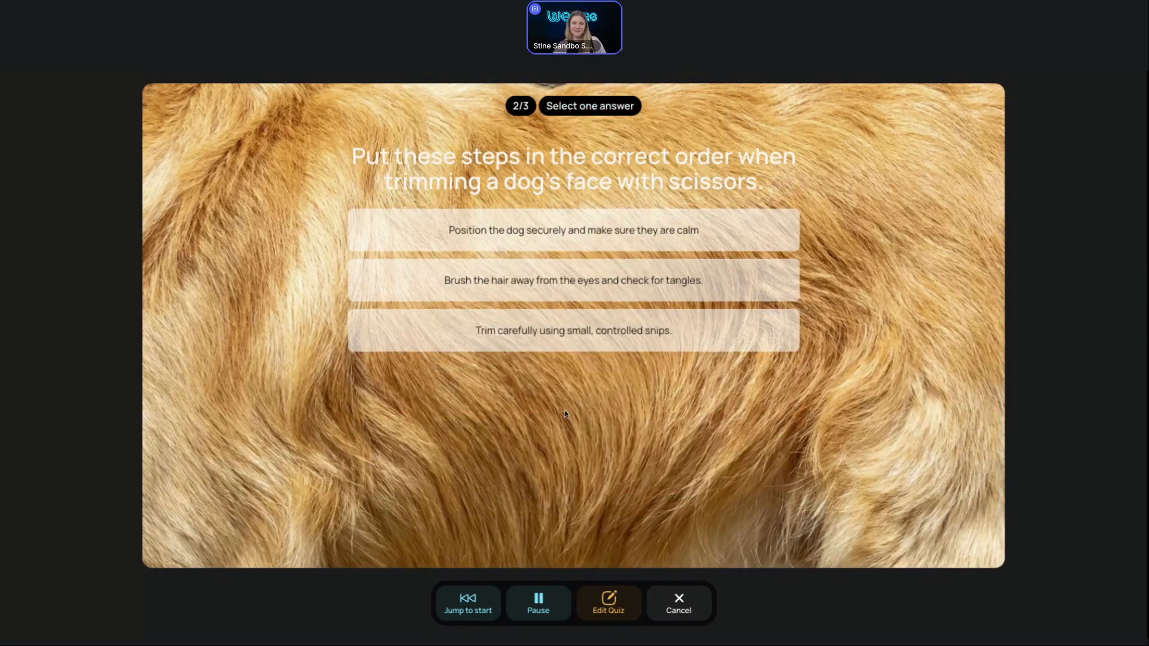
pyautogui.click(681, 605)
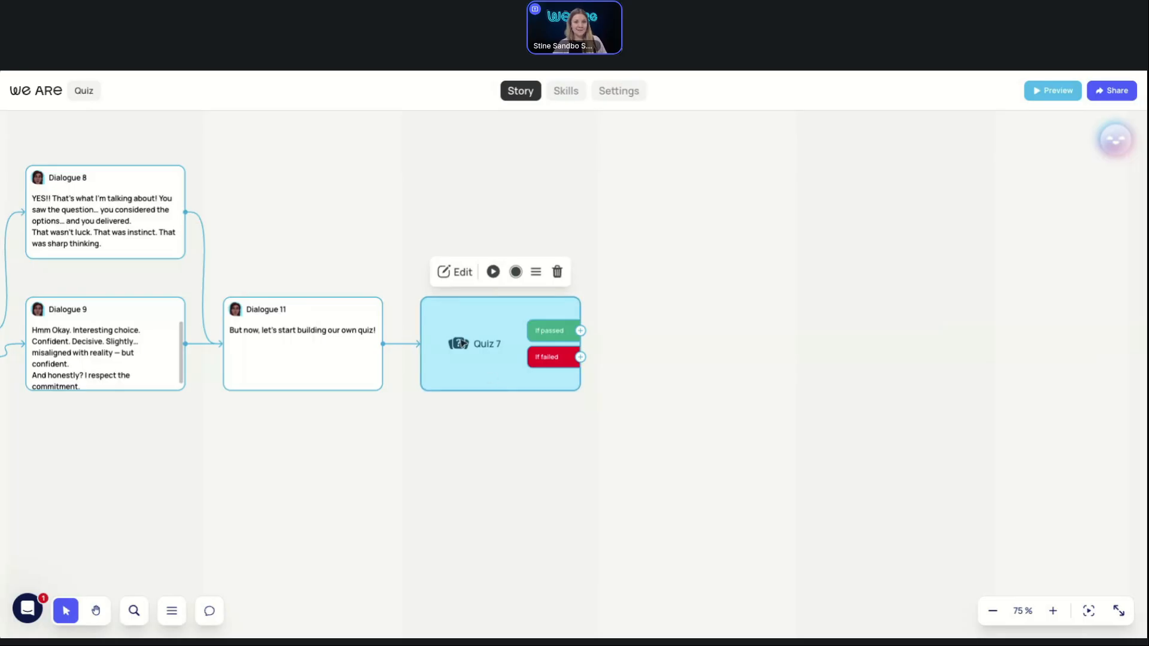
# Enable the passing score in Quiz 7's results settings, keep it at 80%, and finish editing
pyautogui.click(443, 272)
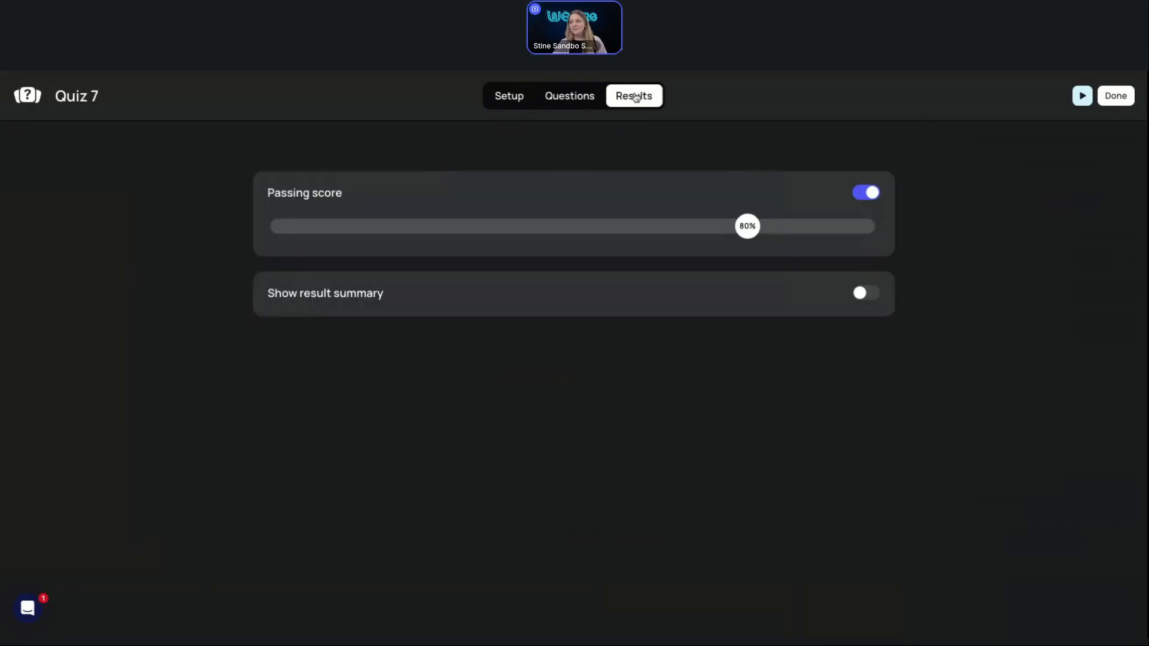
pyautogui.click(636, 97)
pyautogui.moveTo(354, 193); pyautogui.dragTo(281, 193)
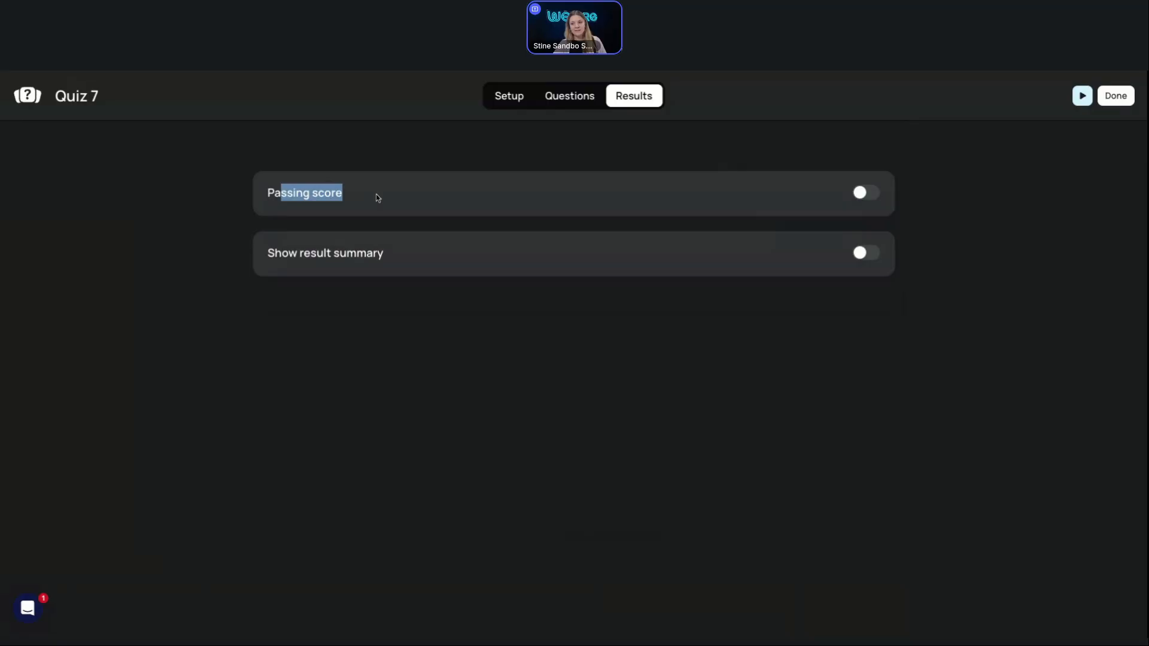
pyautogui.click(864, 198)
pyautogui.moveTo(749, 228); pyautogui.dragTo(745, 230)
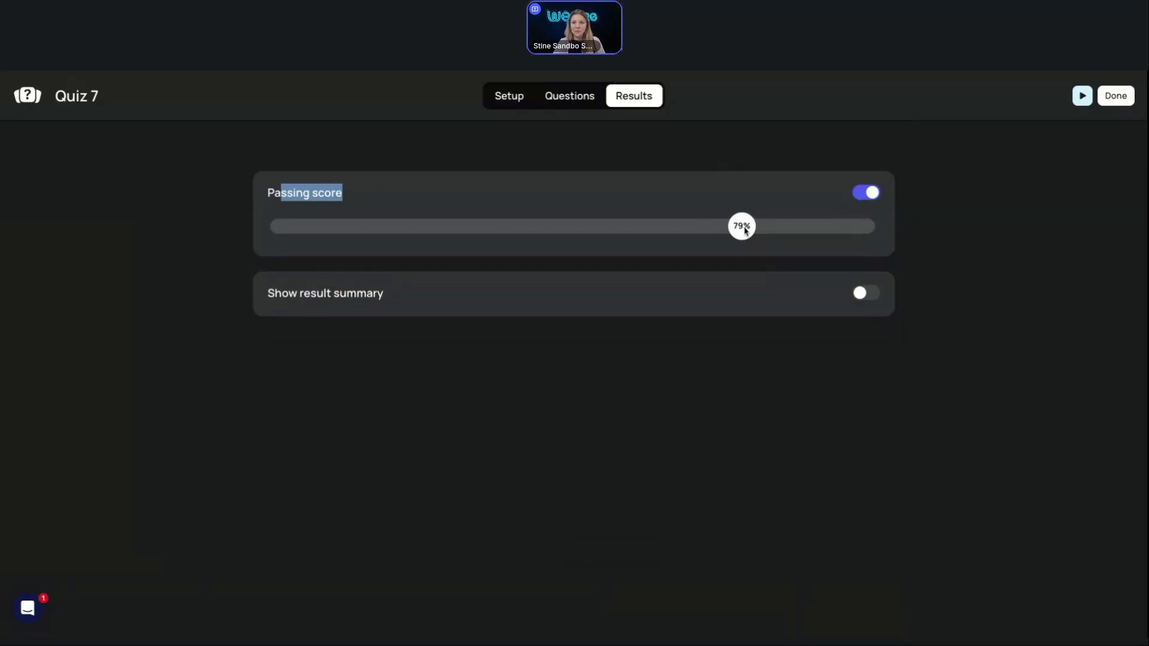
pyautogui.moveTo(745, 231); pyautogui.dragTo(758, 242)
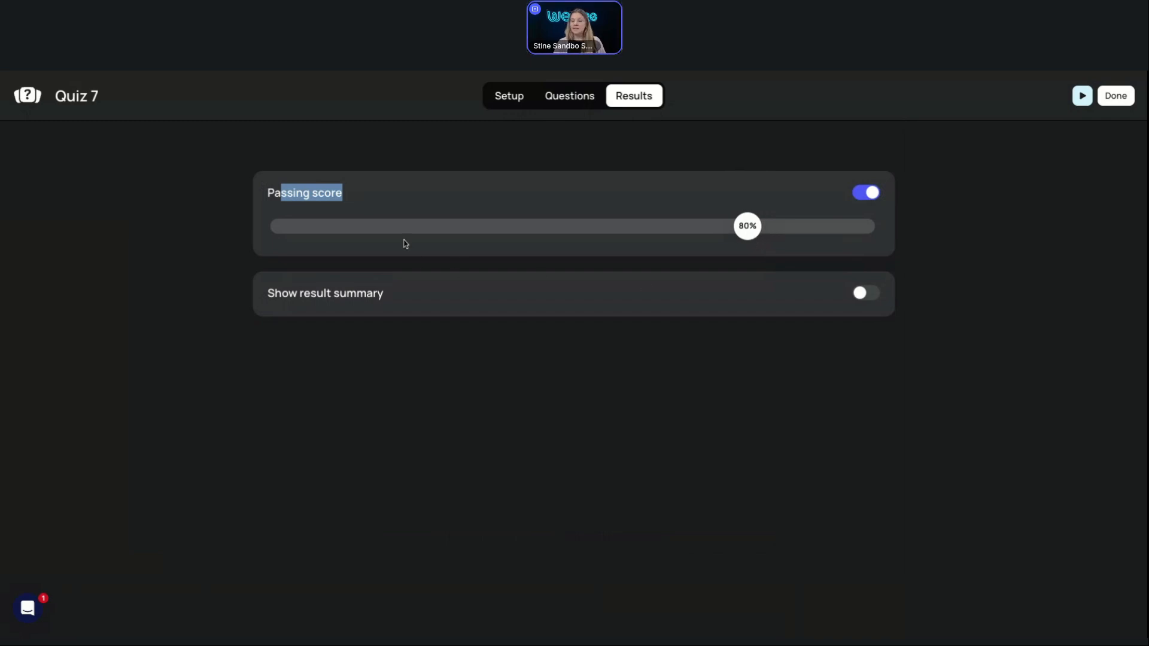
pyautogui.click(862, 197)
pyautogui.click(874, 196)
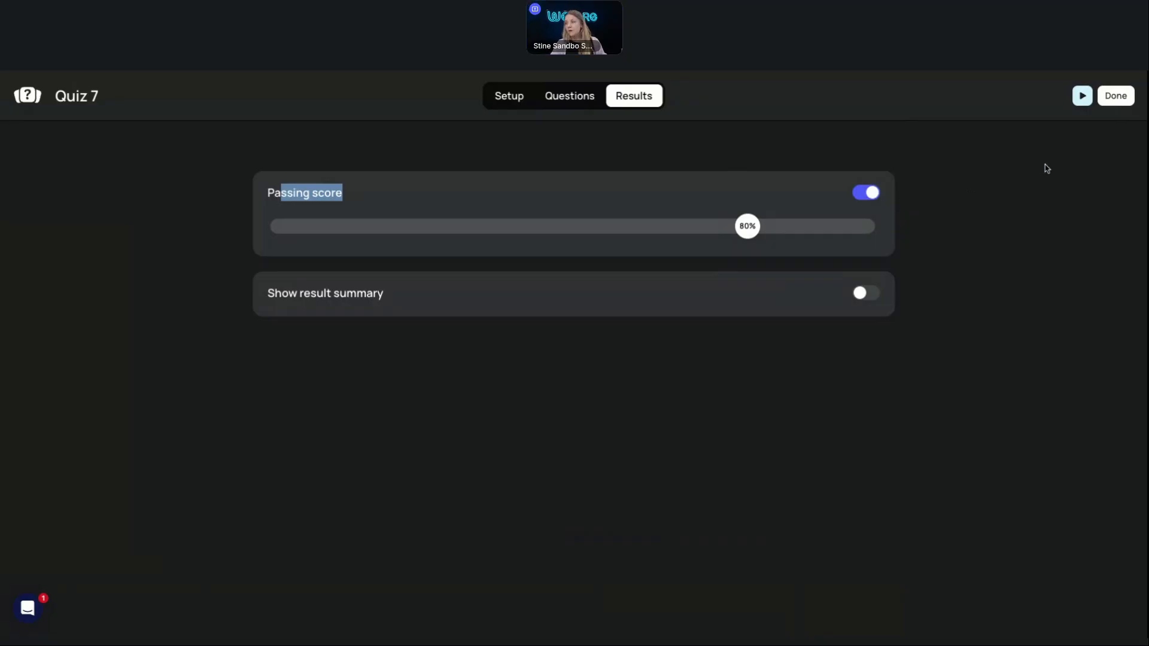
pyautogui.click(1116, 96)
# Add a dialogue to Quiz 7's "If passed" outcome and another to its "If failed" outcome
pyautogui.click(581, 331)
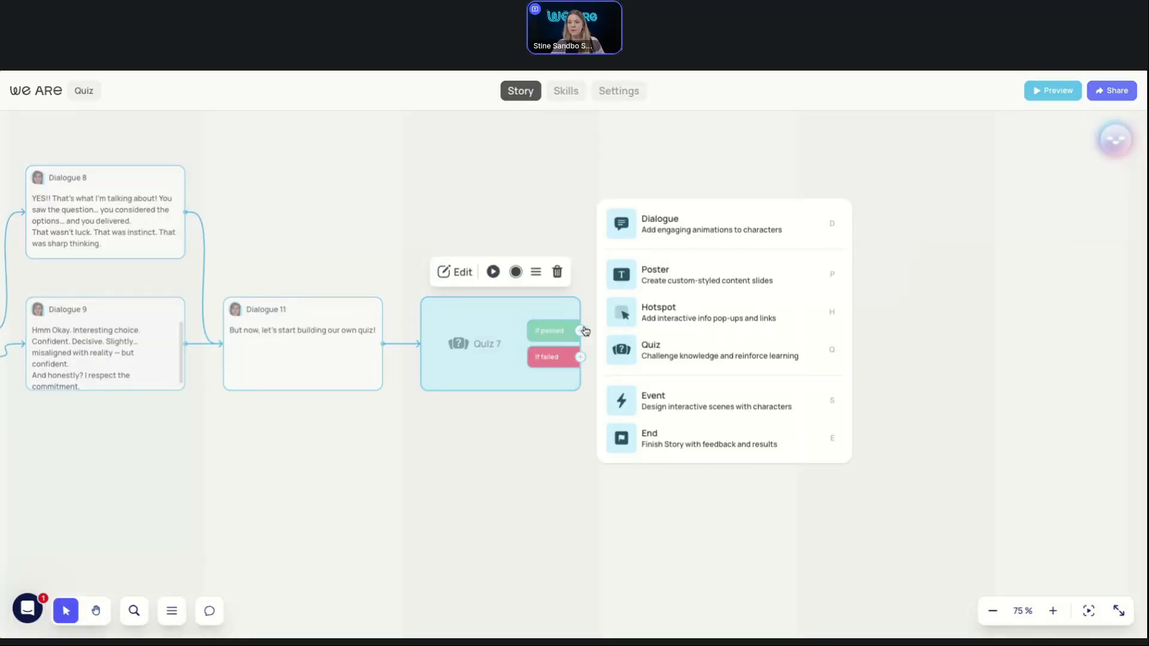
pyautogui.click(621, 230)
pyautogui.click(580, 357)
pyautogui.click(660, 249)
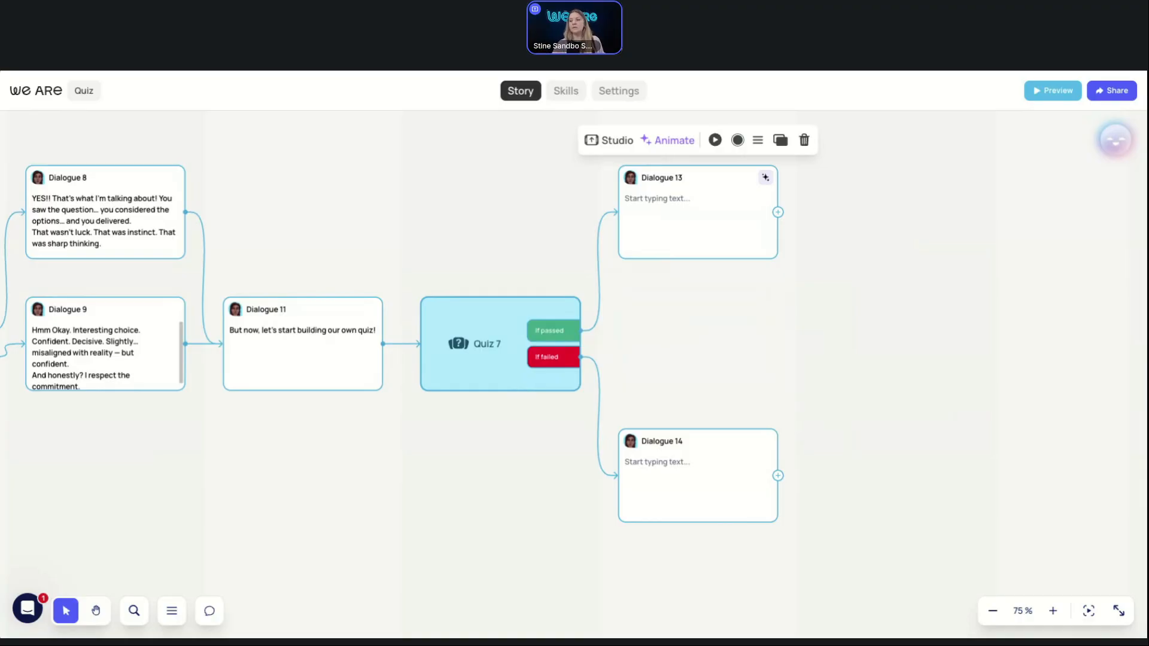
pyautogui.moveTo(695, 232)
pyautogui.mouseDown()
pyautogui.moveTo(713, 243)
pyautogui.moveTo(711, 233)
pyautogui.mouseUp()
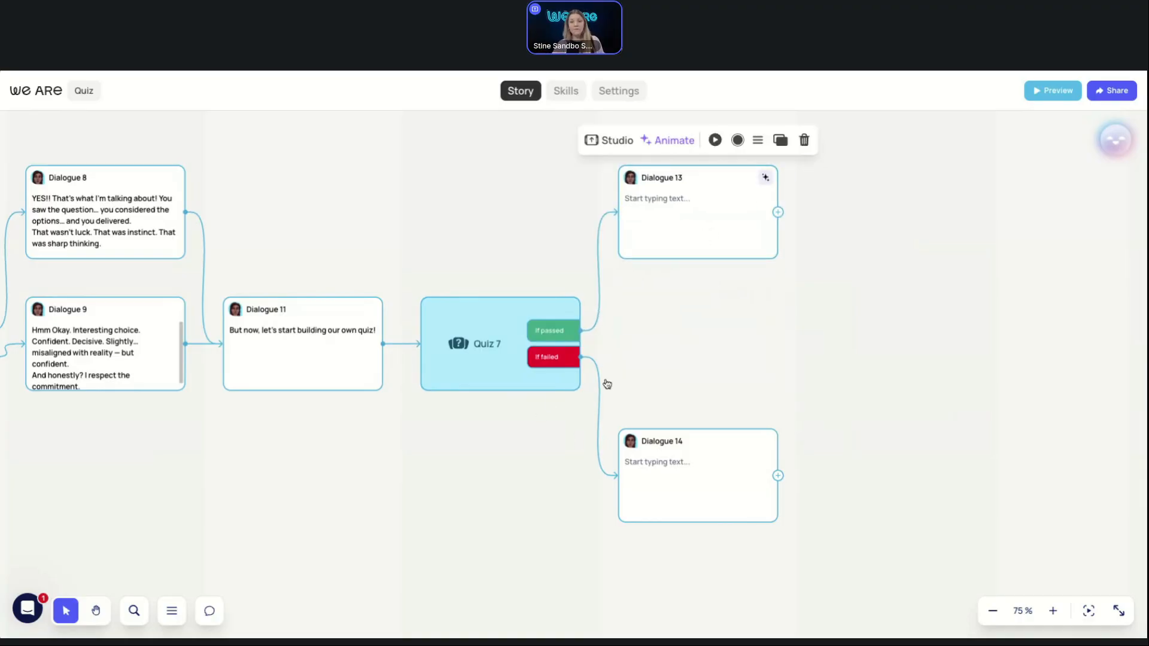
pyautogui.moveTo(695, 470)
pyautogui.mouseDown()
pyautogui.moveTo(675, 462)
pyautogui.moveTo(686, 455)
pyautogui.mouseUp()
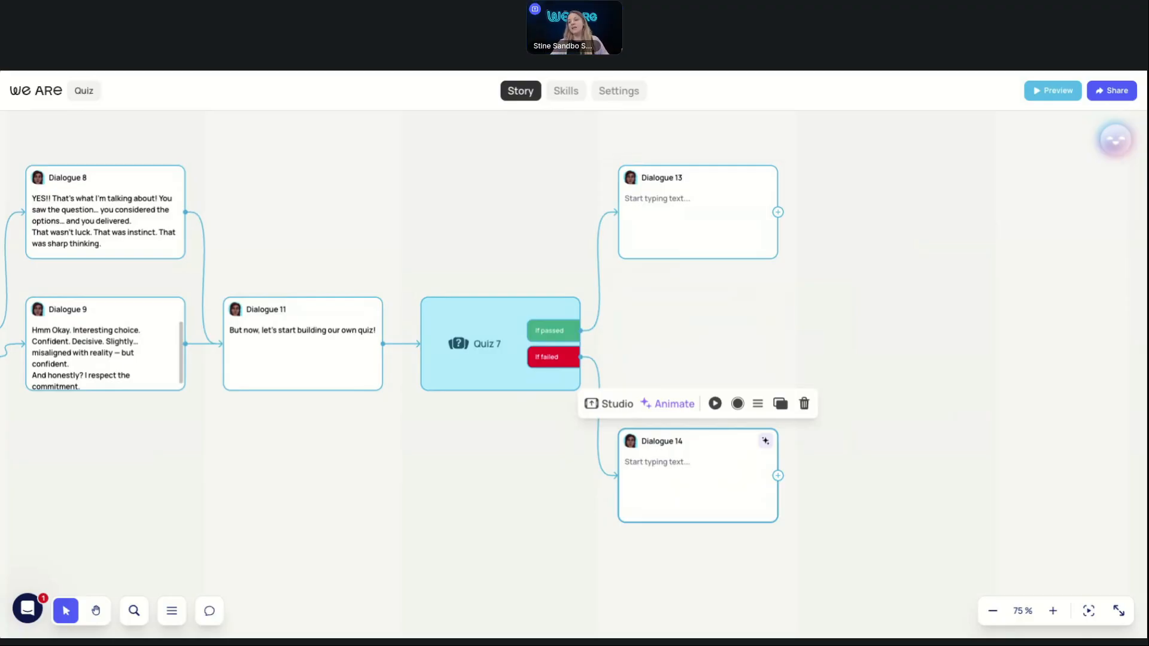
# Add a new quiz after the dialogue on the passed branch, look at its default setup, and close it
pyautogui.hscroll(3, 808, 252)
pyautogui.click(645, 231)
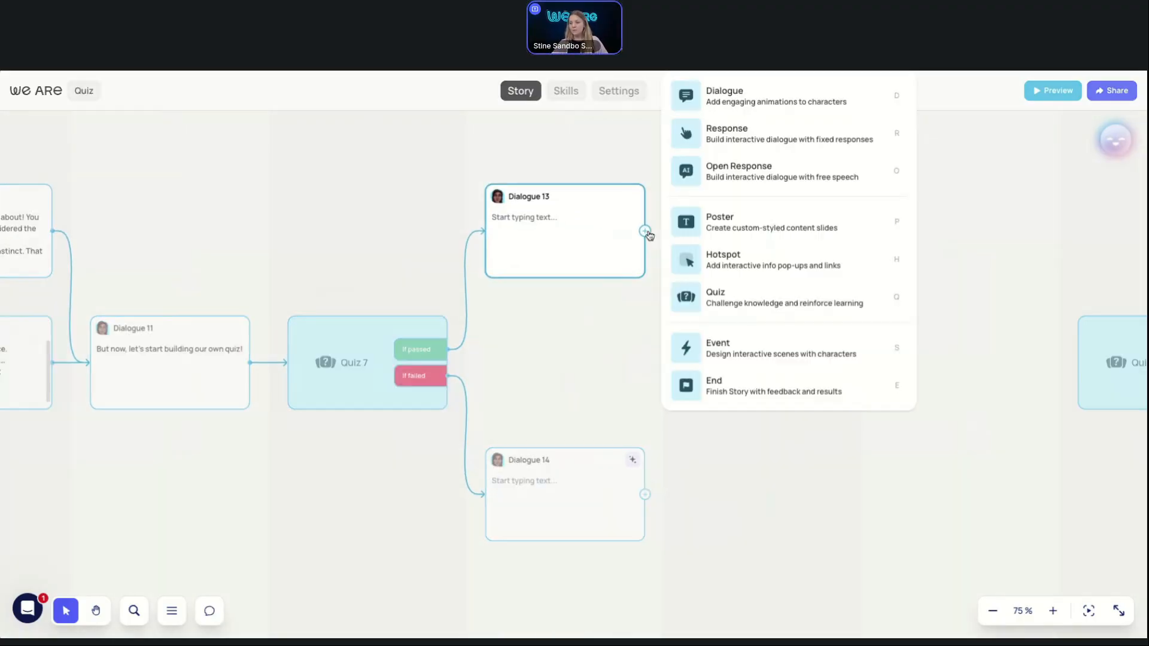
pyautogui.click(715, 297)
pyautogui.click(724, 160)
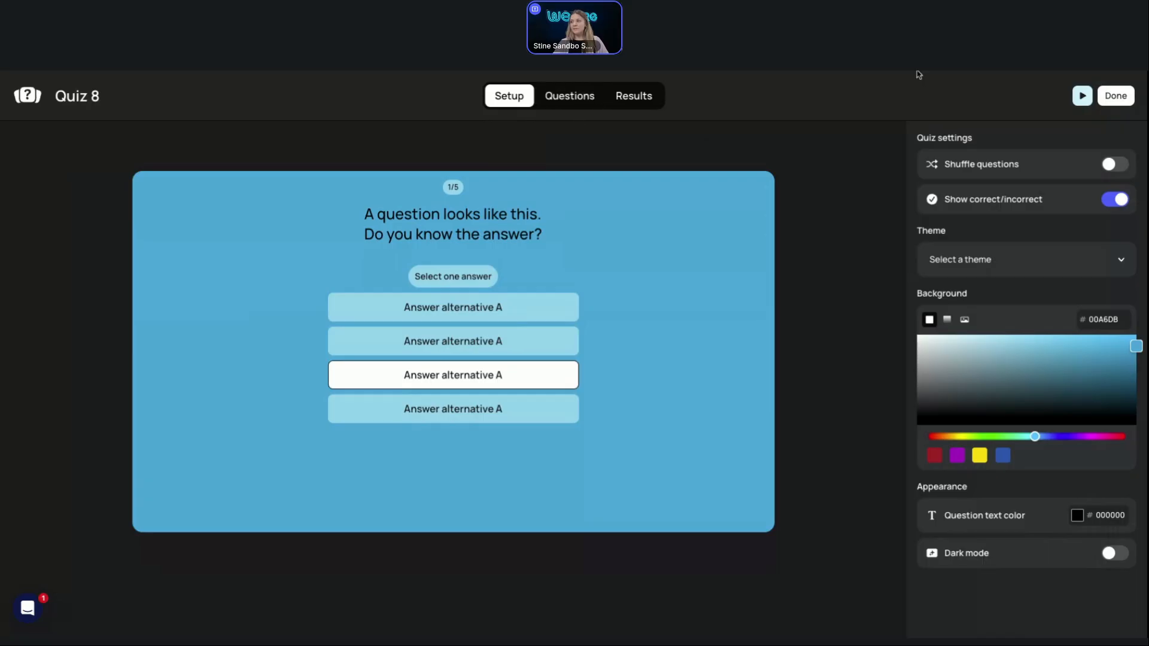
pyautogui.click(1115, 96)
# Turn on Shuffle questions in Quiz 7's setup, open the number of questions to show for editing, and close the editor
pyautogui.click(321, 291)
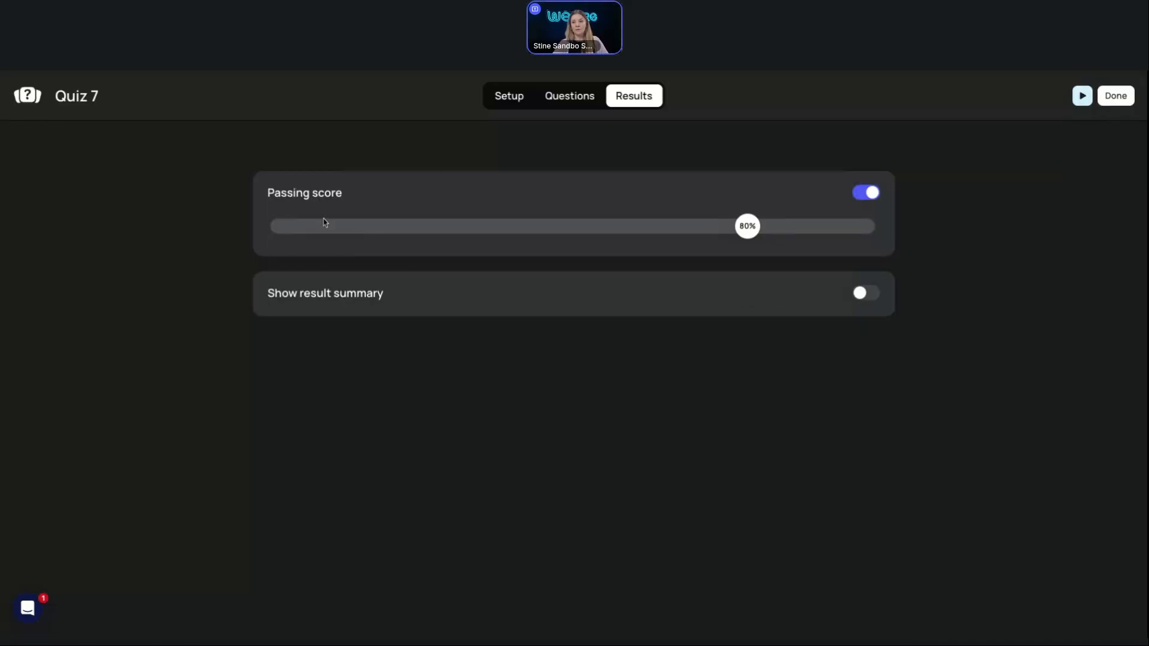
pyautogui.click(566, 98)
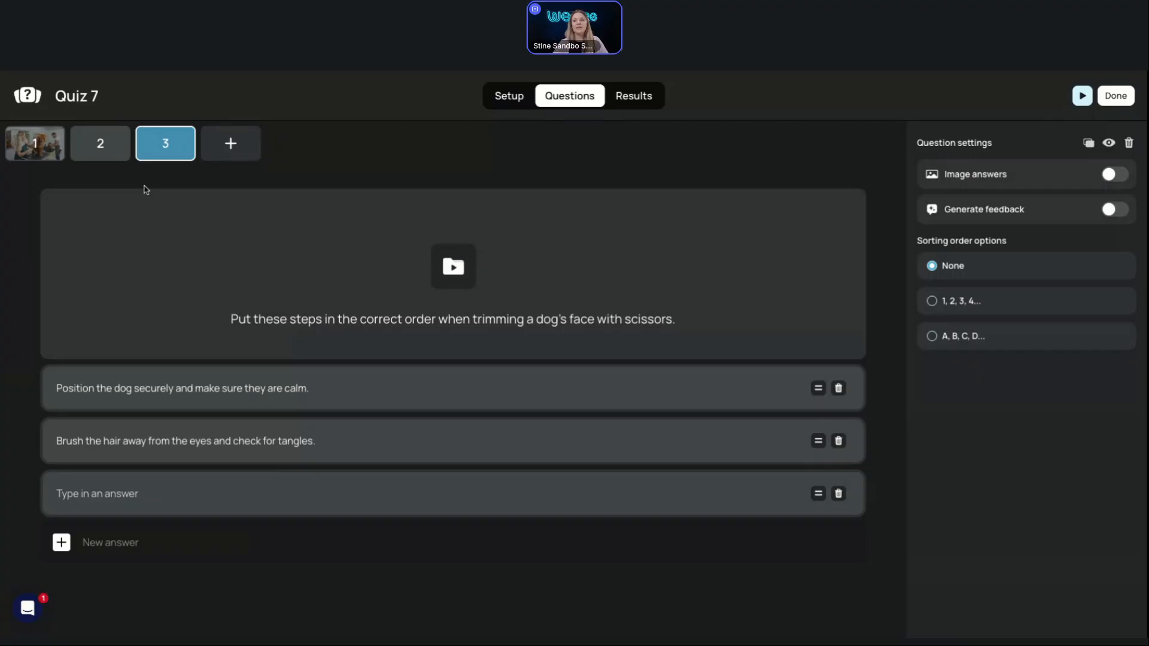
pyautogui.click(504, 98)
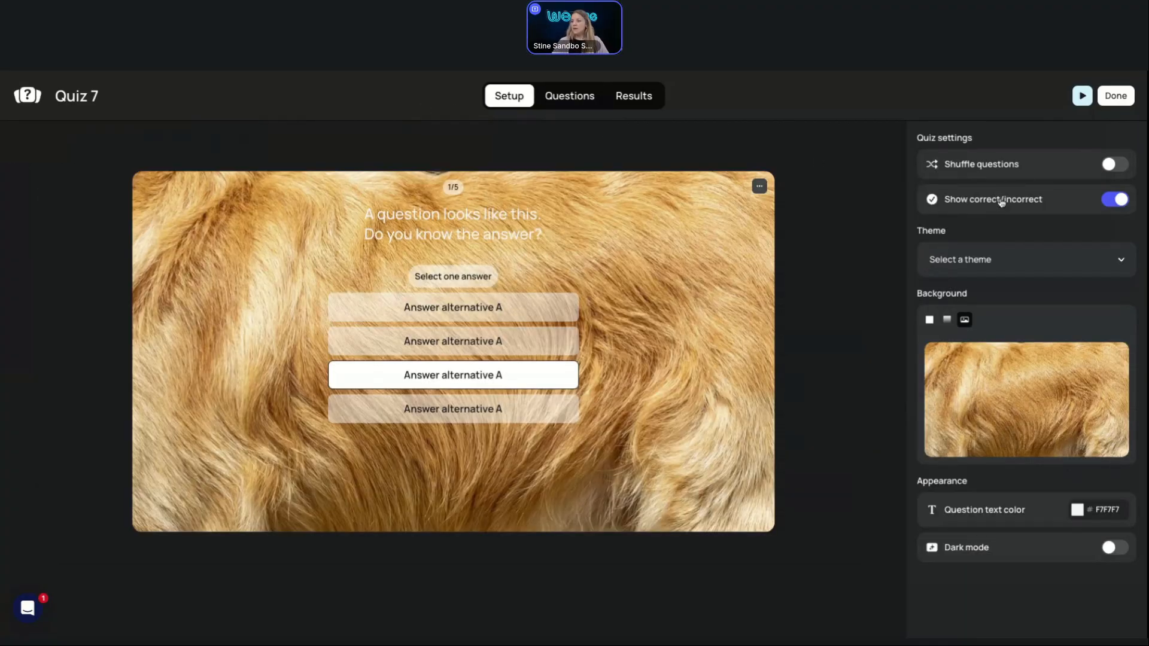
pyautogui.click(1117, 166)
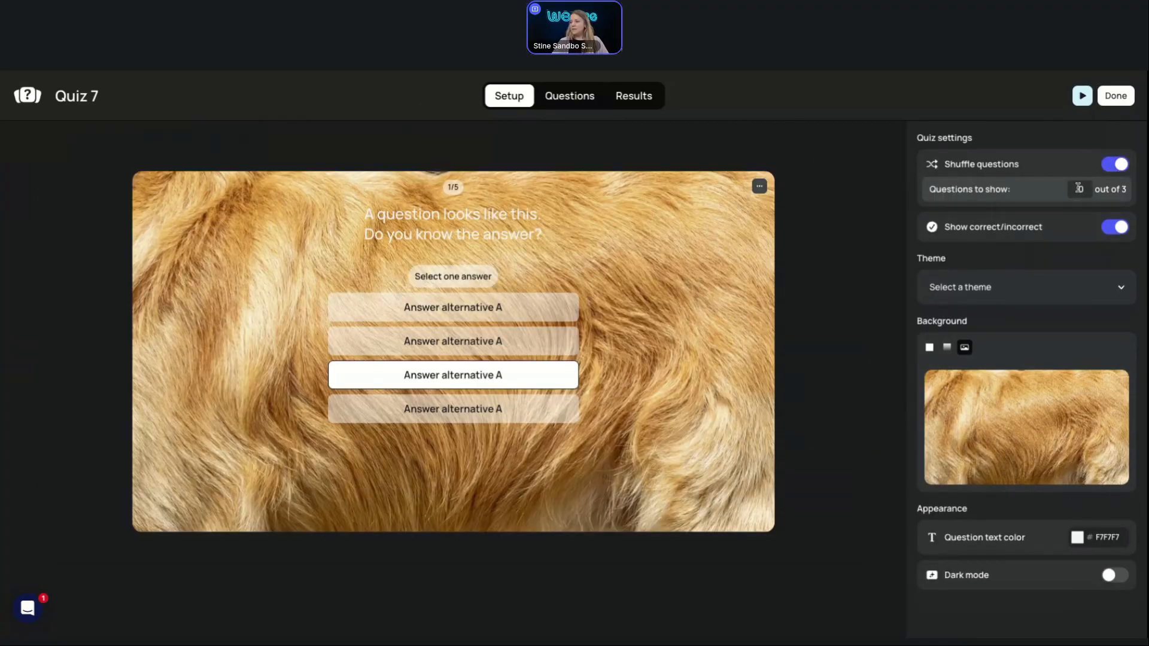
pyautogui.doubleClick(1085, 189)
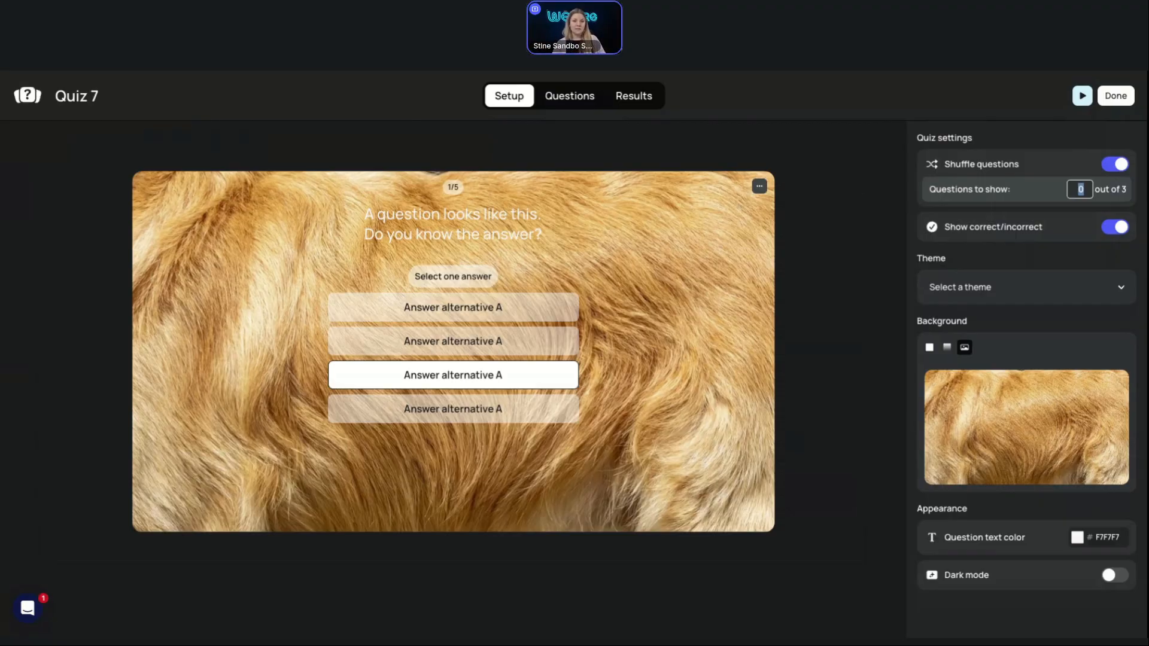
pyautogui.click(1115, 95)
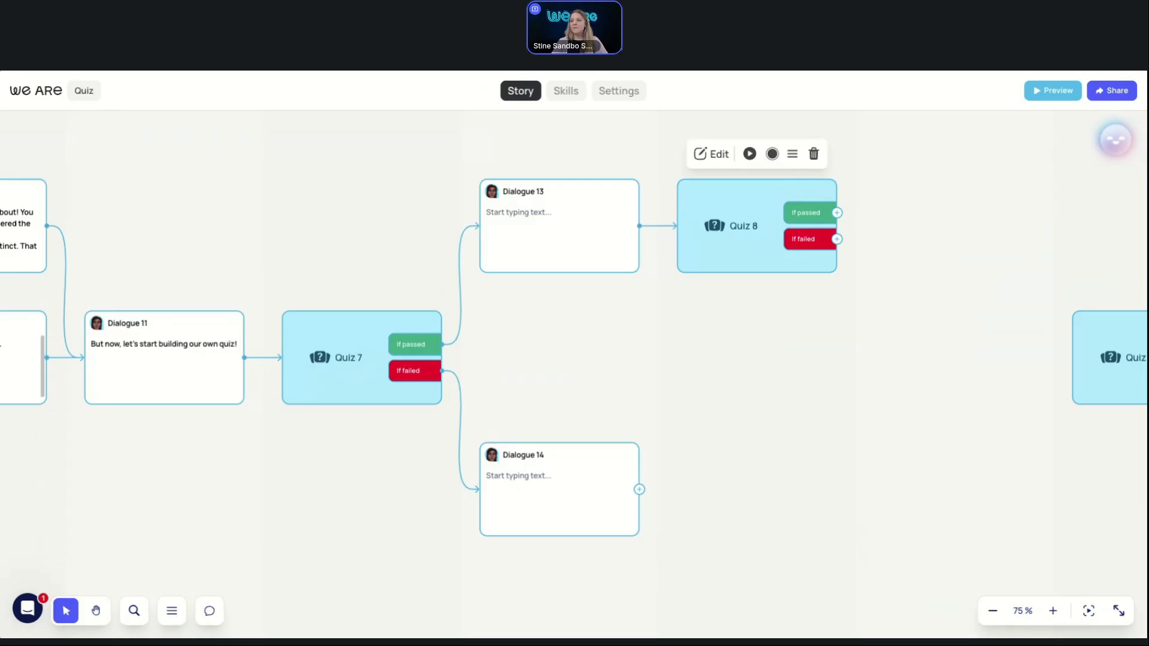
# Switch to the story "The green quiz!" and start its preview from the opening dialogue about fruits and vegetables
pyautogui.moveTo(699, 380); pyautogui.dragTo(720, 370)
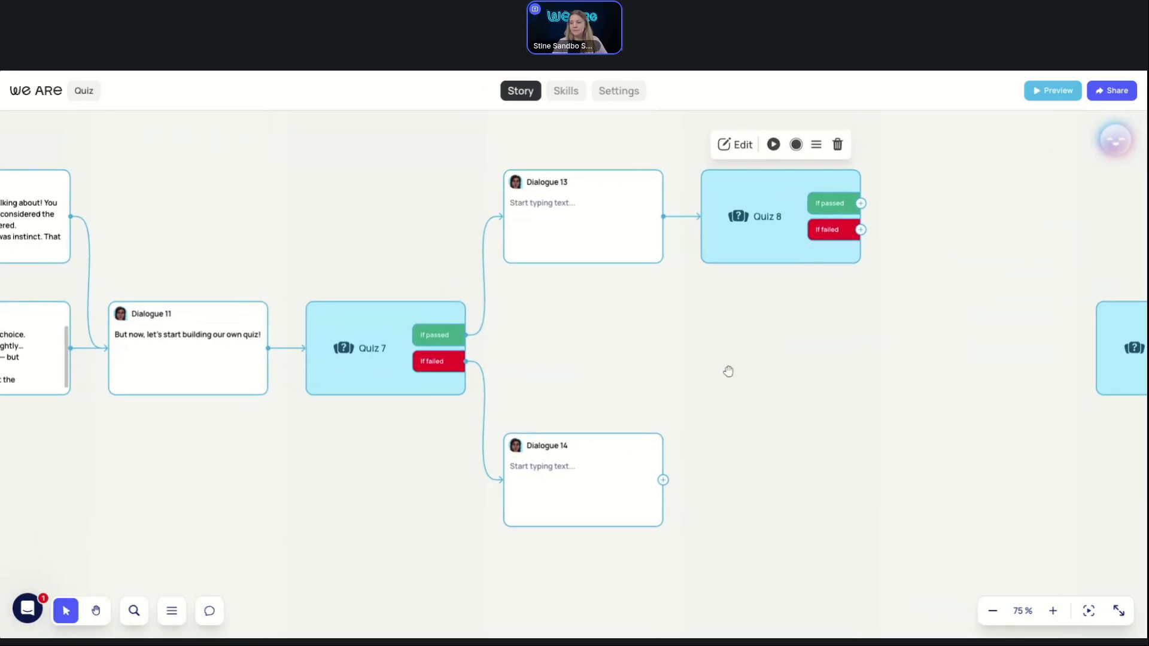
pyautogui.hscroll(3, 729, 372)
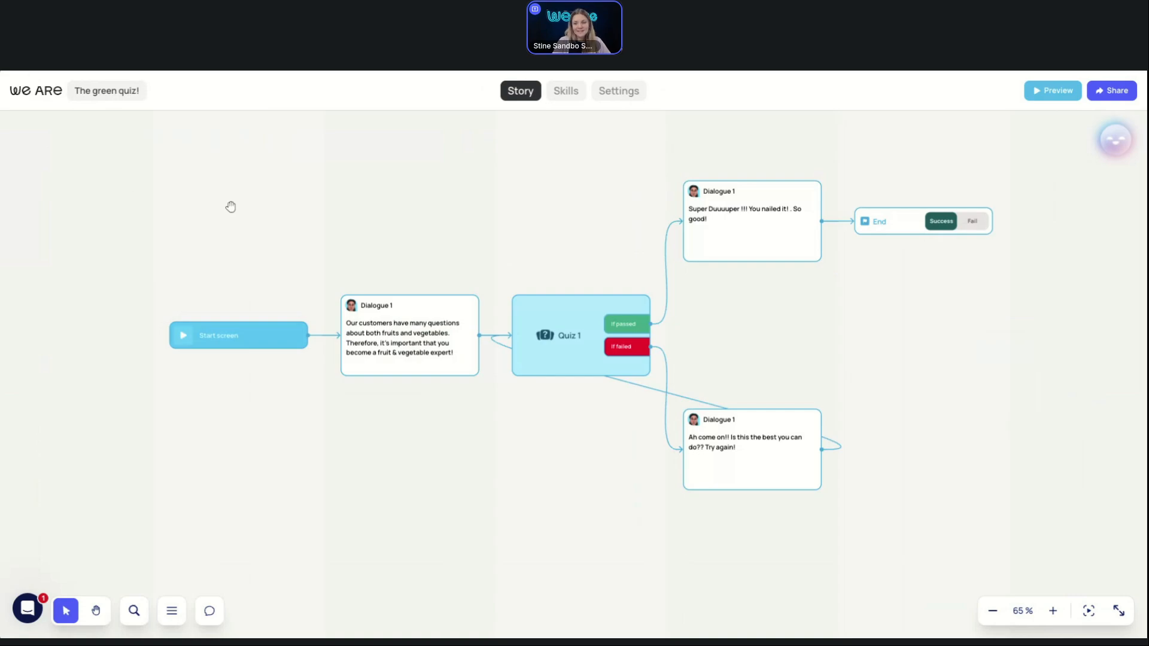
pyautogui.hscroll(3, 354, 213)
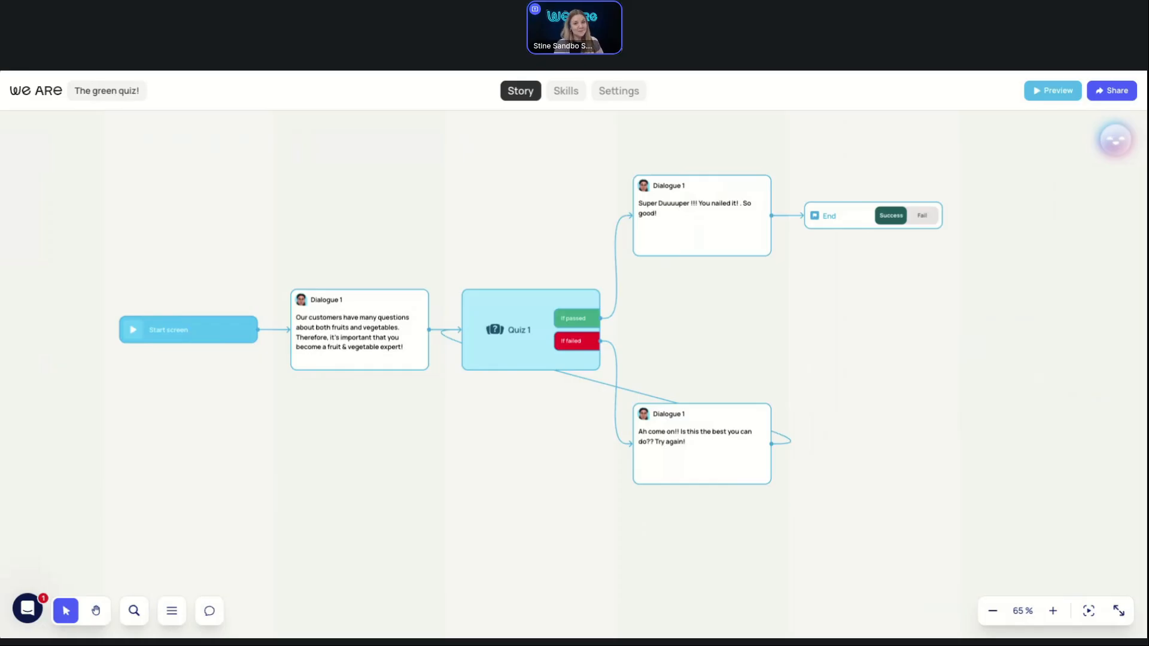
pyautogui.click(354, 303)
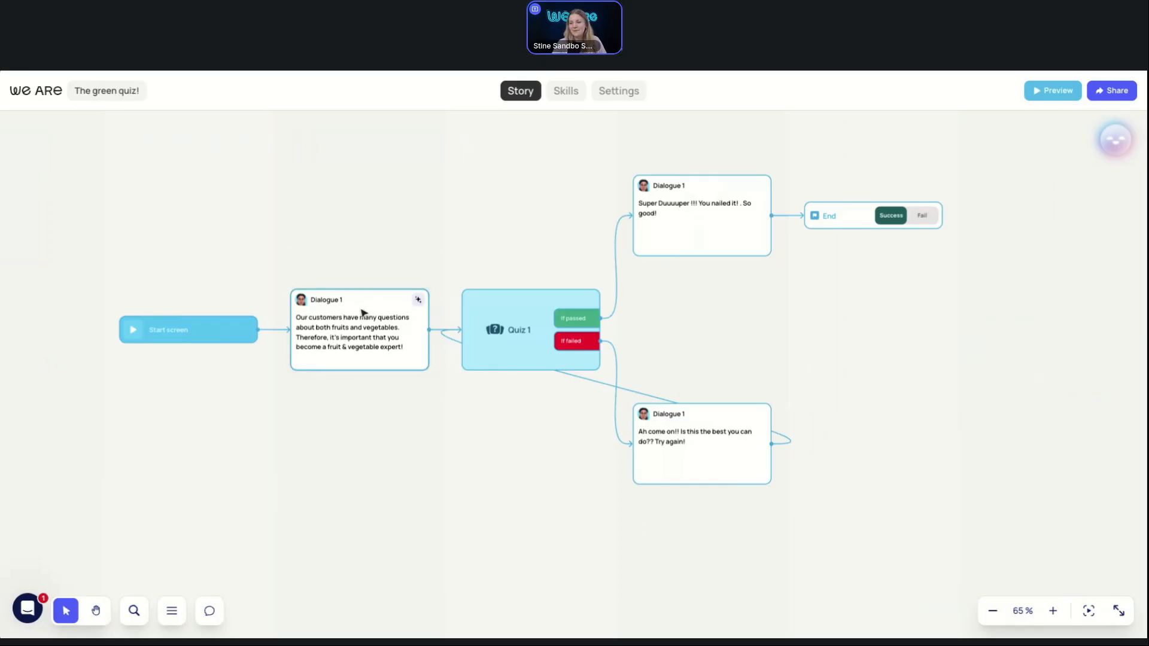
pyautogui.click(376, 262)
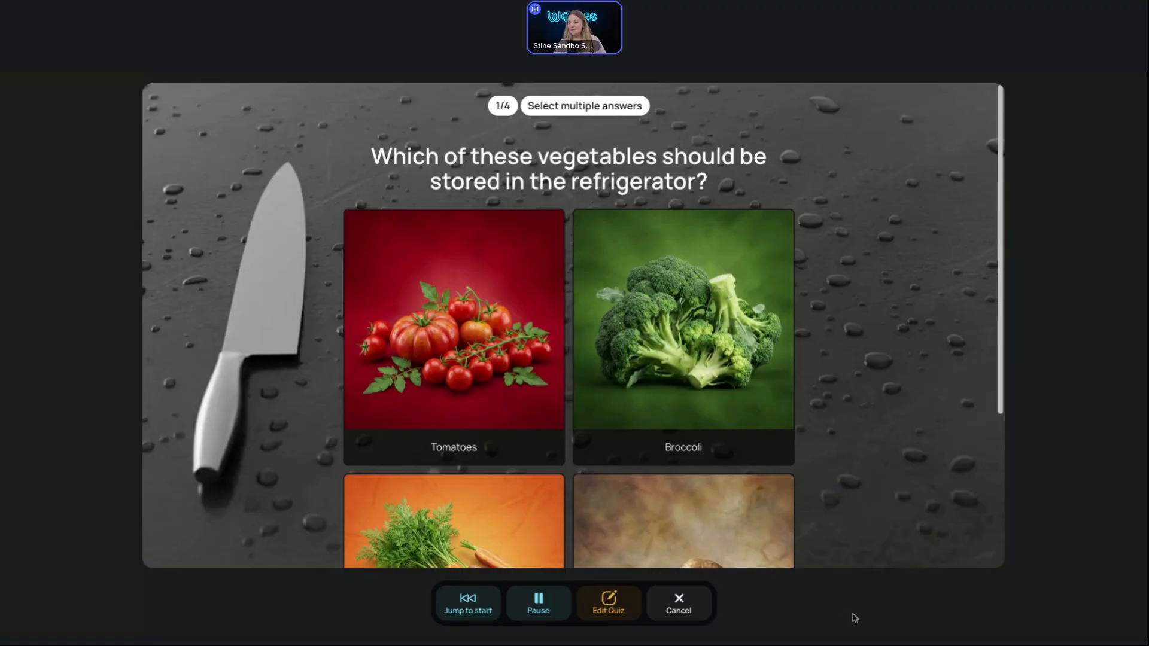
# Look through the image answers for the refrigerator question, submit Broccoli and Carrots, and continue to the next question
pyautogui.scroll(-2, 812, 442)
pyautogui.scroll(1, 811, 447)
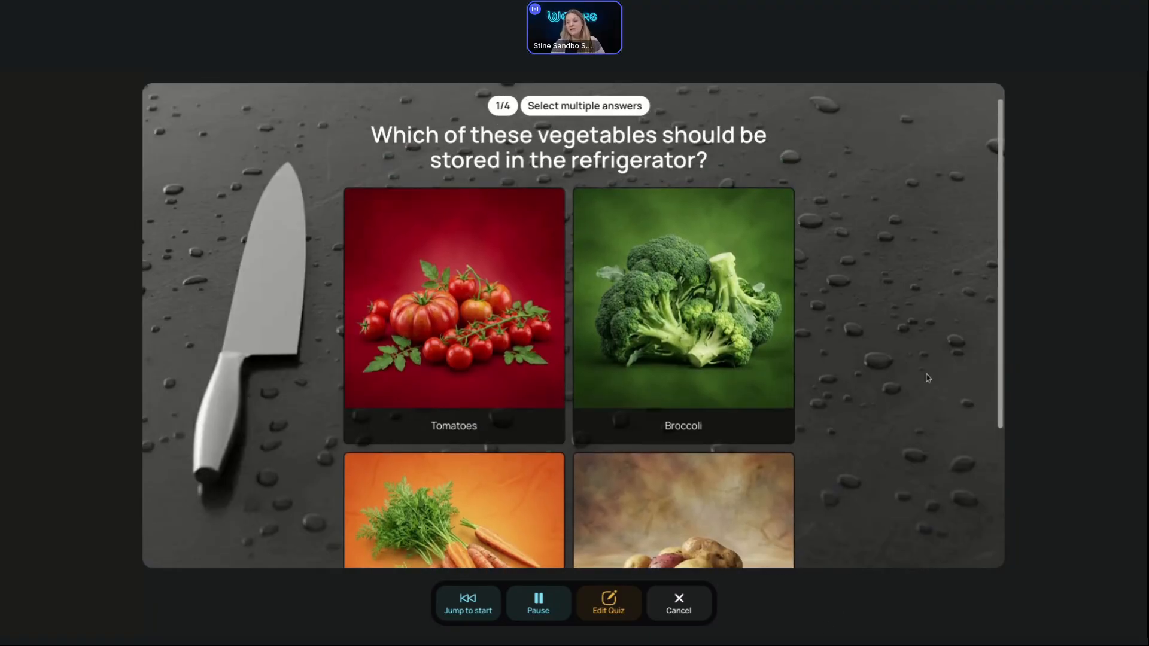
pyautogui.scroll(-3, 713, 419)
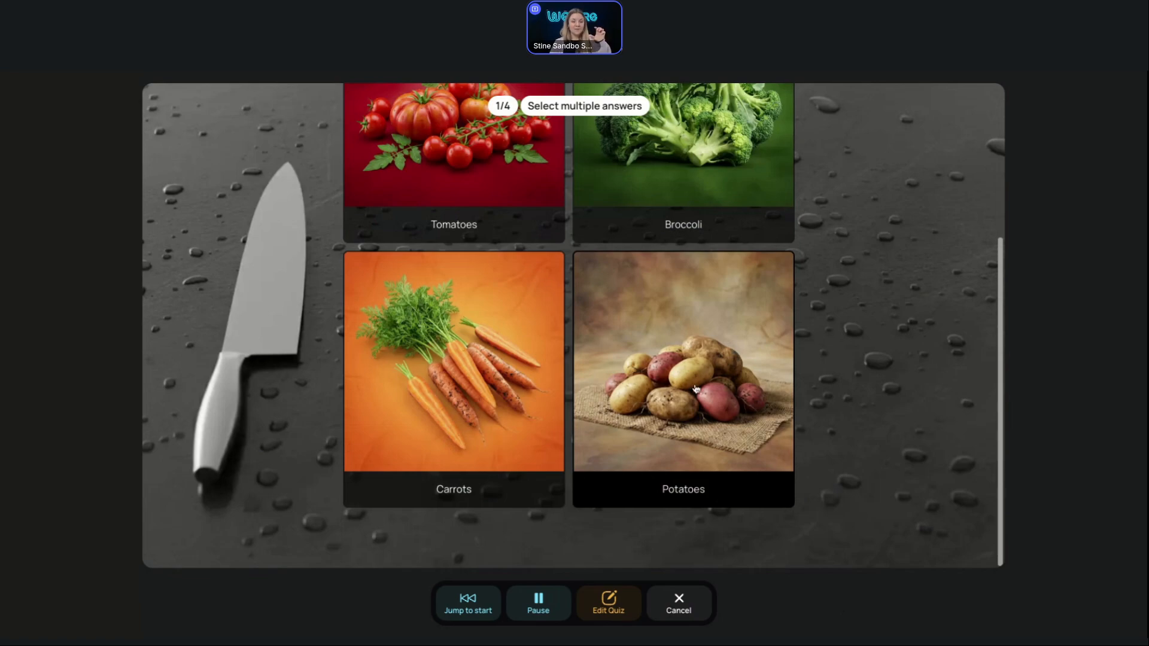
pyautogui.scroll(3, 697, 396)
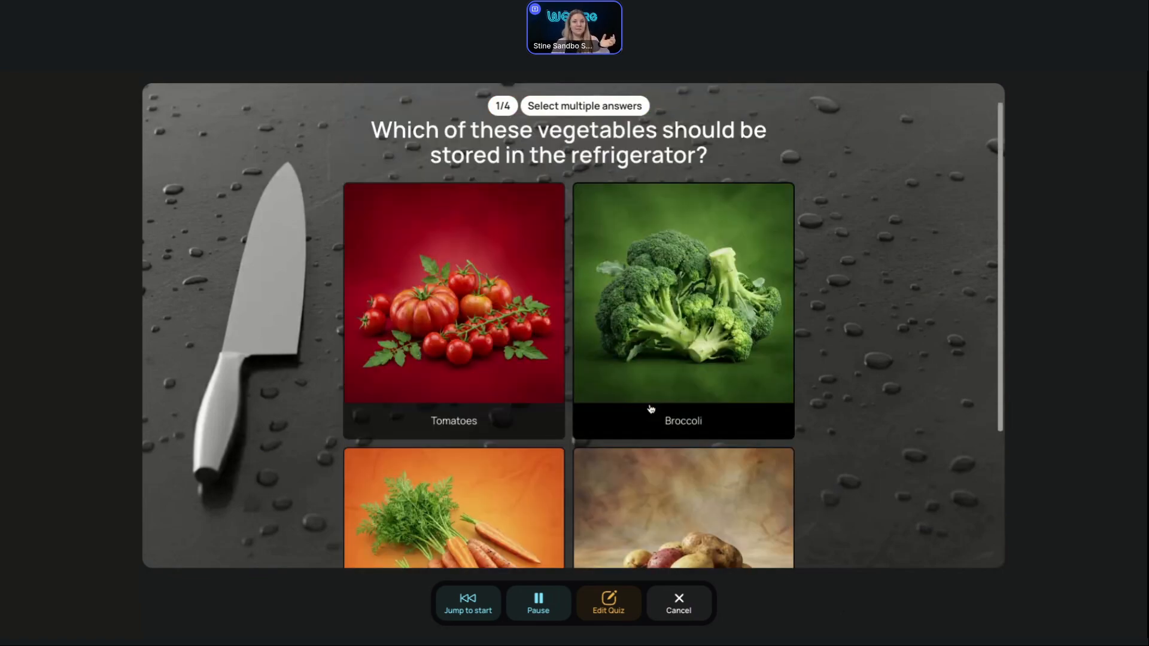
pyautogui.scroll(1, 652, 409)
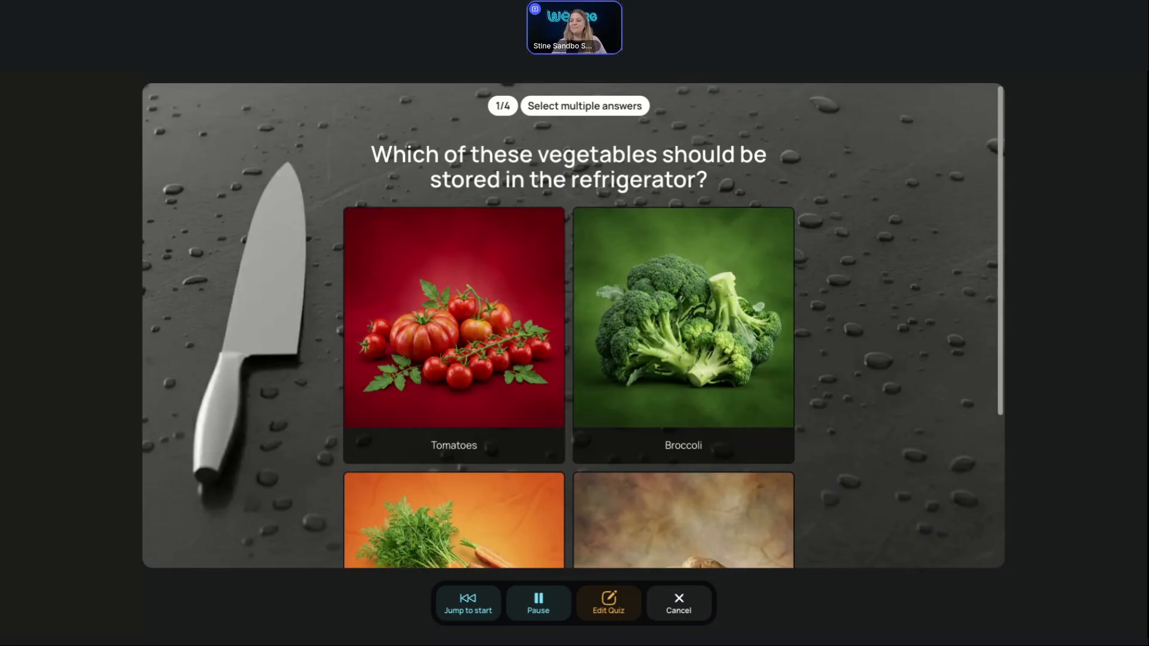
pyautogui.scroll(-2, 826, 306)
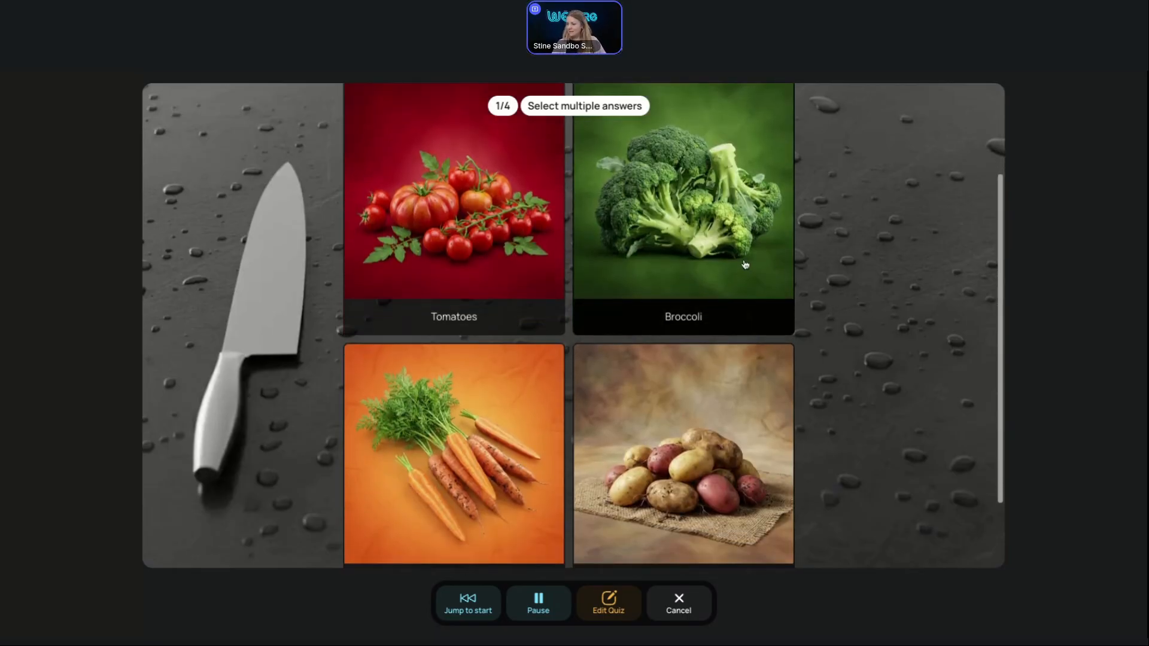
pyautogui.click(745, 264)
pyautogui.scroll(-2, 659, 336)
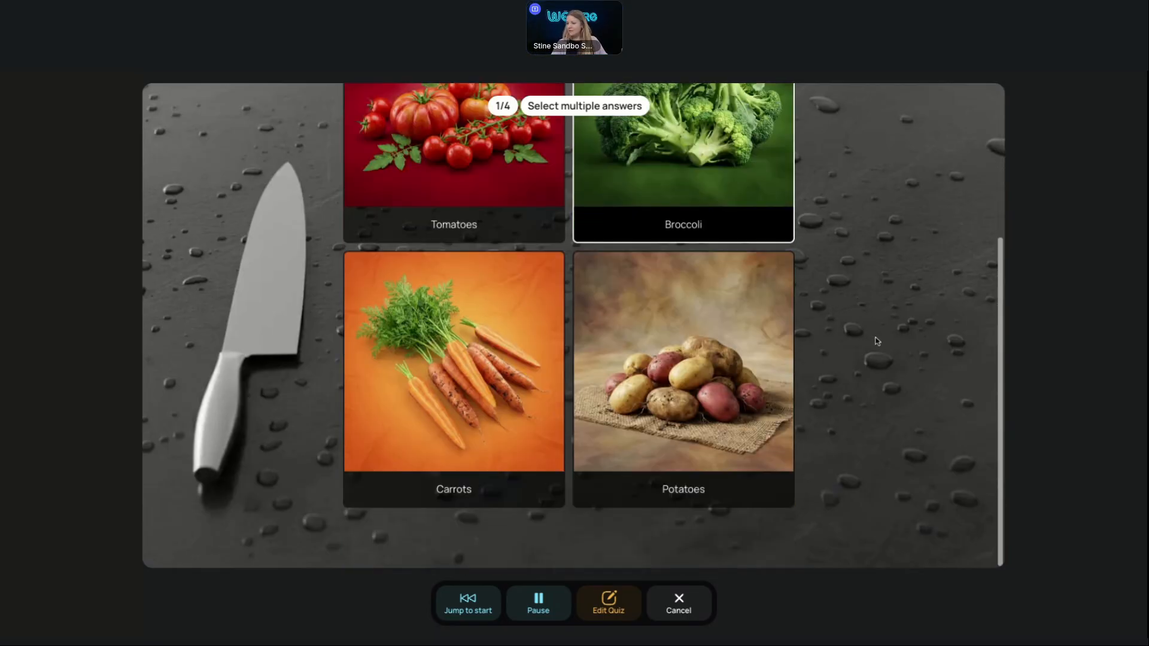
pyautogui.click(489, 388)
pyautogui.click(575, 533)
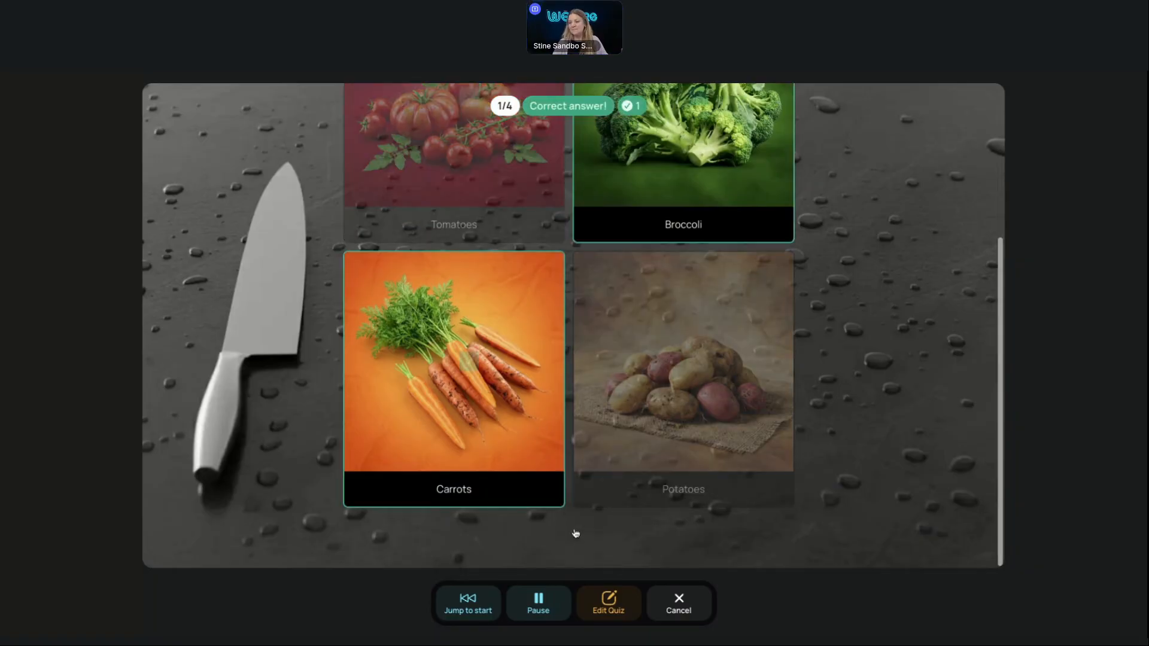
pyautogui.scroll(1, 850, 453)
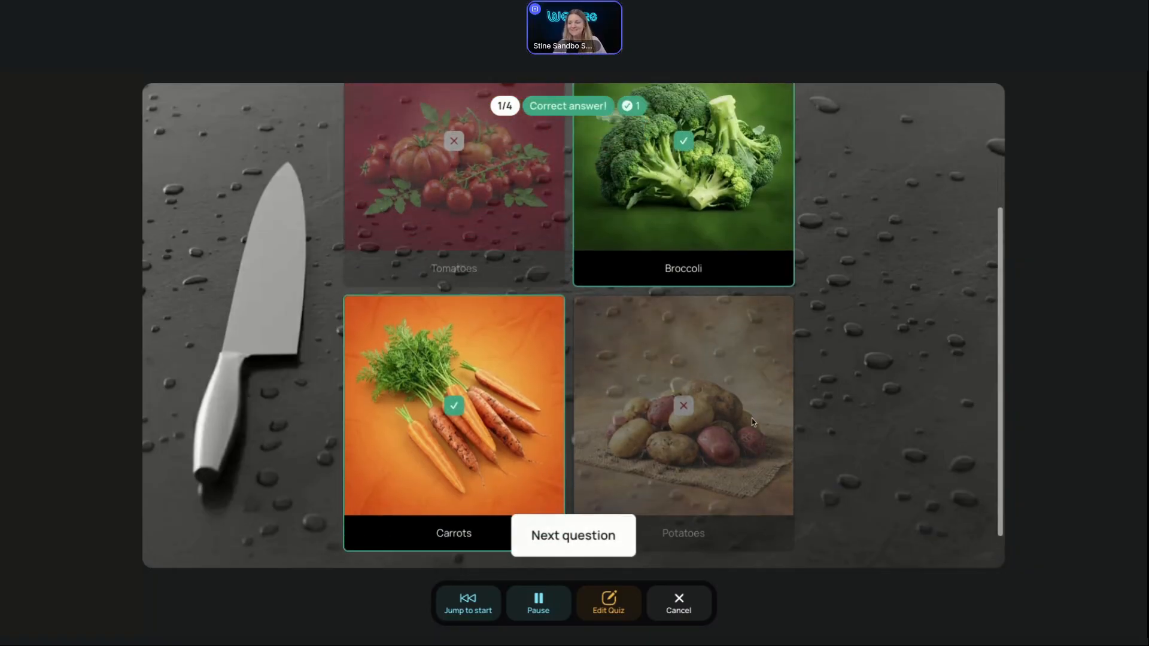
pyautogui.click(573, 535)
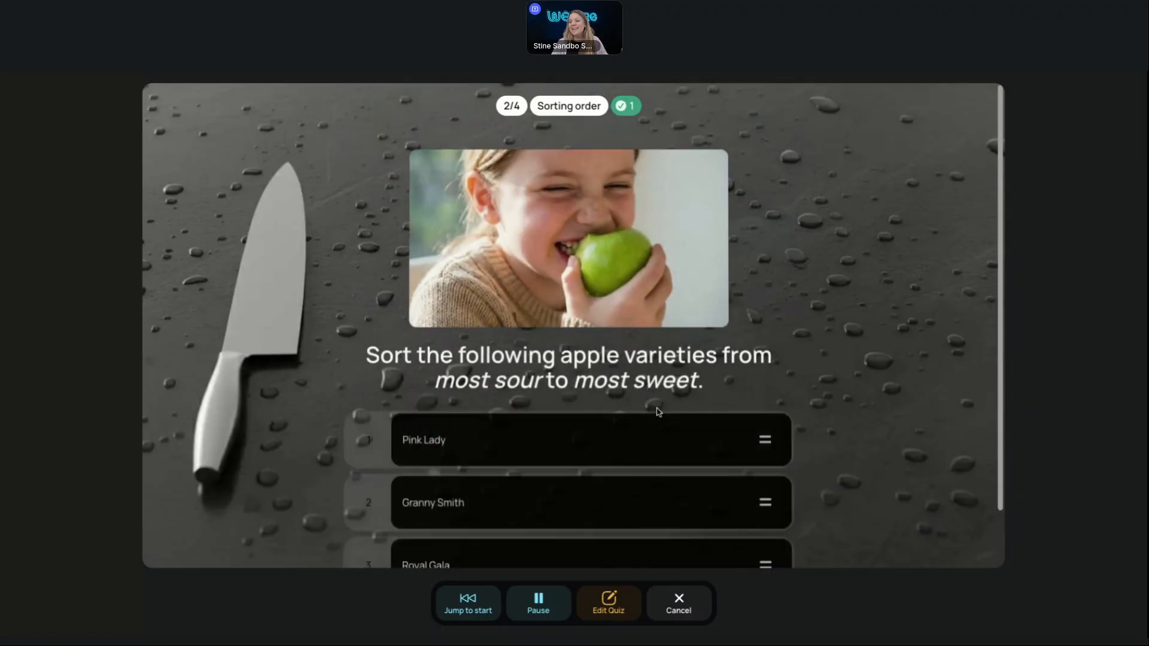
# Sort the apple varieties as Granny Smith, Pink Lady, Royal Gala, submit the order, and continue to the next question
pyautogui.scroll(-2, 658, 412)
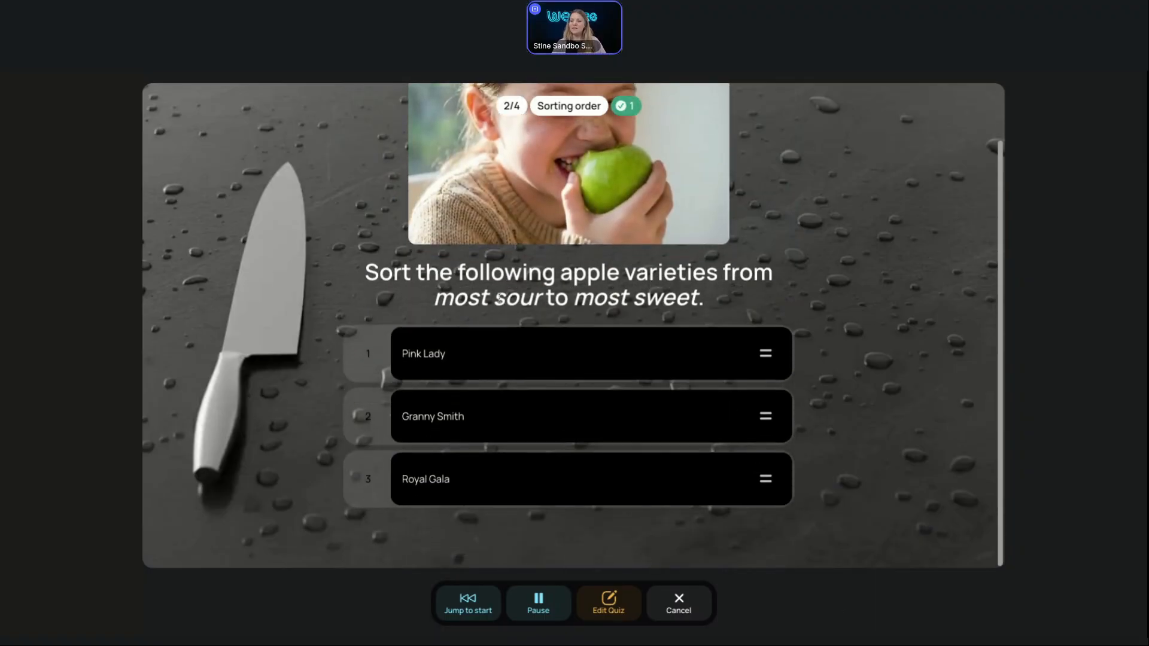
pyautogui.moveTo(765, 416); pyautogui.dragTo(763, 360)
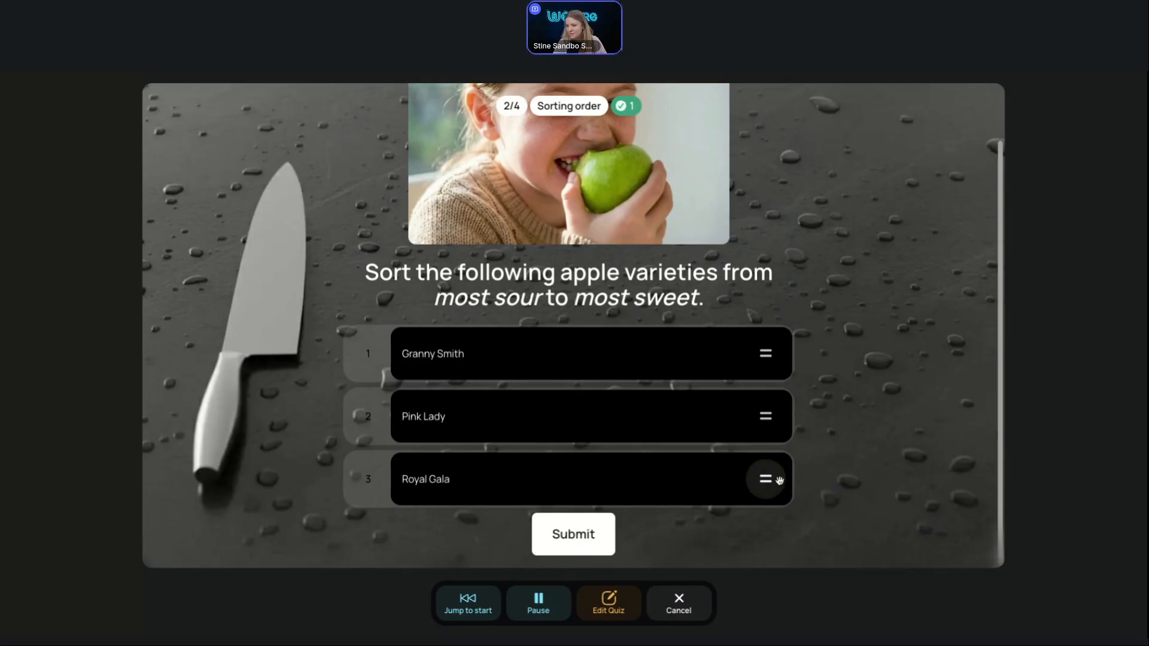
pyautogui.click(573, 535)
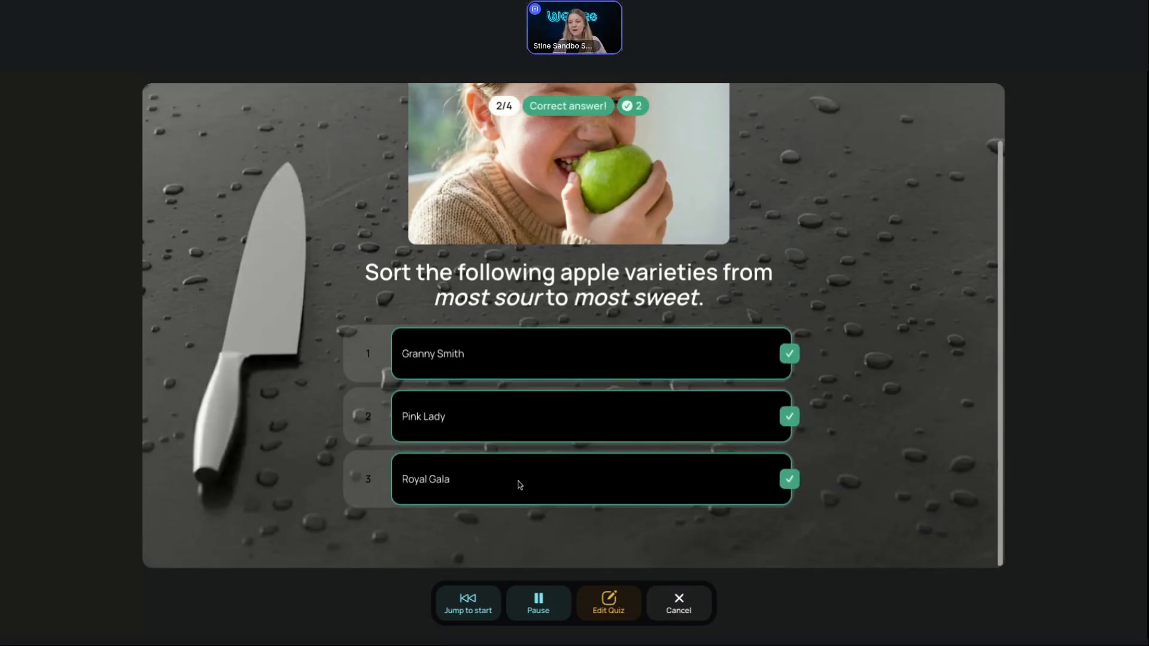
pyautogui.click(570, 541)
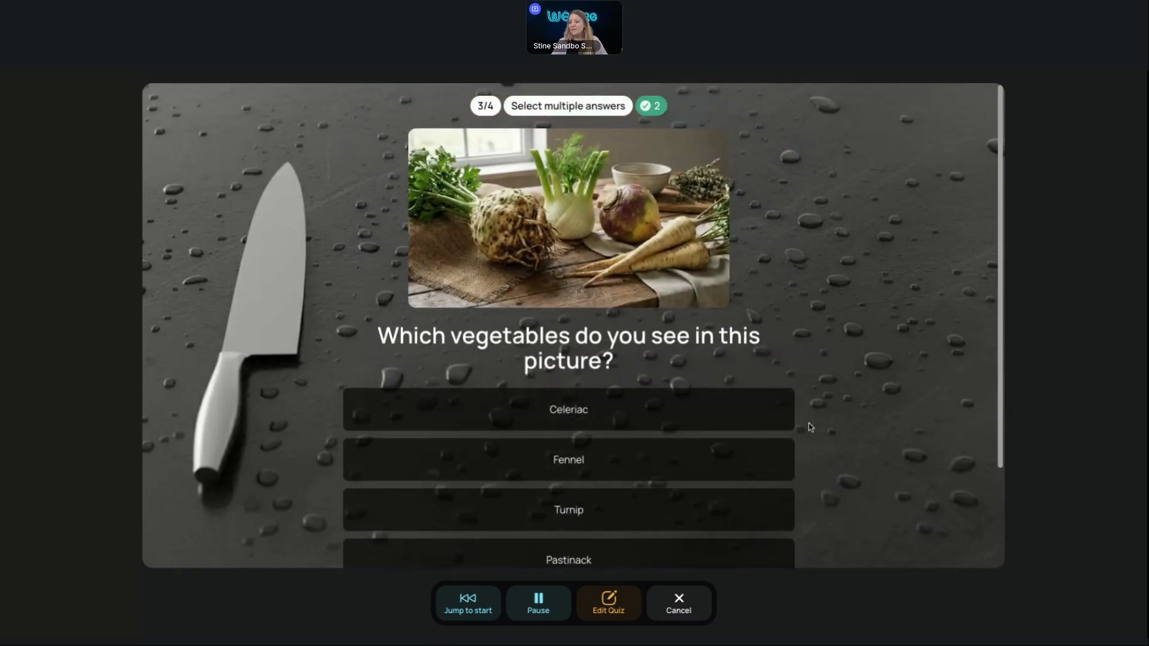
# Answer the question about vegetables in the picture with Carrot and Celeriac, submit, and continue to the next question
pyautogui.scroll(-2, 656, 372)
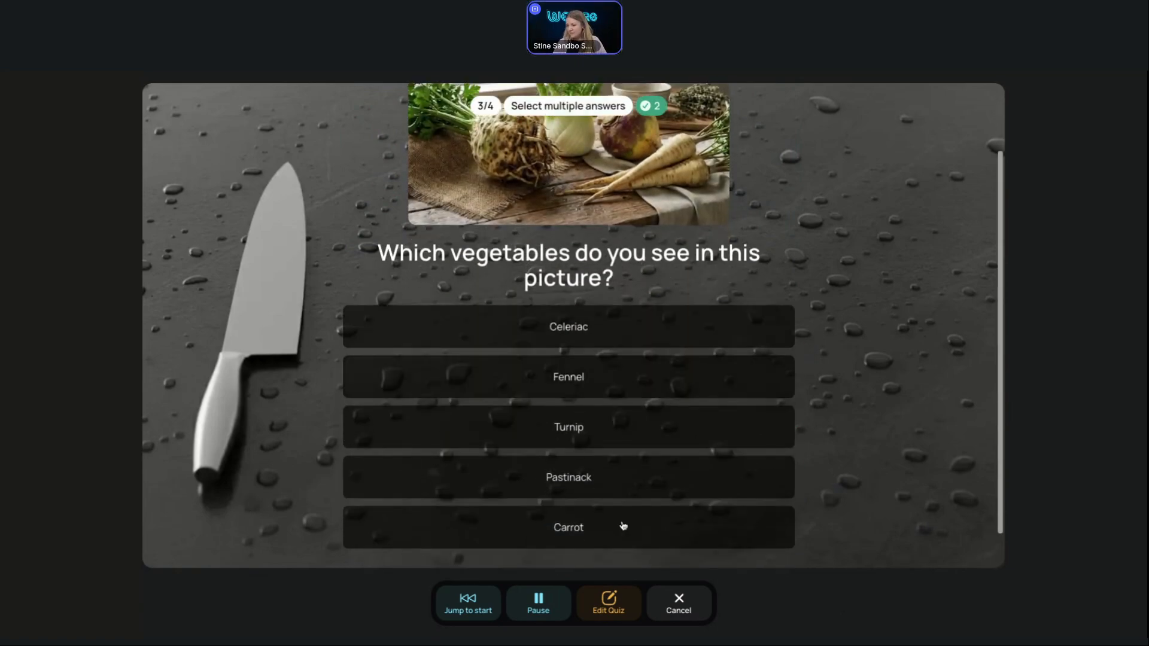
pyautogui.click(605, 536)
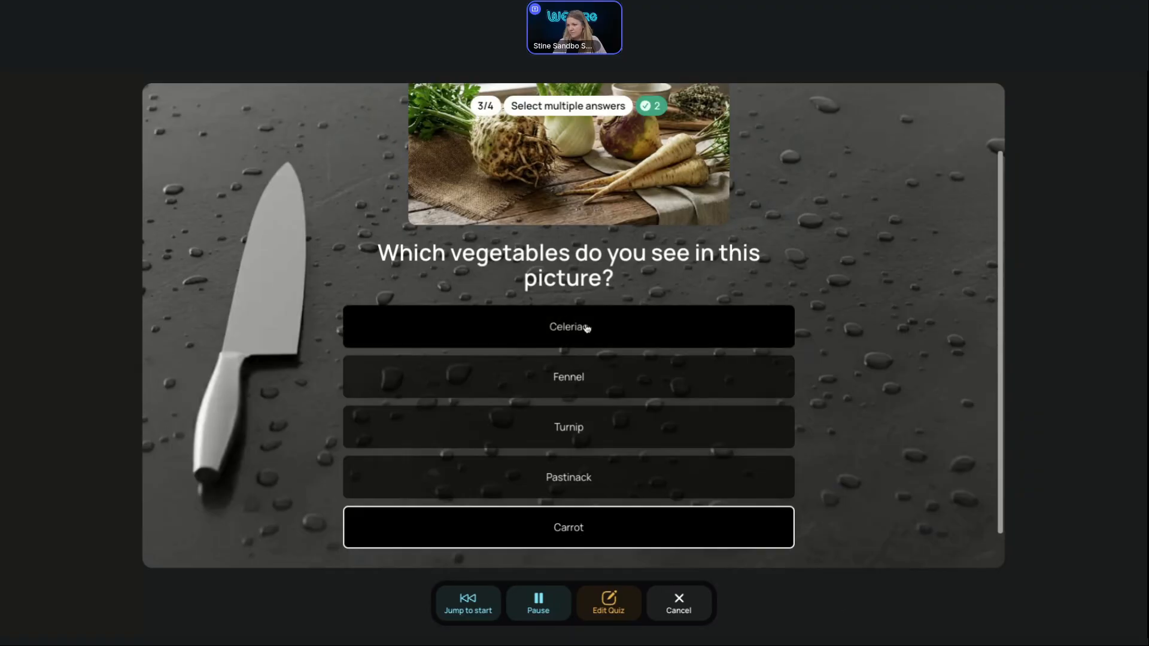
pyautogui.click(586, 328)
pyautogui.click(573, 531)
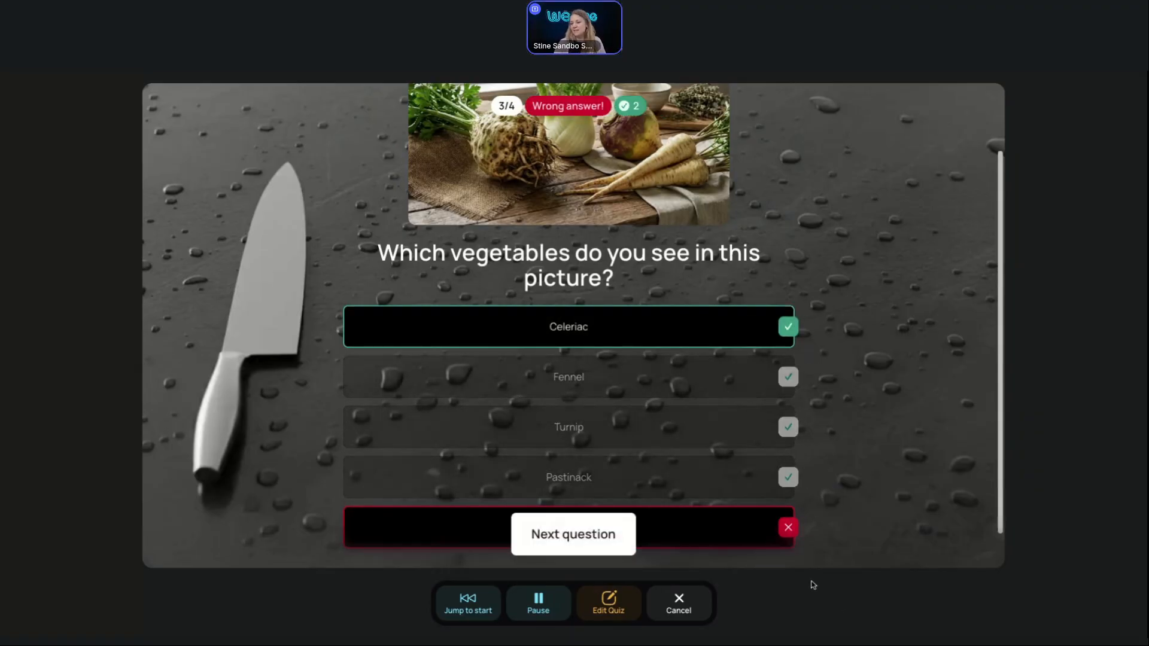
pyautogui.click(576, 542)
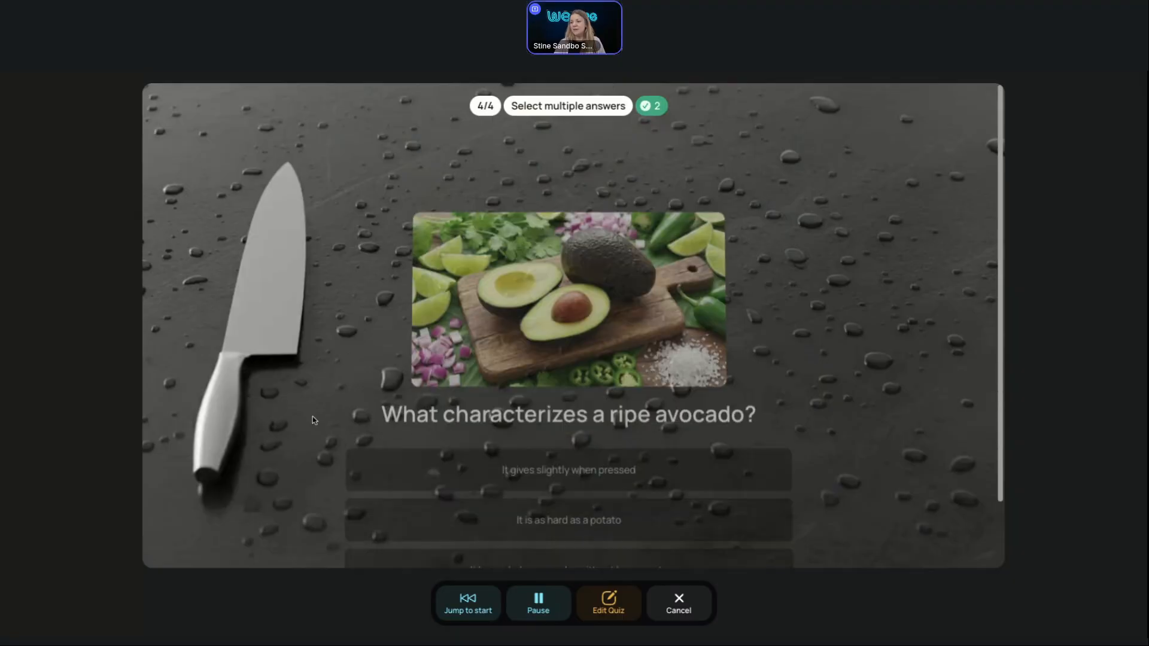
# Submit "It is as hard as a potato" and "It smells sweet" for the avocado question, continue, and exit the preview
pyautogui.scroll(-2, 395, 402)
pyautogui.scroll(-1, 467, 383)
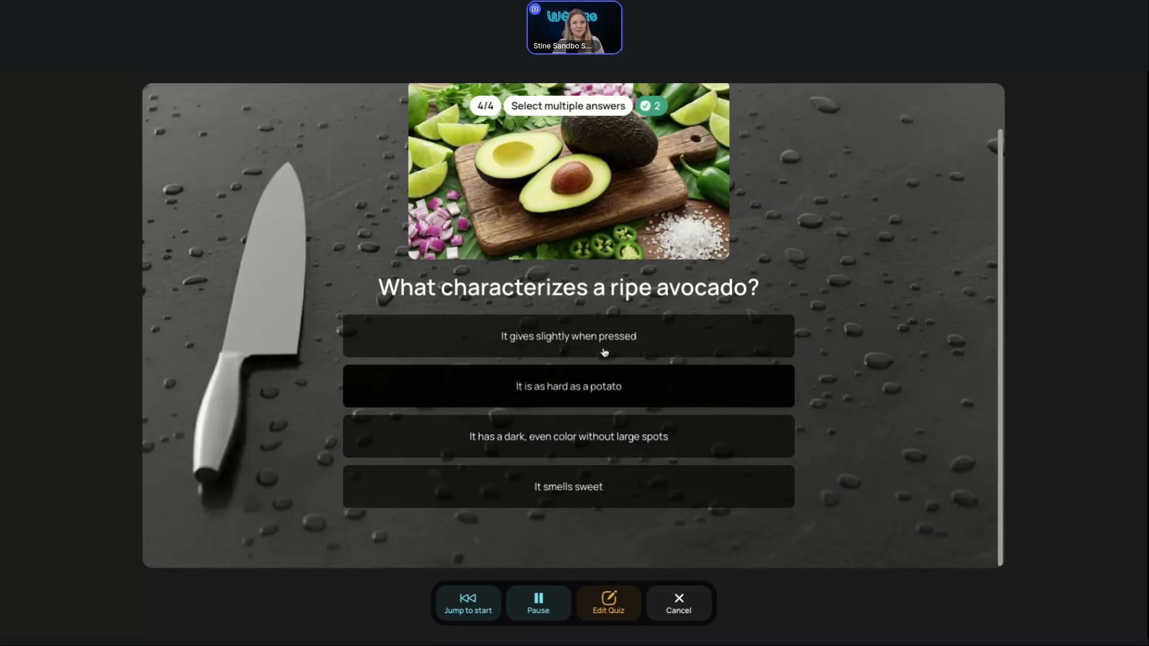
pyautogui.click(681, 387)
pyautogui.click(636, 495)
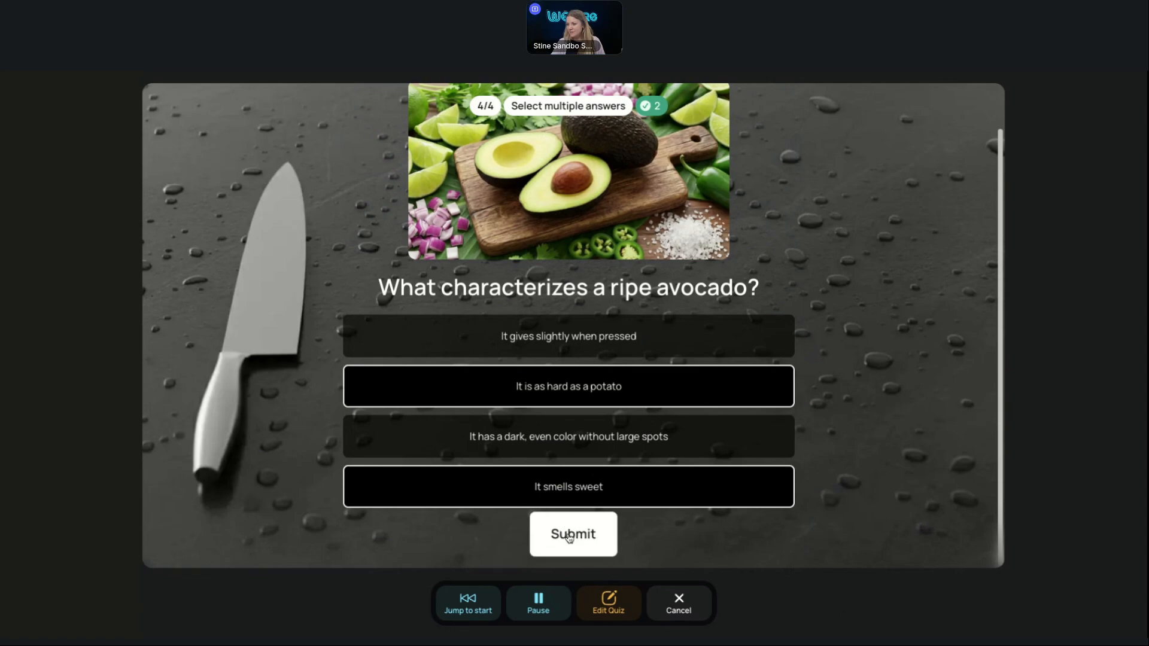
pyautogui.click(576, 544)
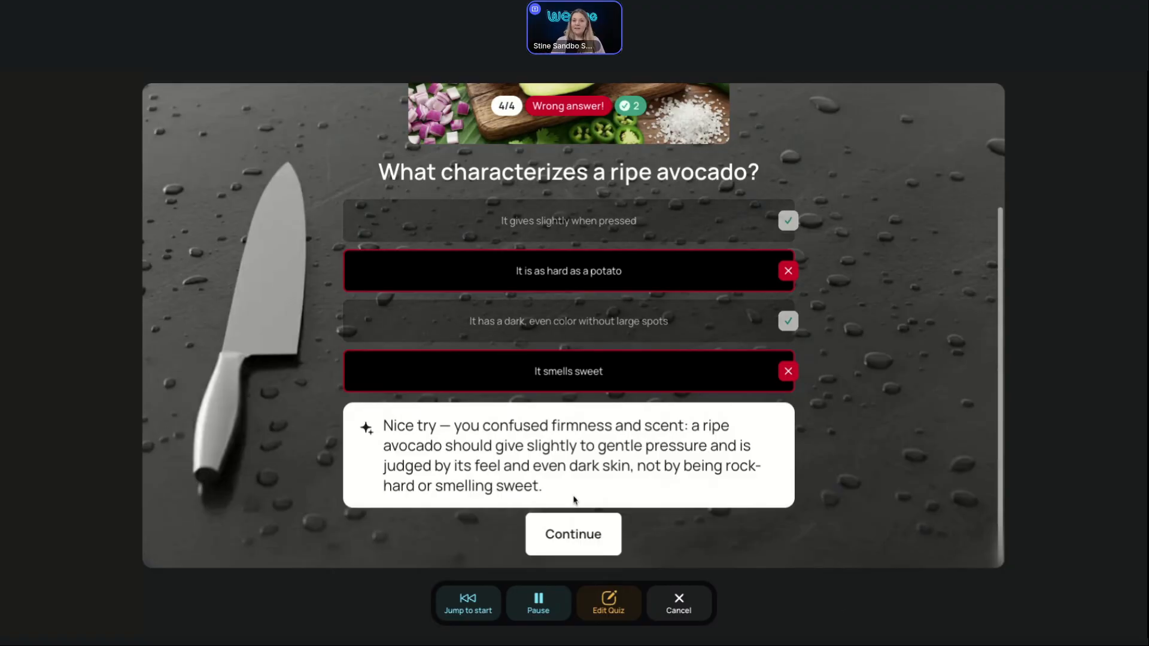
pyautogui.click(574, 535)
pyautogui.click(679, 601)
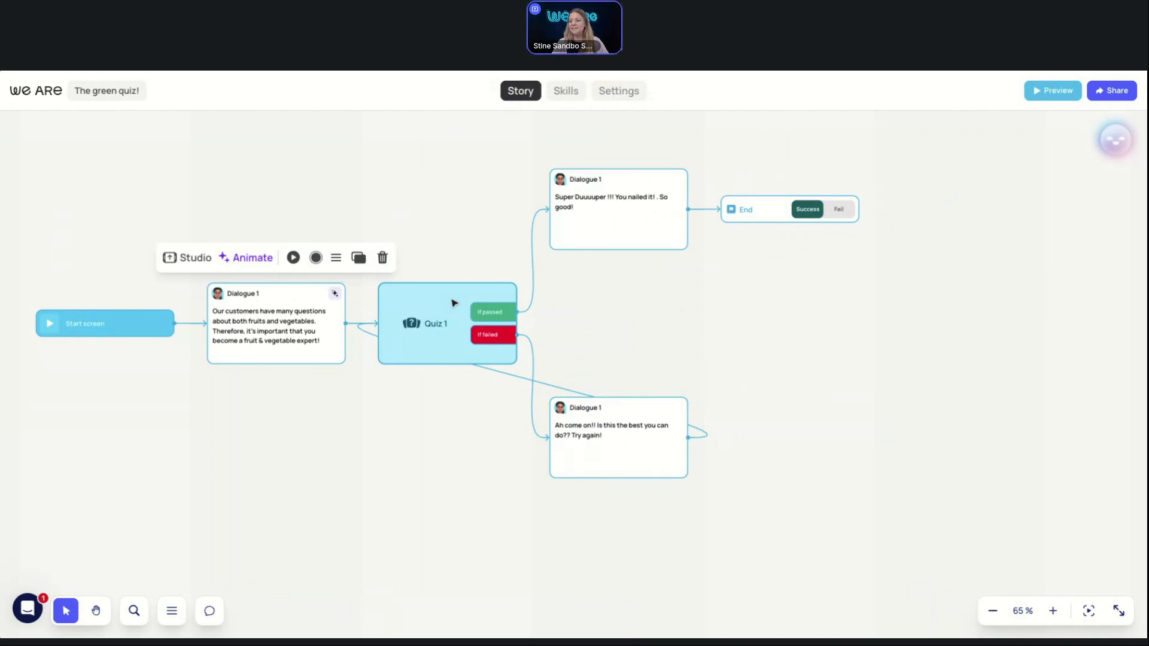
# Open Quiz 1 for editing, review the avocado question's answer choices, and view the quiz's setup
pyautogui.click(454, 304)
pyautogui.click(396, 257)
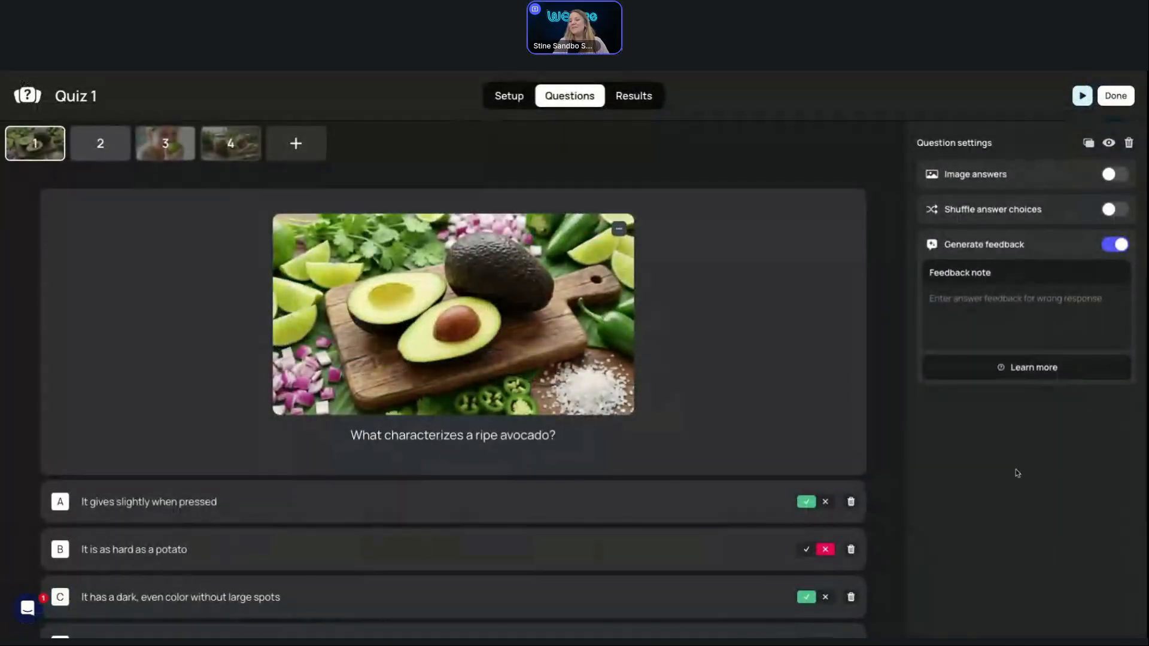
pyautogui.scroll(-3, 493, 385)
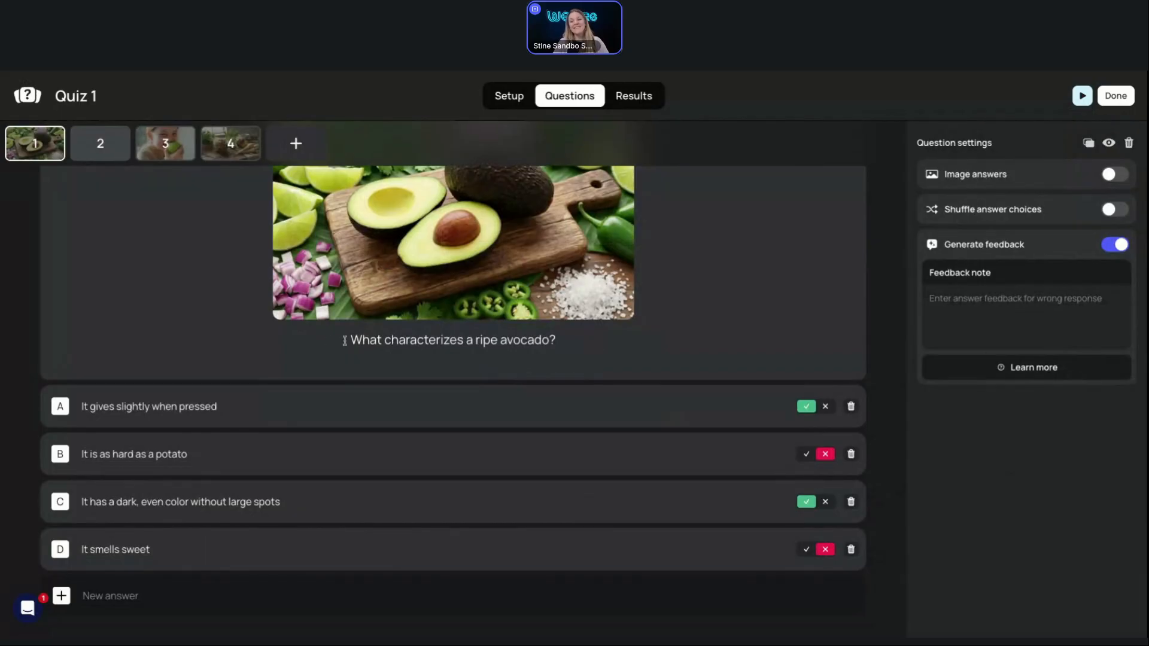
pyautogui.scroll(3, 404, 377)
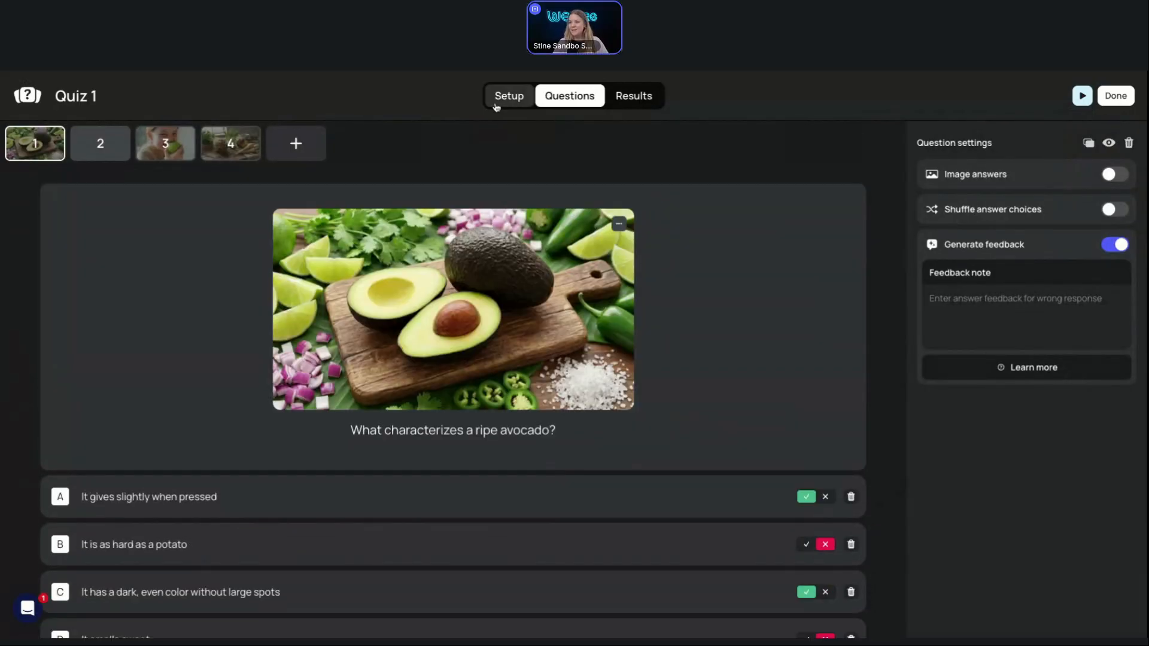
pyautogui.click(497, 106)
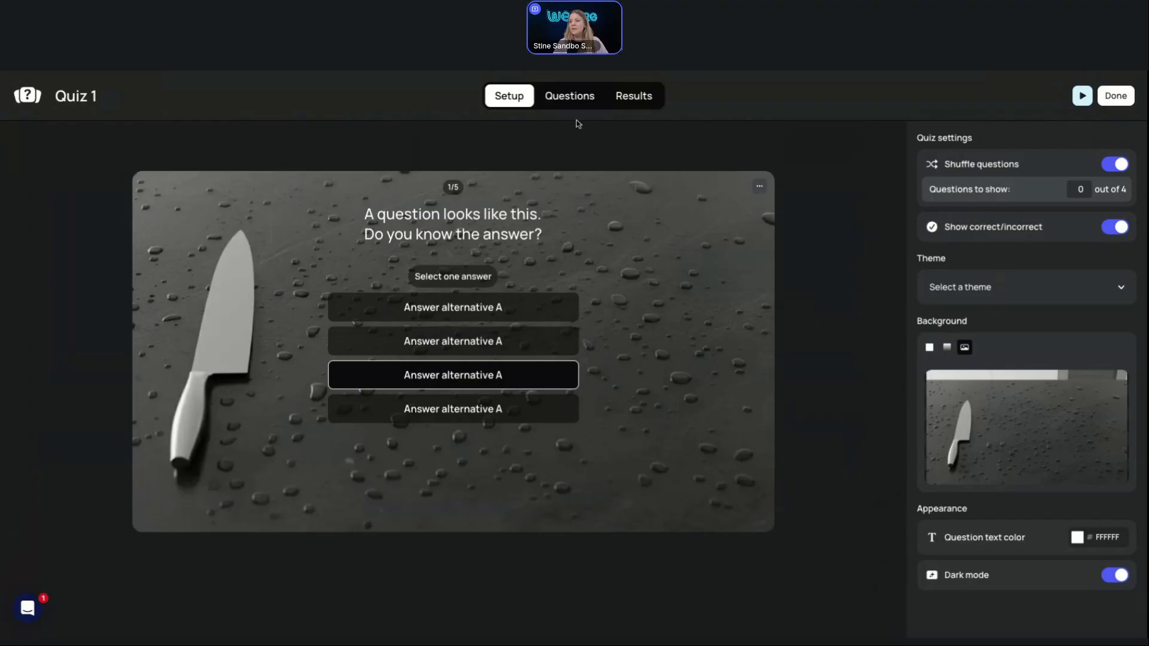
# Return to the avocado question, examine its Generate feedback settings and feedback note, and close the quiz editor
pyautogui.click(572, 97)
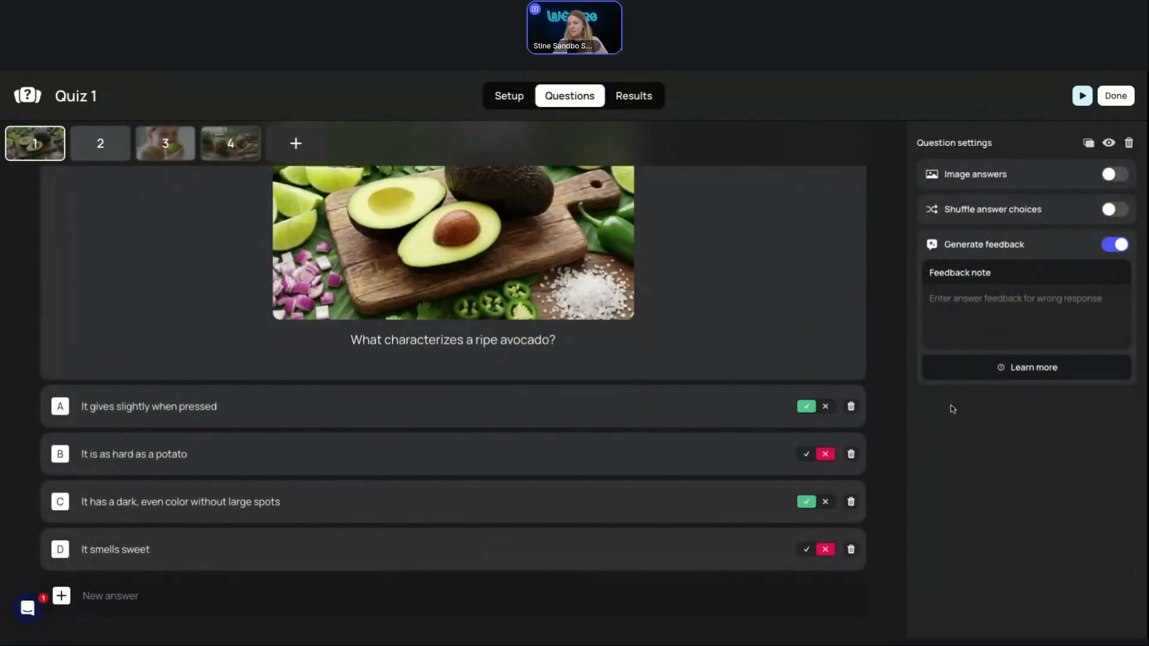
pyautogui.scroll(1, 444, 416)
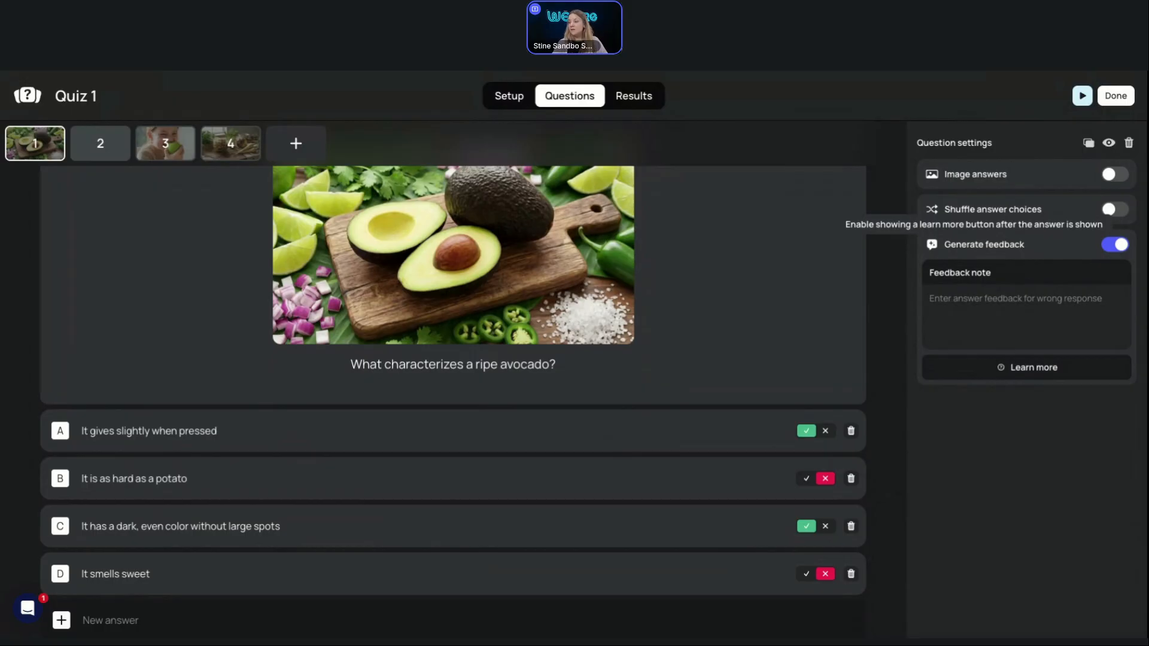
pyautogui.click(1000, 306)
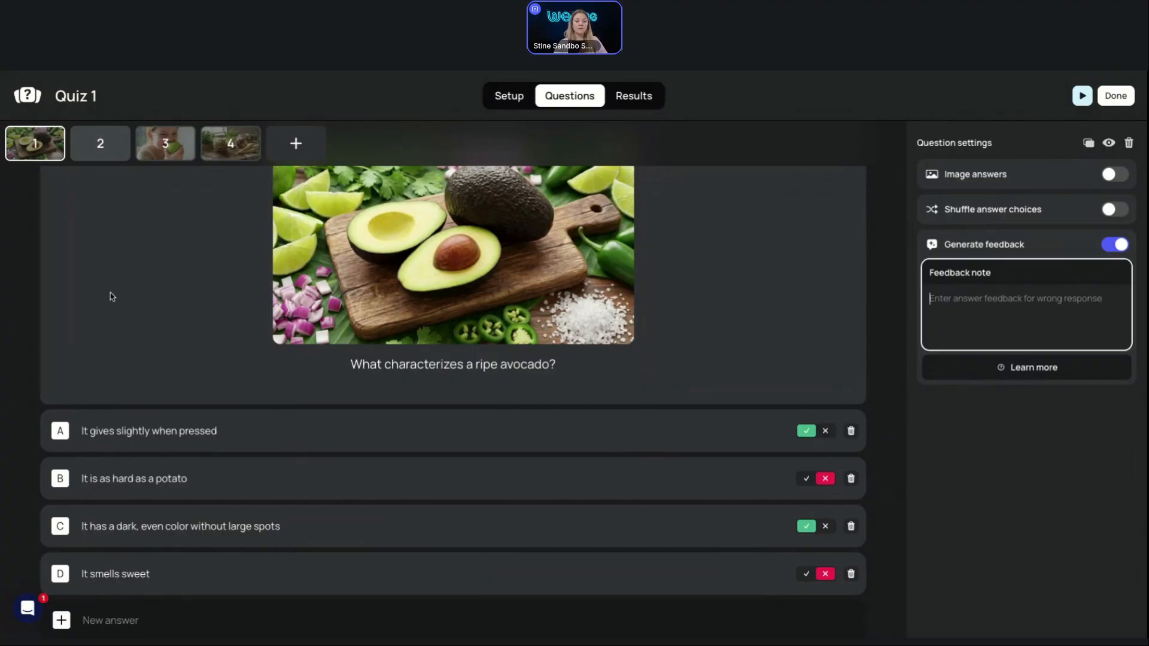
pyautogui.click(58, 72)
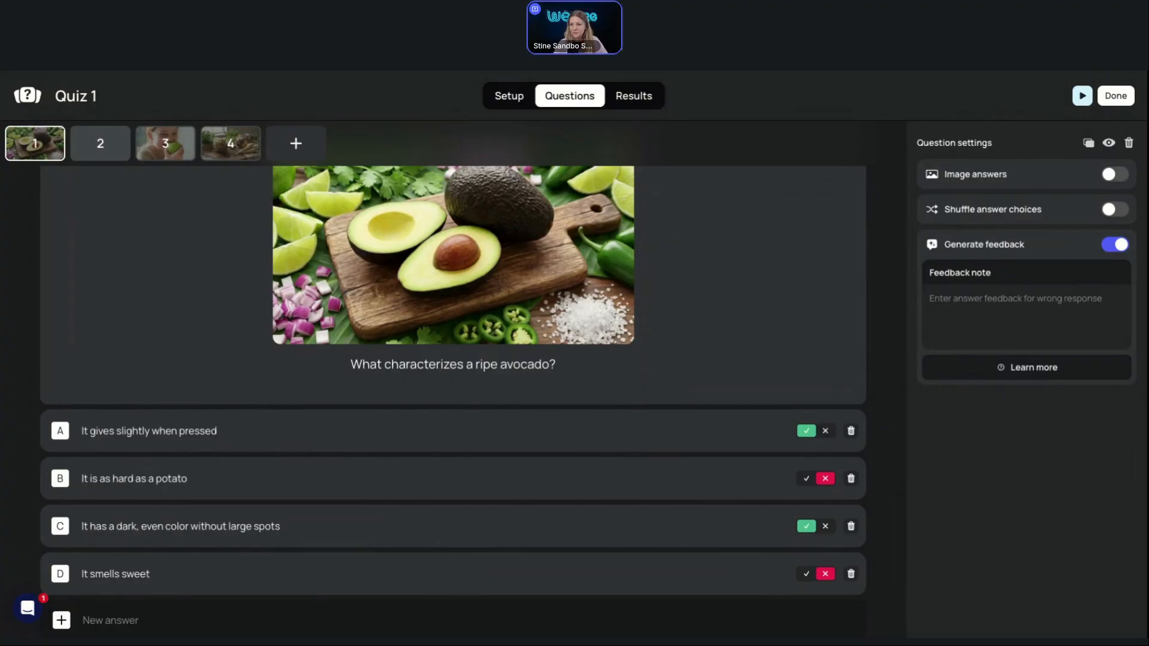
pyautogui.press('Escape')
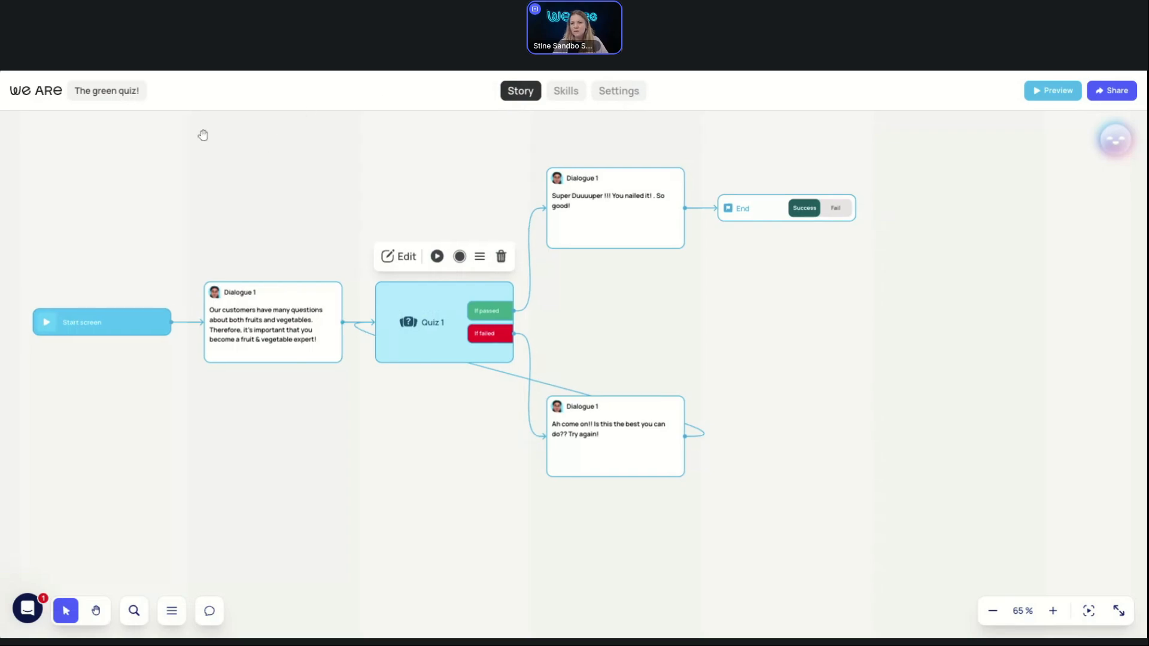
# Leave the green quiz story and open the Quiz story from the Webinars folder inside the presenter's own stories folder
pyautogui.click(37, 94)
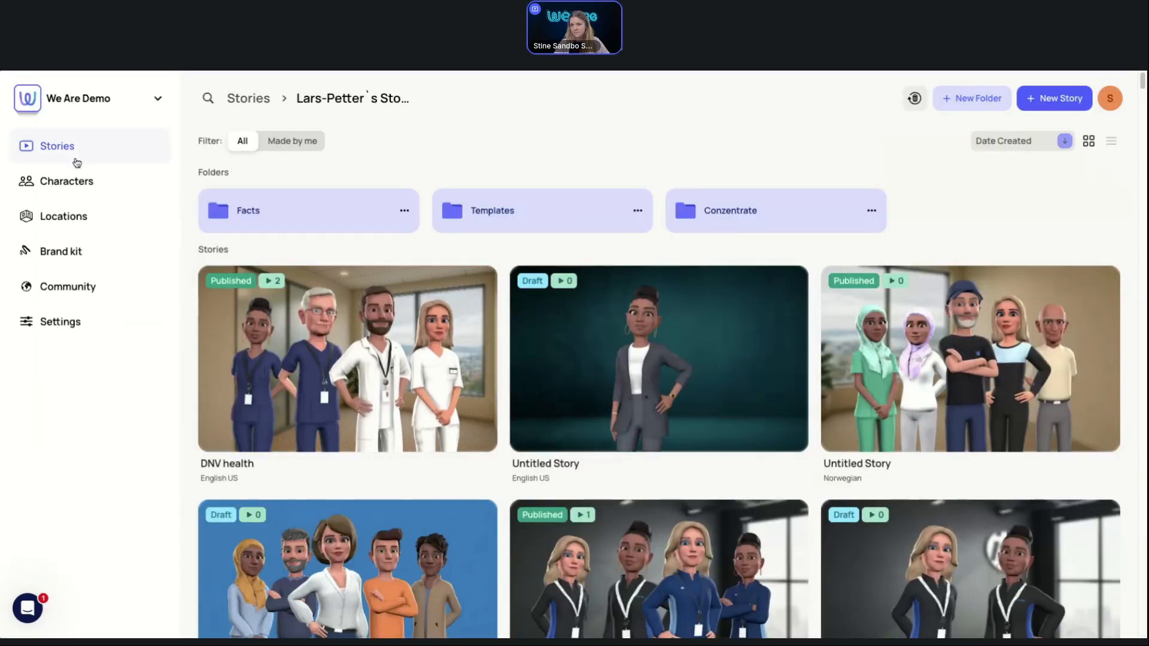
pyautogui.click(71, 155)
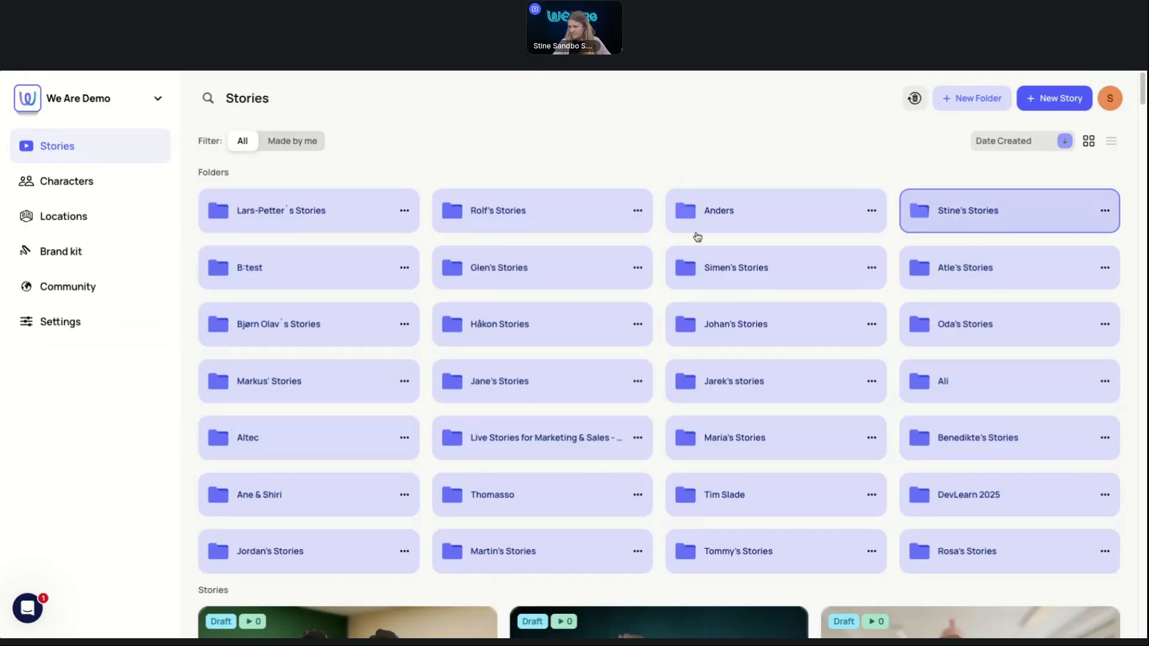
pyautogui.click(682, 210)
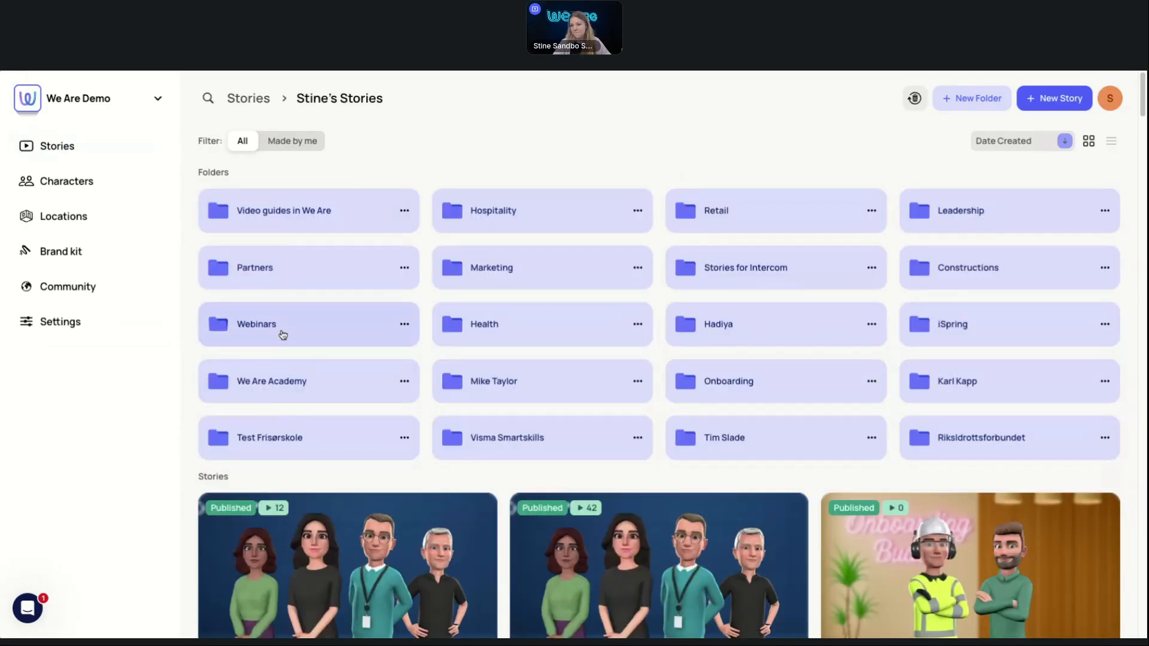
pyautogui.click(258, 306)
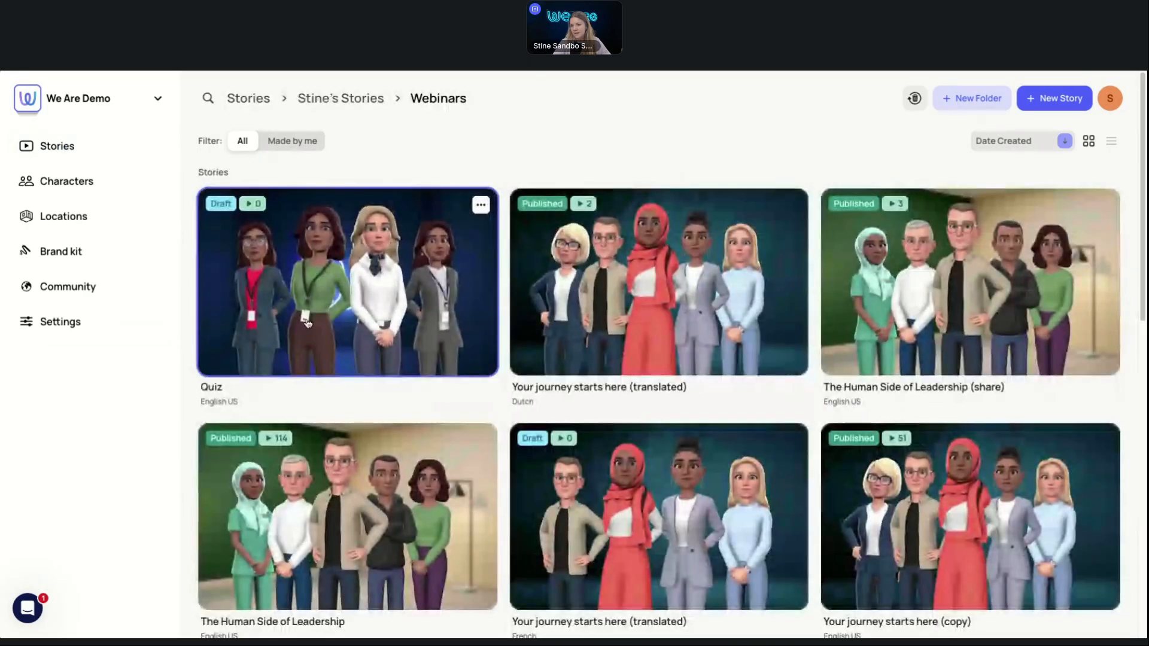
pyautogui.click(300, 325)
# Open Quiz 7 for editing and view its quiz setup
pyautogui.hscroll(-3, 337, 377)
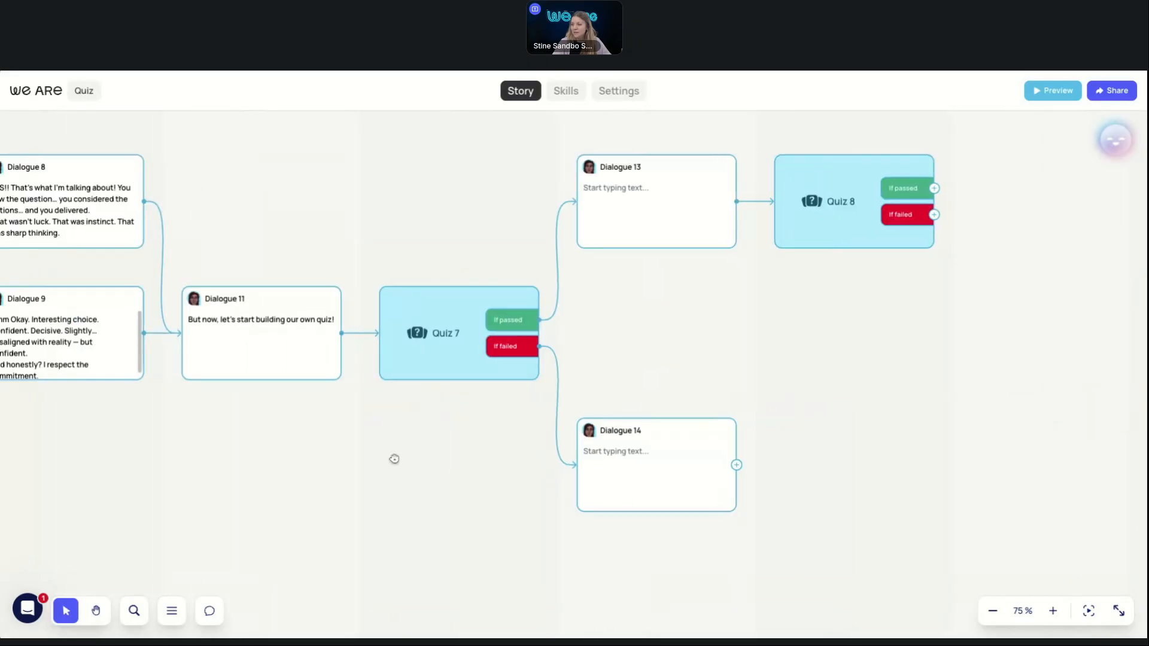
pyautogui.click(434, 380)
pyautogui.click(430, 260)
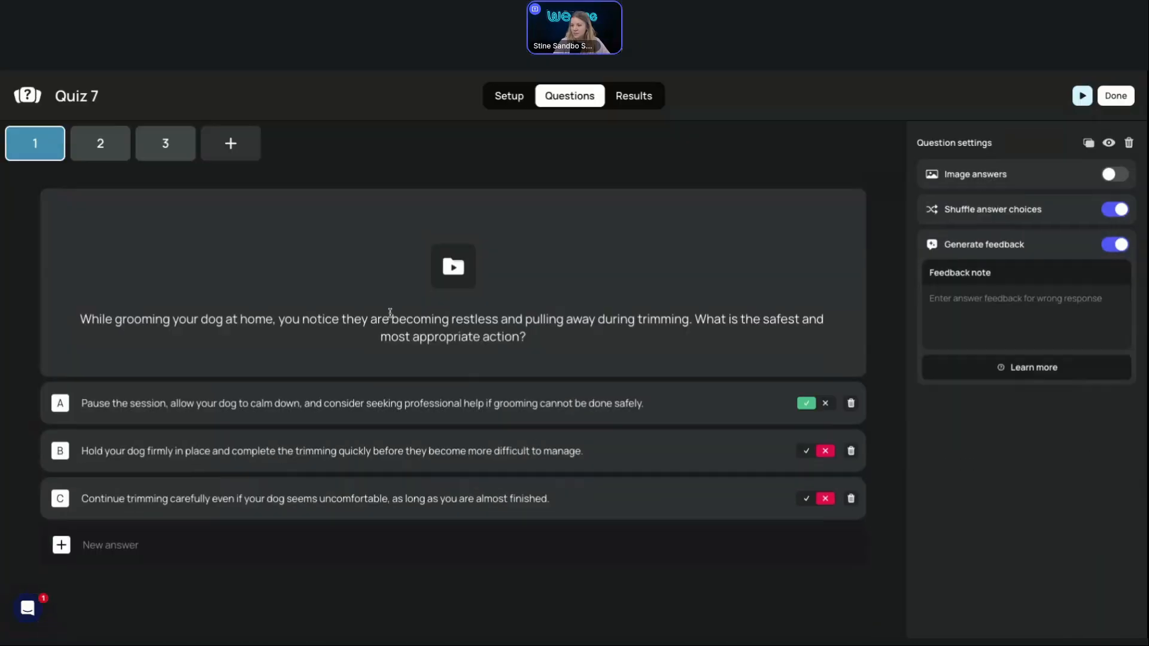
pyautogui.click(509, 97)
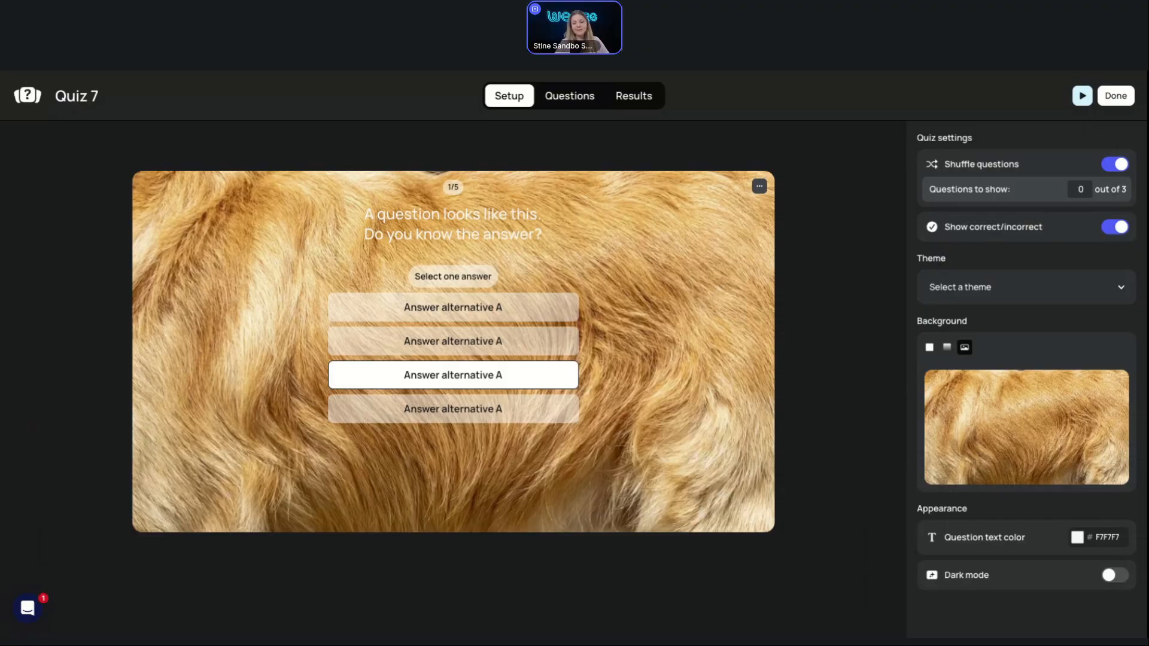
# Remove Quiz 7's background image and try a solid colour background
pyautogui.click(759, 187)
pyautogui.click(758, 228)
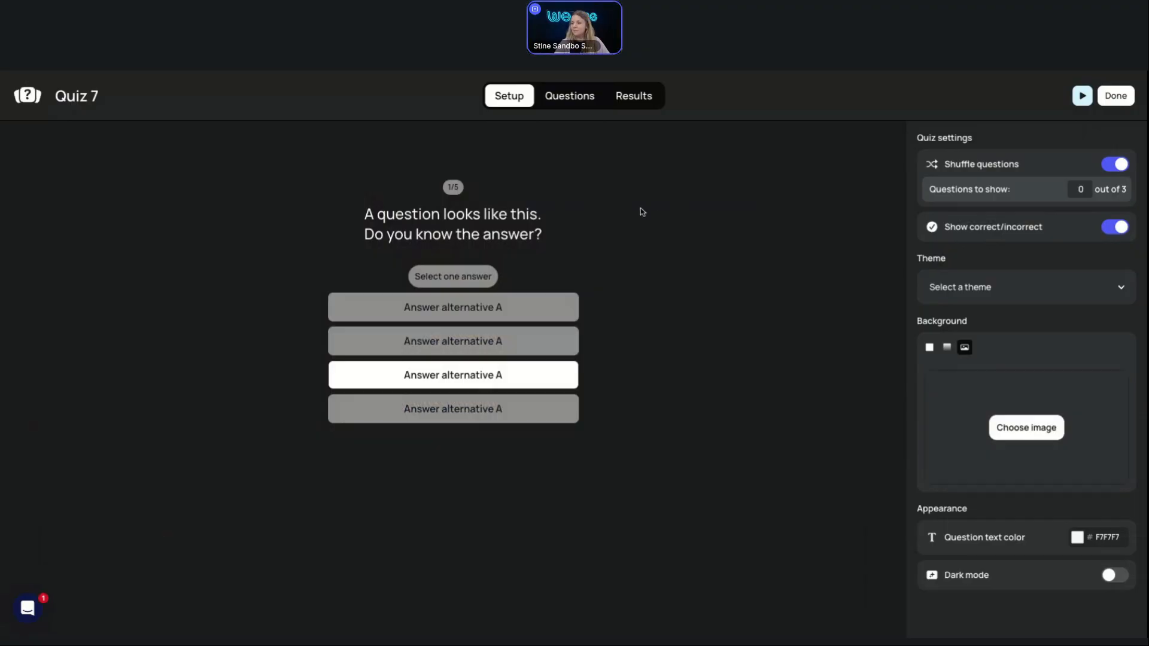
pyautogui.click(929, 348)
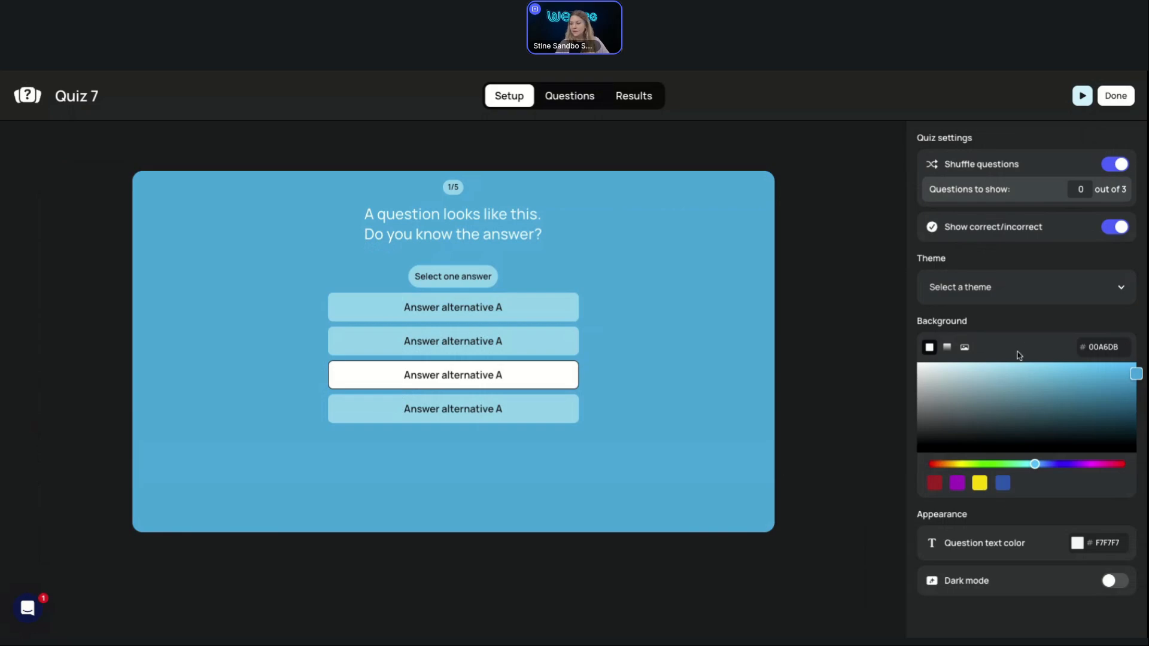
pyautogui.click(948, 348)
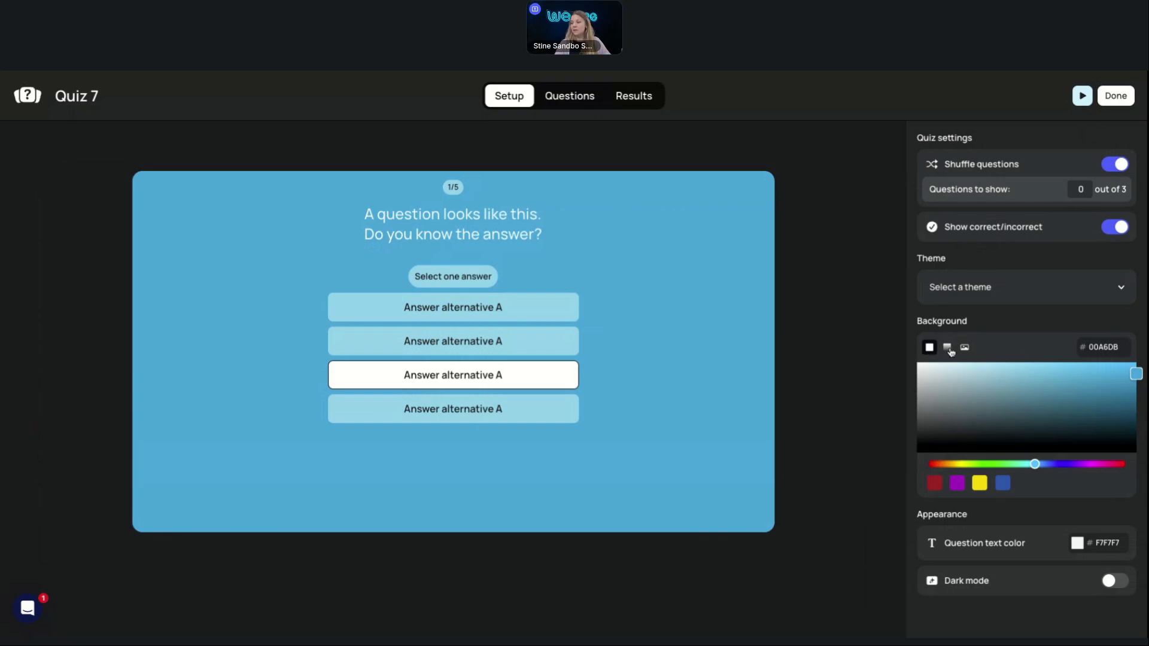
# Set Quiz 7's background to the golden dog fur image from the media library
pyautogui.click(966, 349)
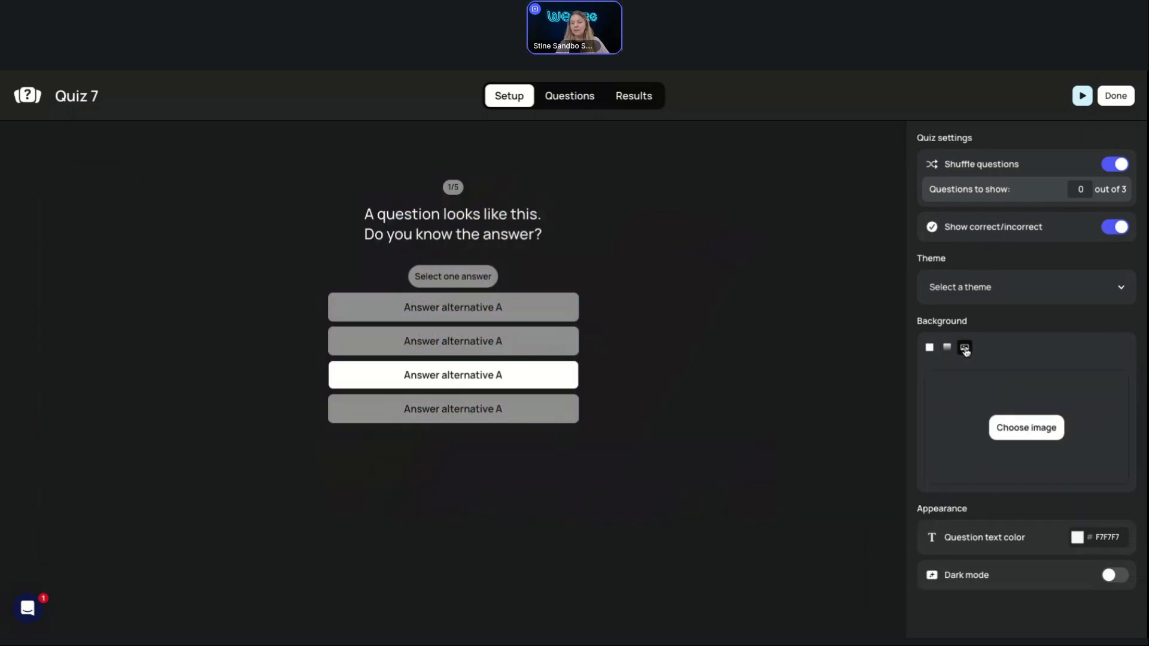
pyautogui.click(1026, 426)
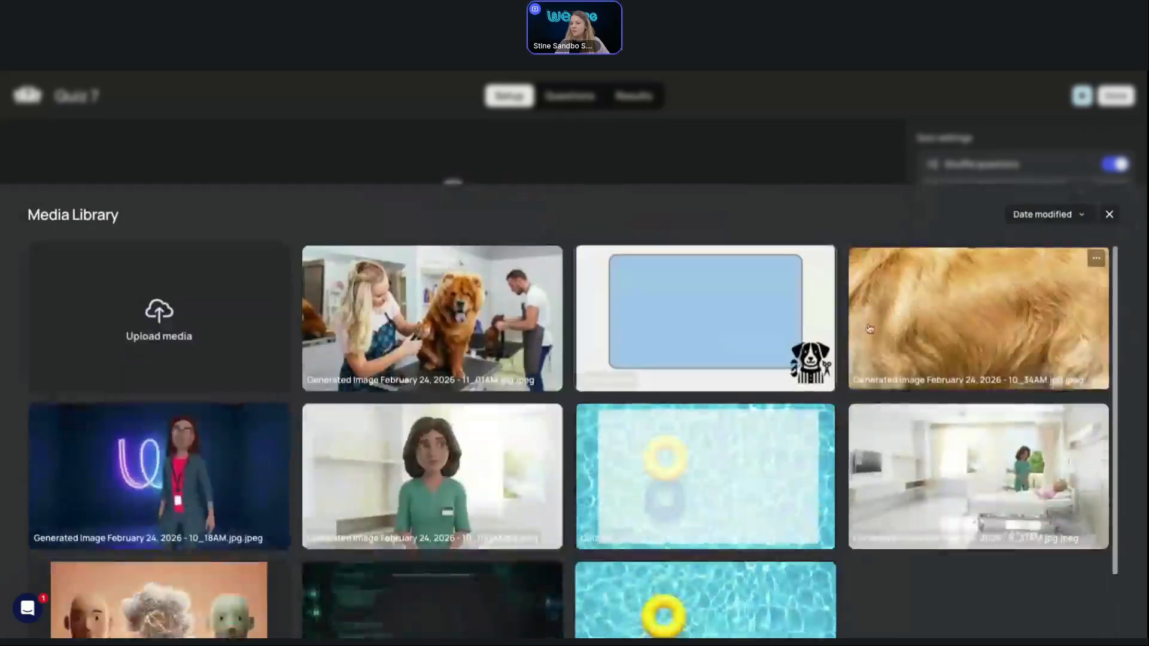
pyautogui.click(977, 319)
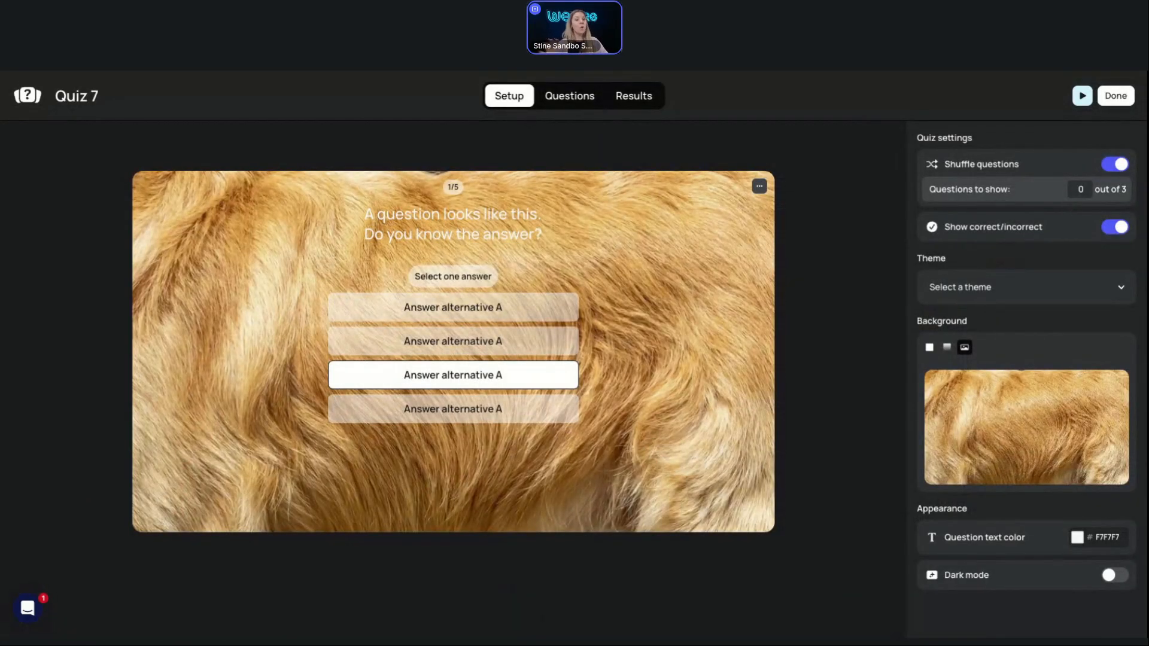
# Add the dog grooming salon picture from the media library to question 1 about the restless dog
pyautogui.click(574, 100)
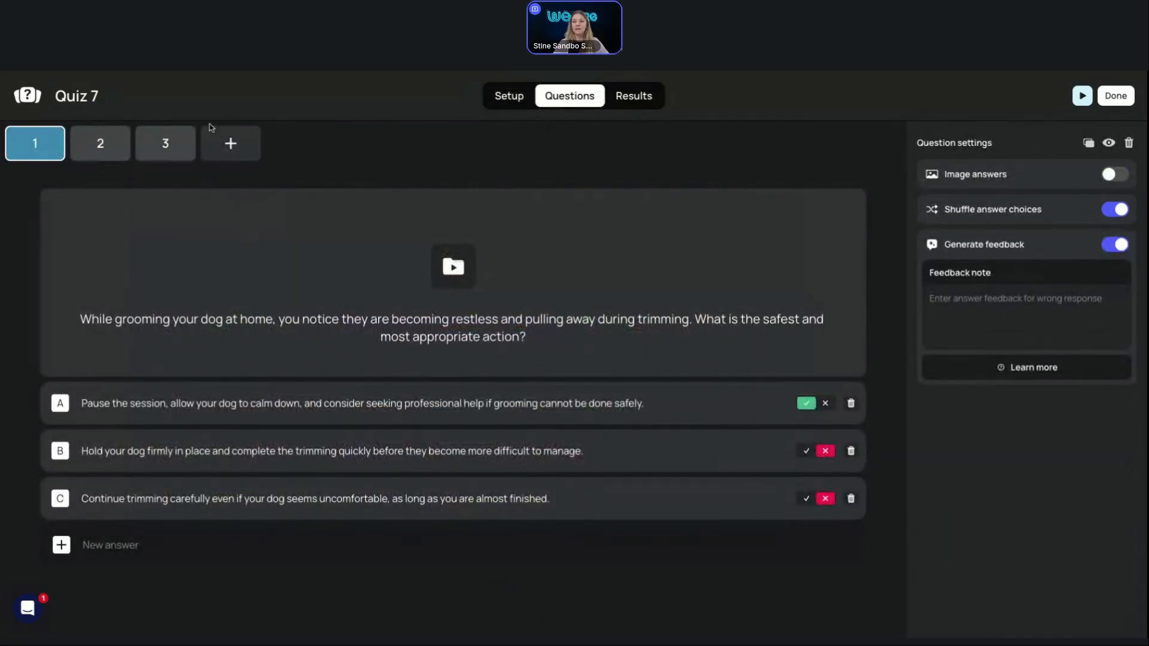
pyautogui.click(102, 145)
pyautogui.click(59, 158)
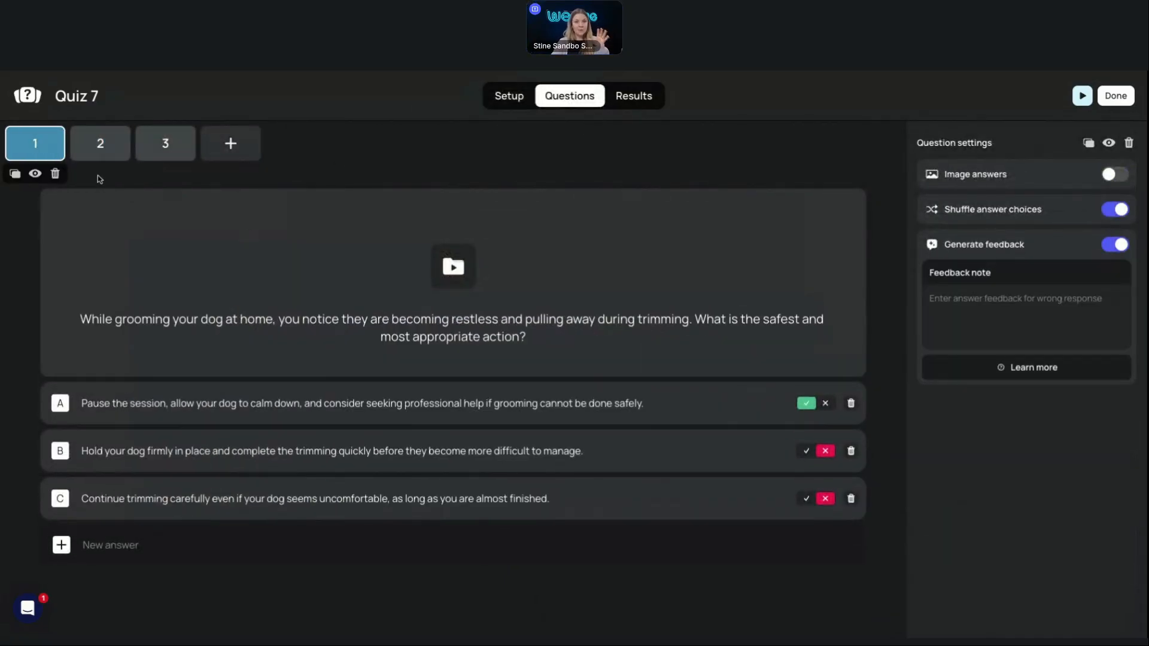
pyautogui.click(453, 267)
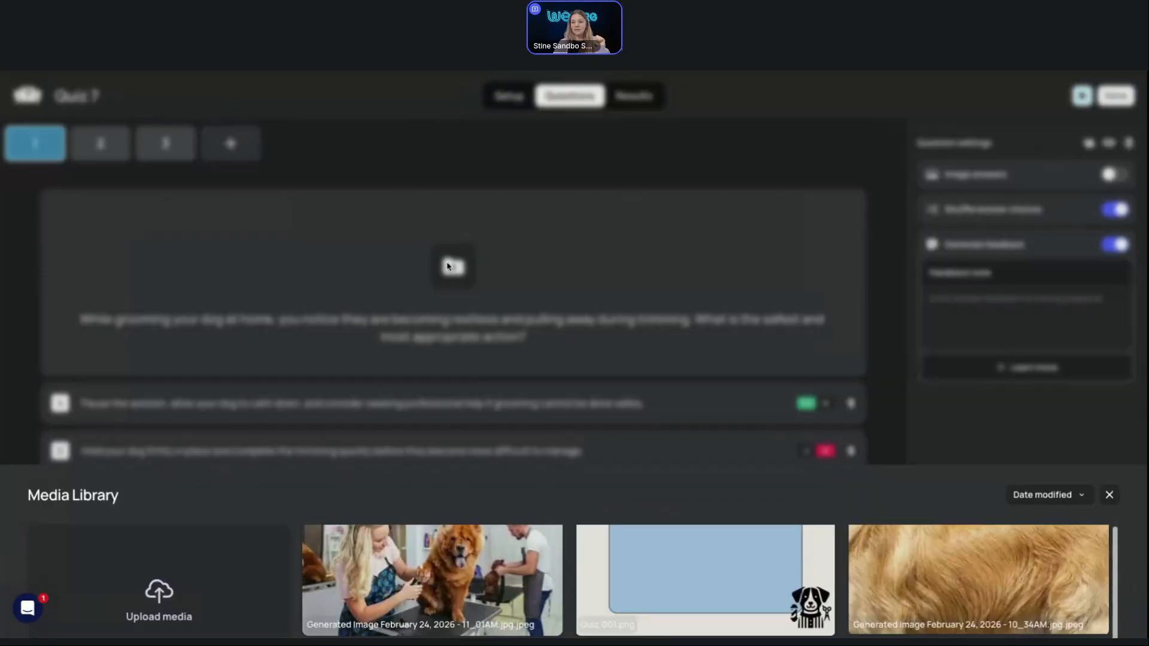
pyautogui.click(439, 319)
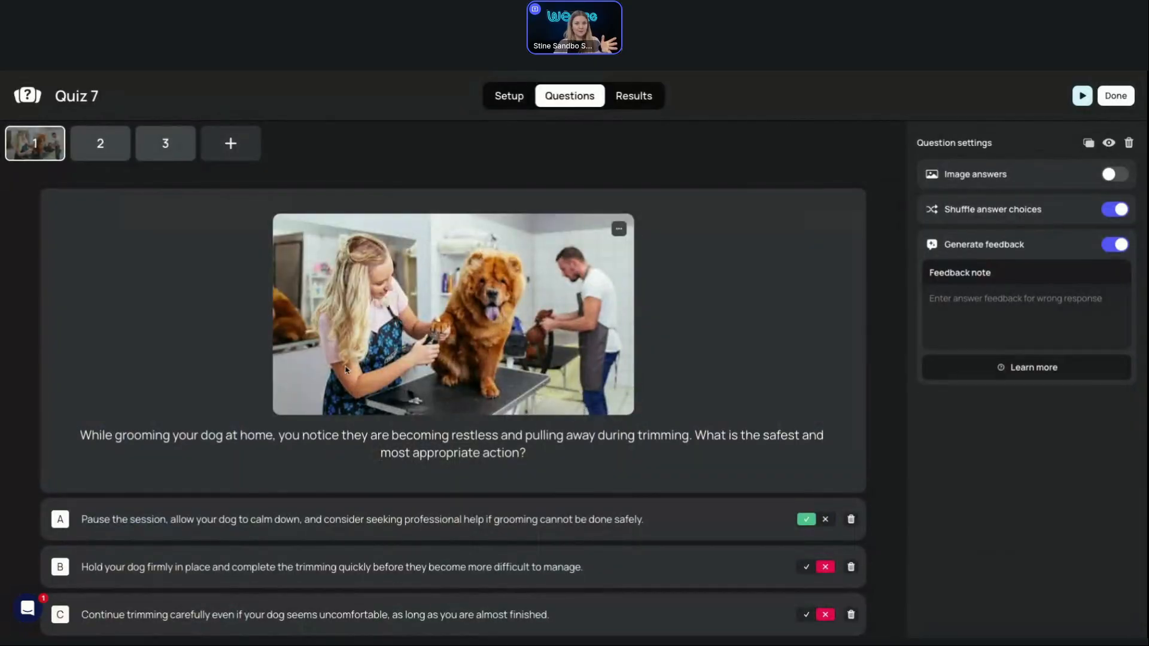
# Turn off Shuffle answer choices for question 1, finish editing, and preview Quiz 7
pyautogui.click(1113, 209)
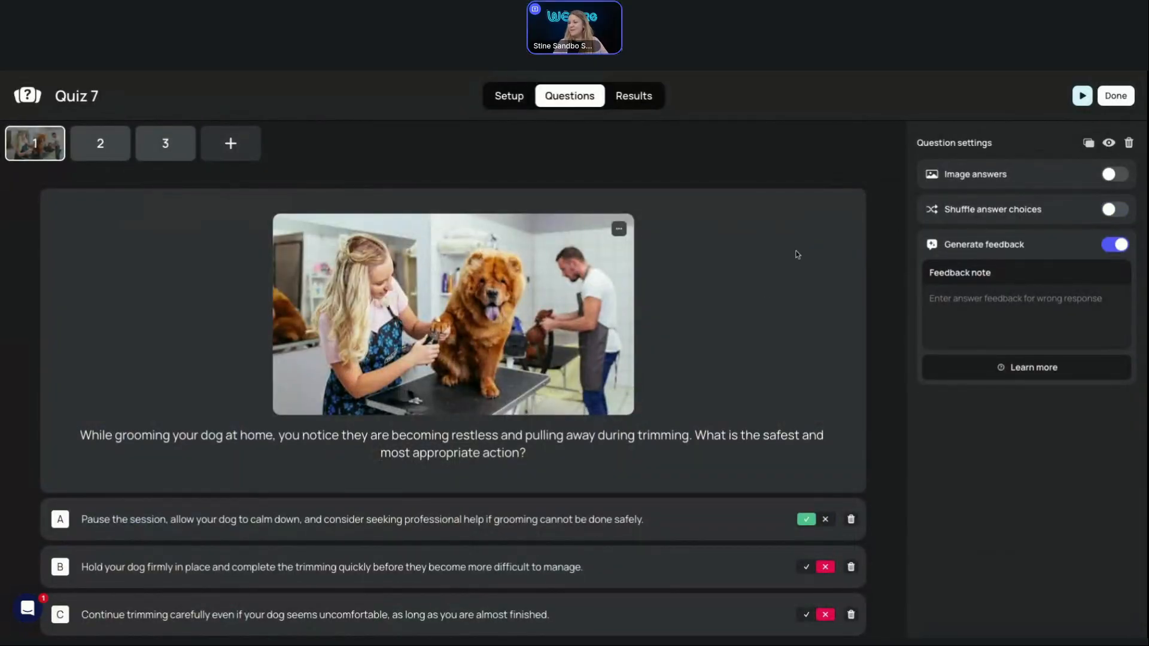
pyautogui.click(1116, 96)
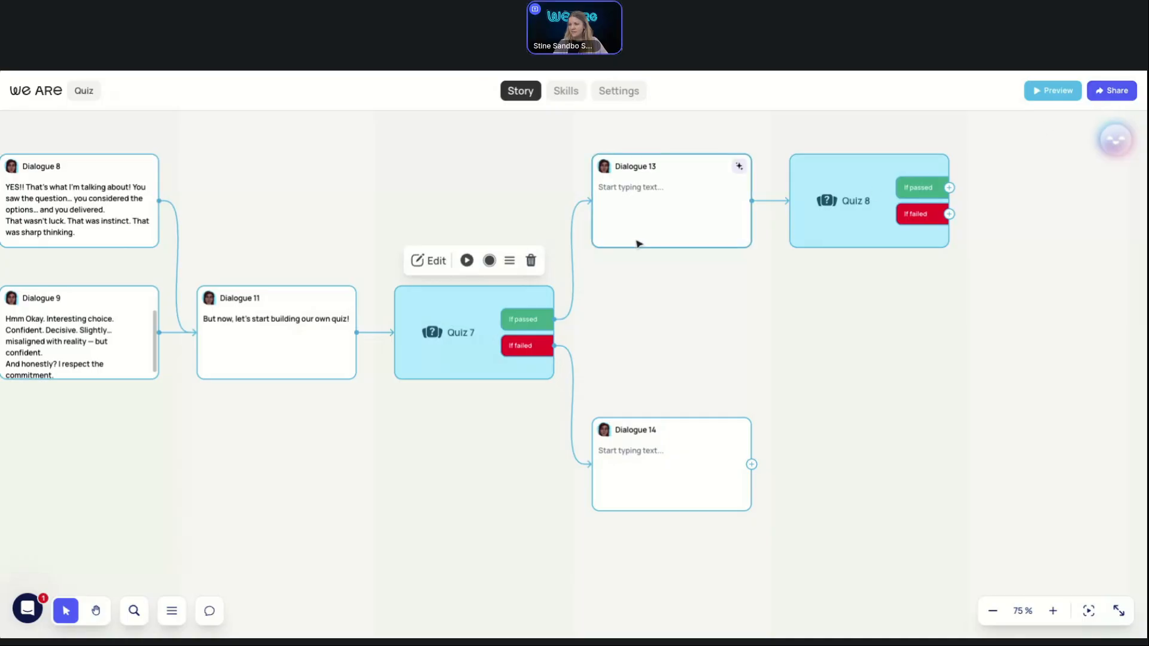
pyautogui.click(467, 261)
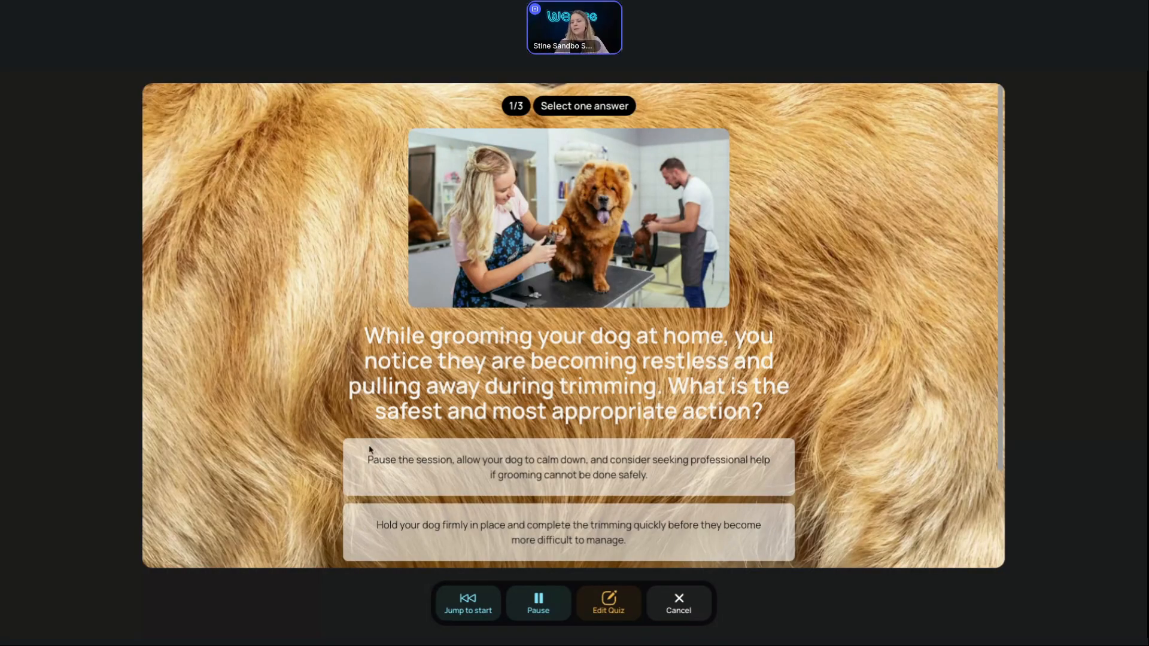
pyautogui.click(678, 602)
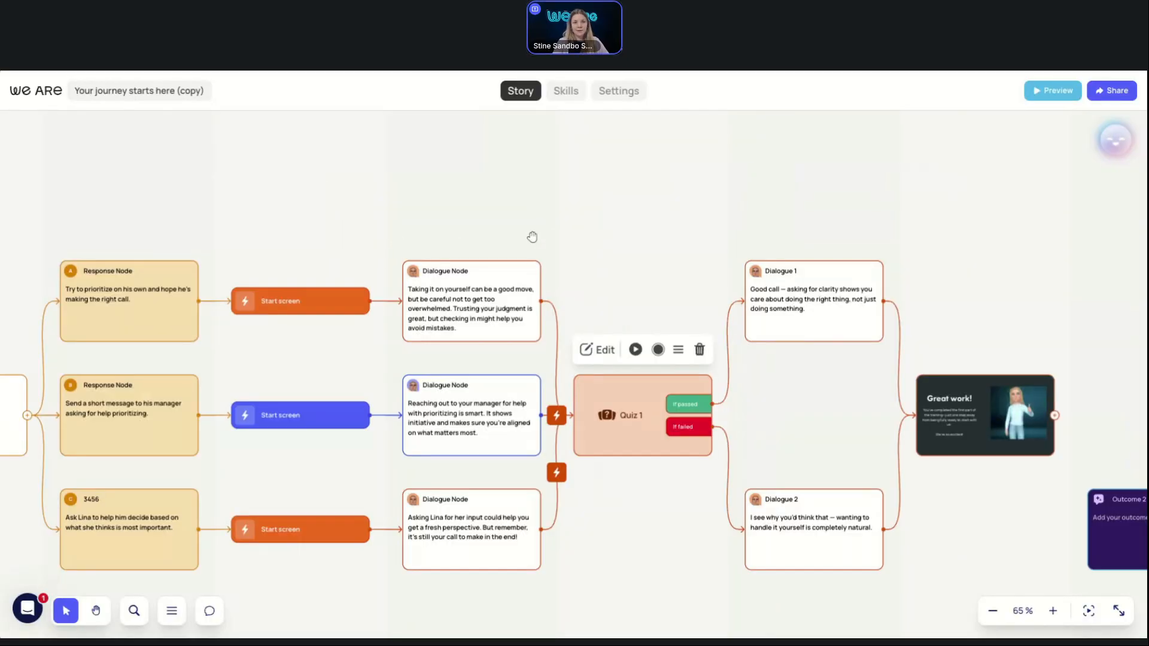
# Examine the branches around Quiz 1 in "Your journey starts here (copy)", view the quiz's first question, and close the quiz editor
pyautogui.moveTo(532, 239); pyautogui.dragTo(580, 201)
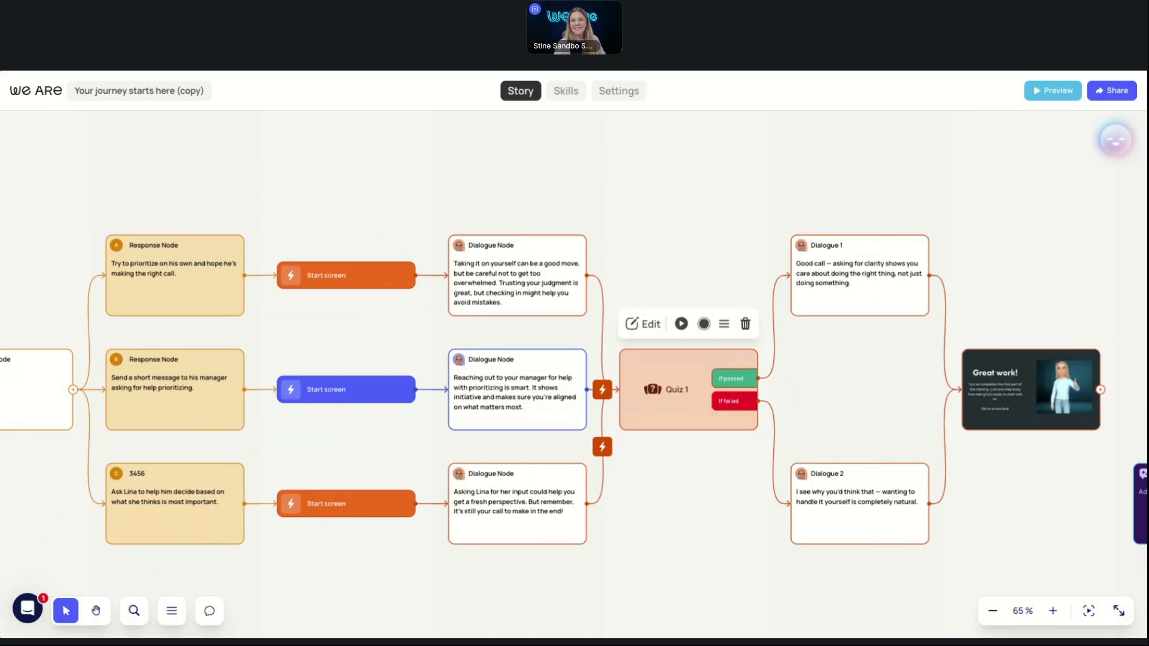
pyautogui.hscroll(-2, 541, 198)
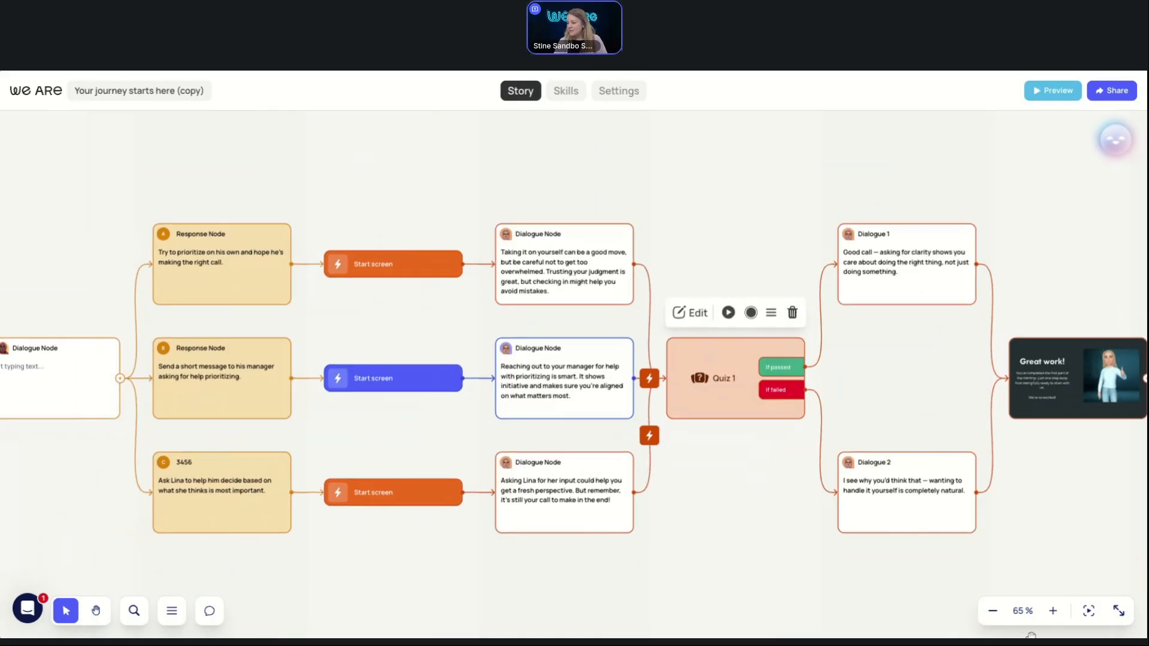
pyautogui.click(991, 617)
pyautogui.click(991, 617)
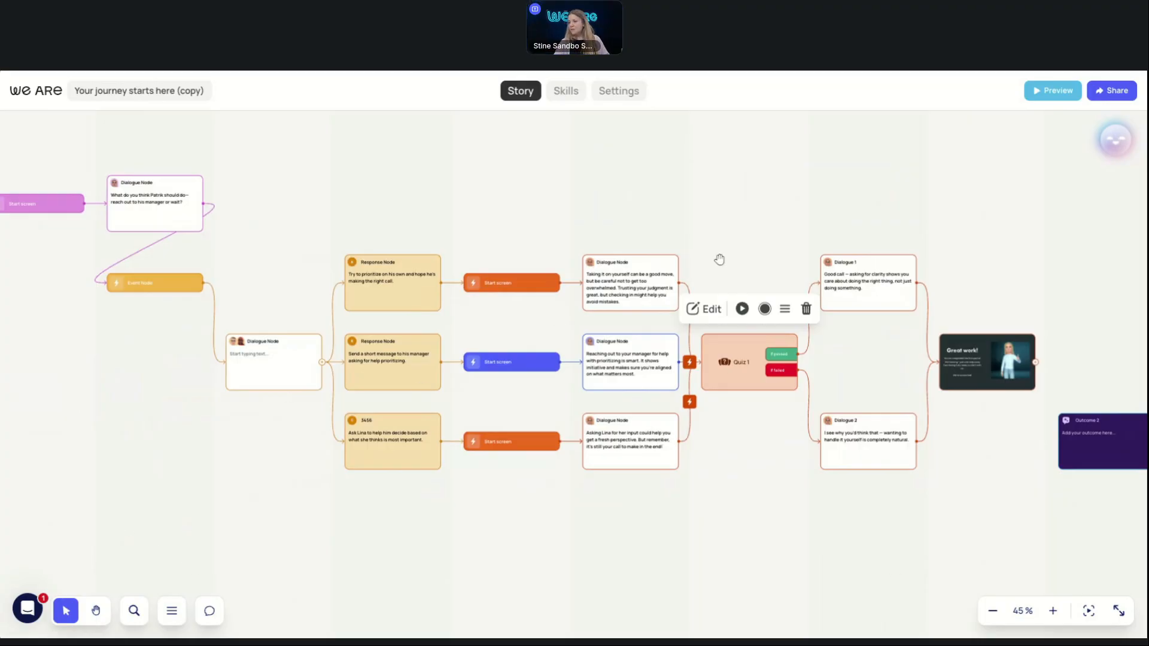
pyautogui.click(704, 309)
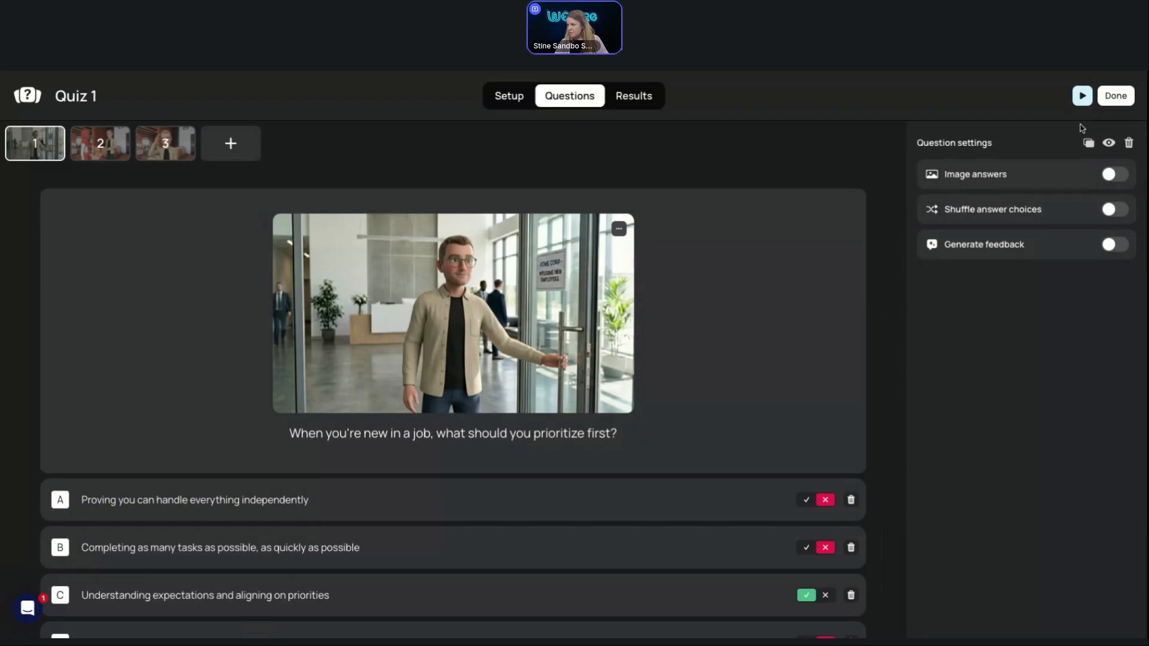
pyautogui.click(1117, 93)
# Examine the dialogue and event nodes that lead up to the response options in the story
pyautogui.moveTo(268, 454); pyautogui.dragTo(553, 477)
pyautogui.moveTo(281, 361); pyautogui.dragTo(318, 357)
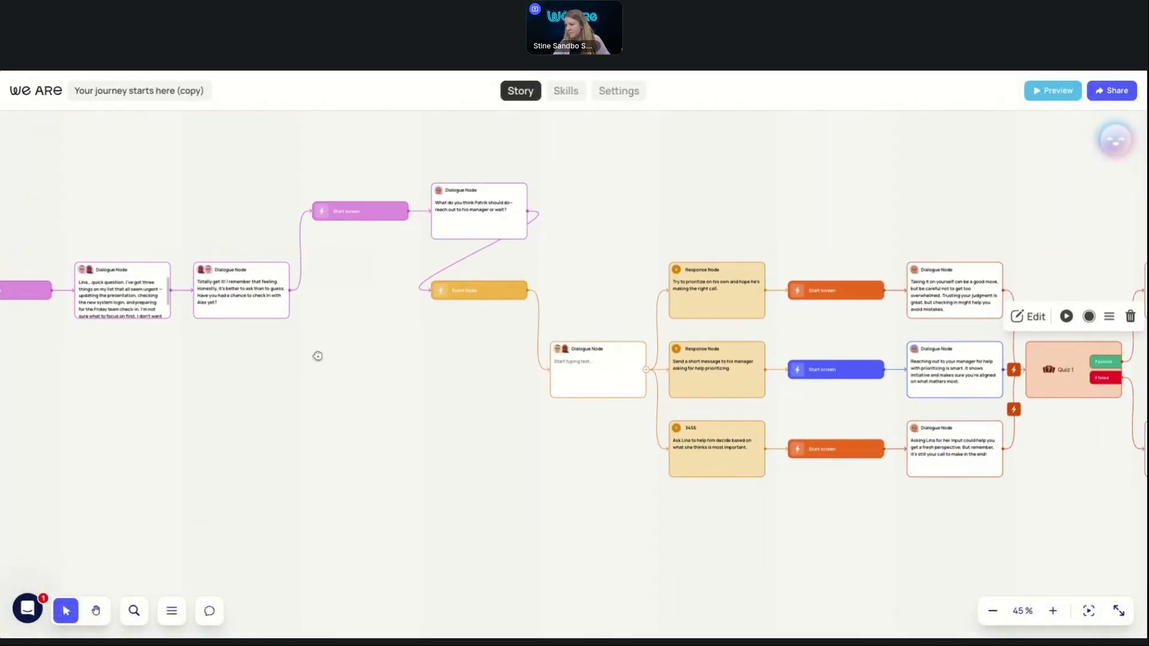
pyautogui.moveTo(365, 397); pyautogui.dragTo(327, 368)
pyautogui.moveTo(233, 425); pyautogui.dragTo(403, 411)
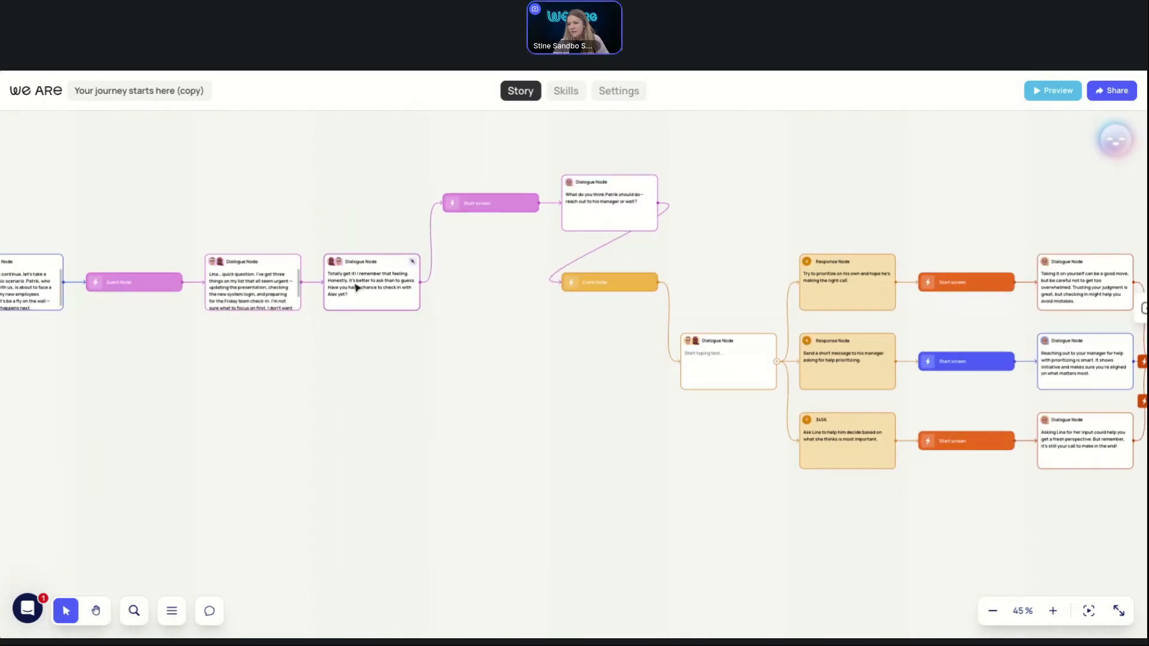
pyautogui.click(387, 229)
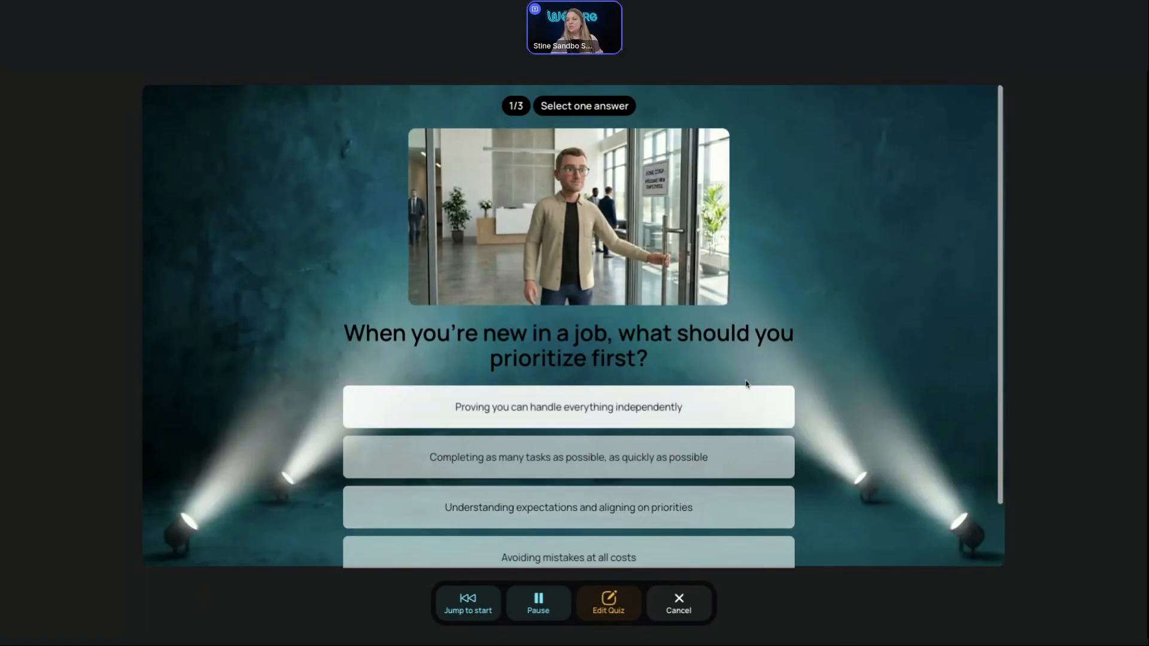
# Answer the new-job priority question with "Understanding expectations and aligning on priorities", submit, and continue to the next question
pyautogui.scroll(-2, 861, 432)
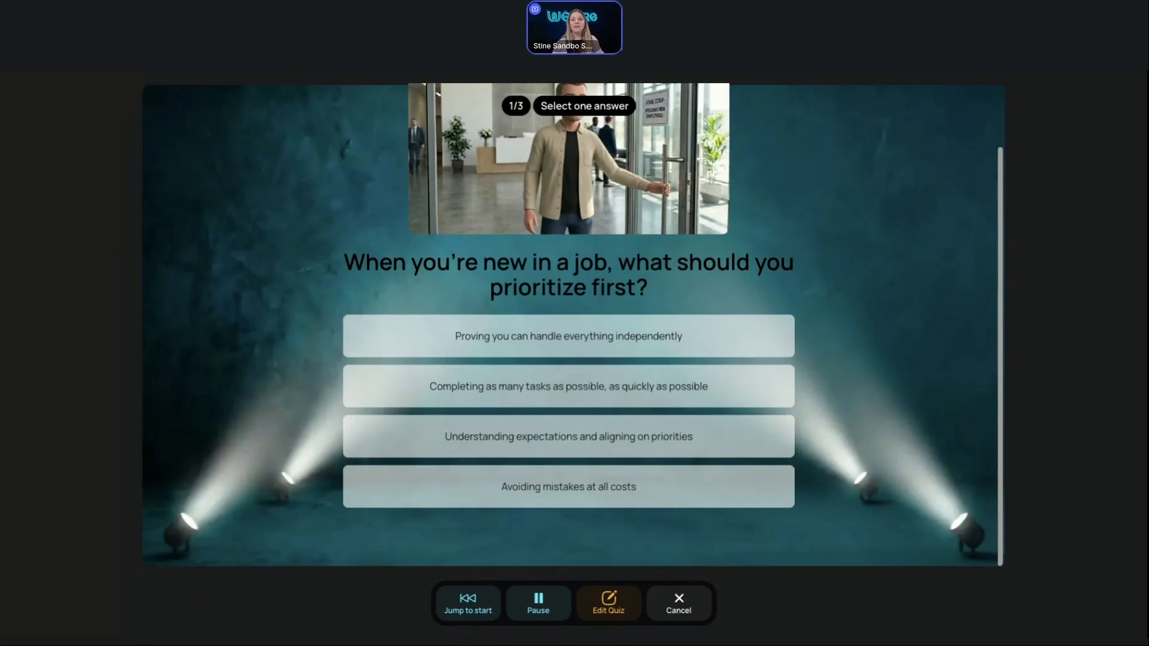
pyautogui.scroll(2, 531, 223)
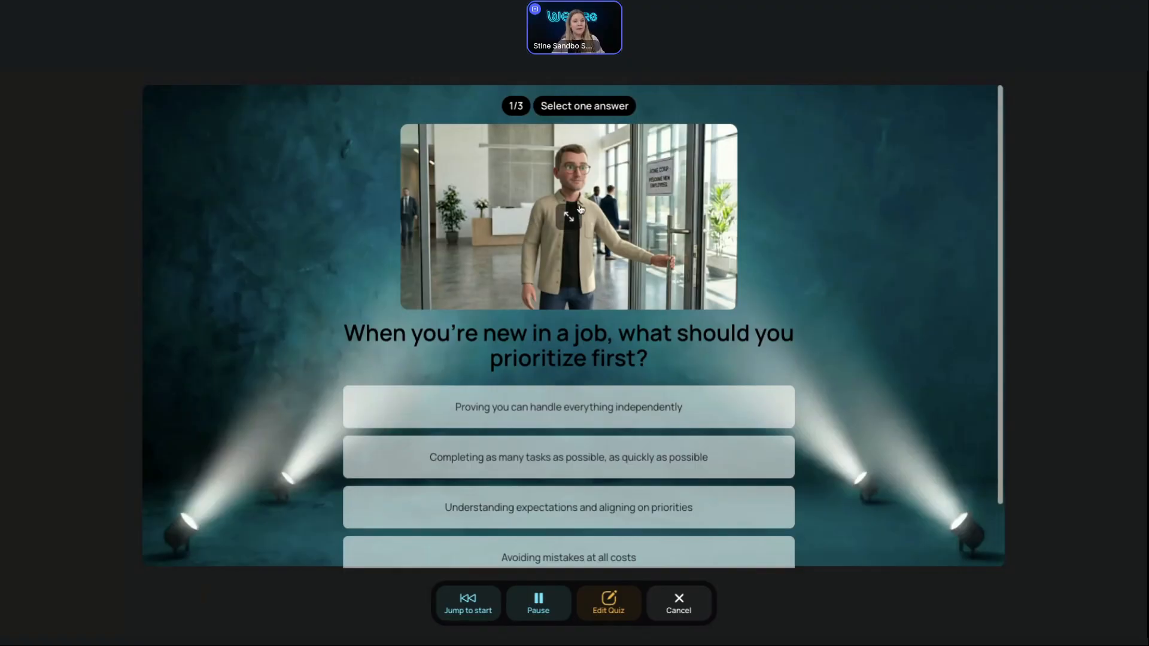
pyautogui.scroll(-2, 778, 364)
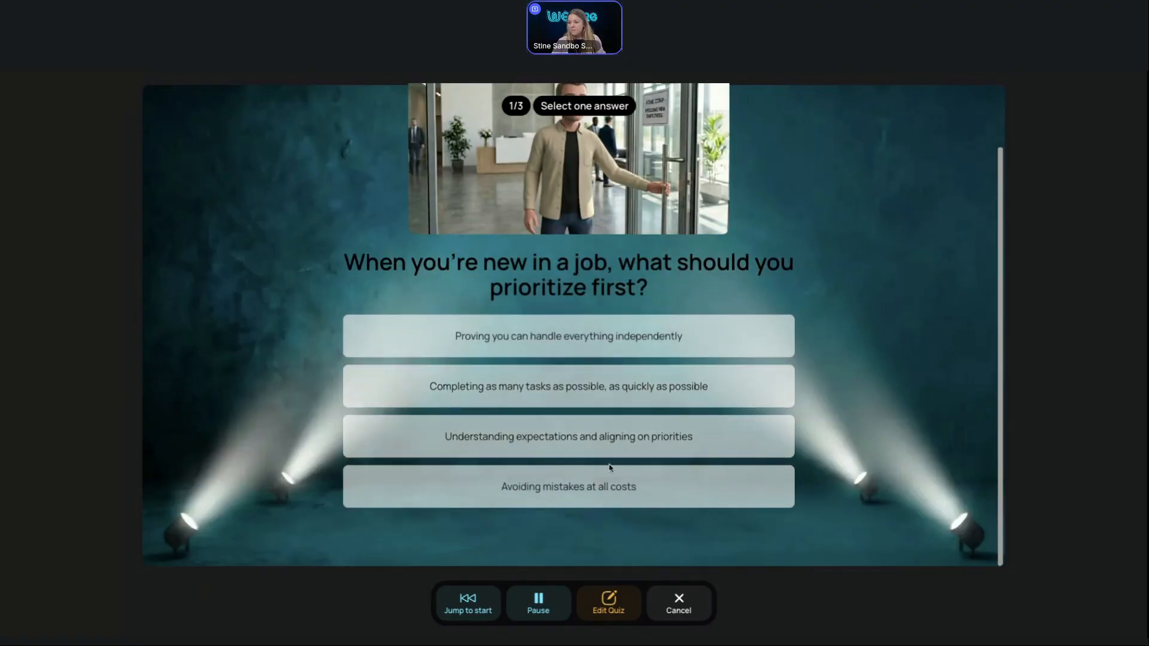
pyautogui.click(659, 441)
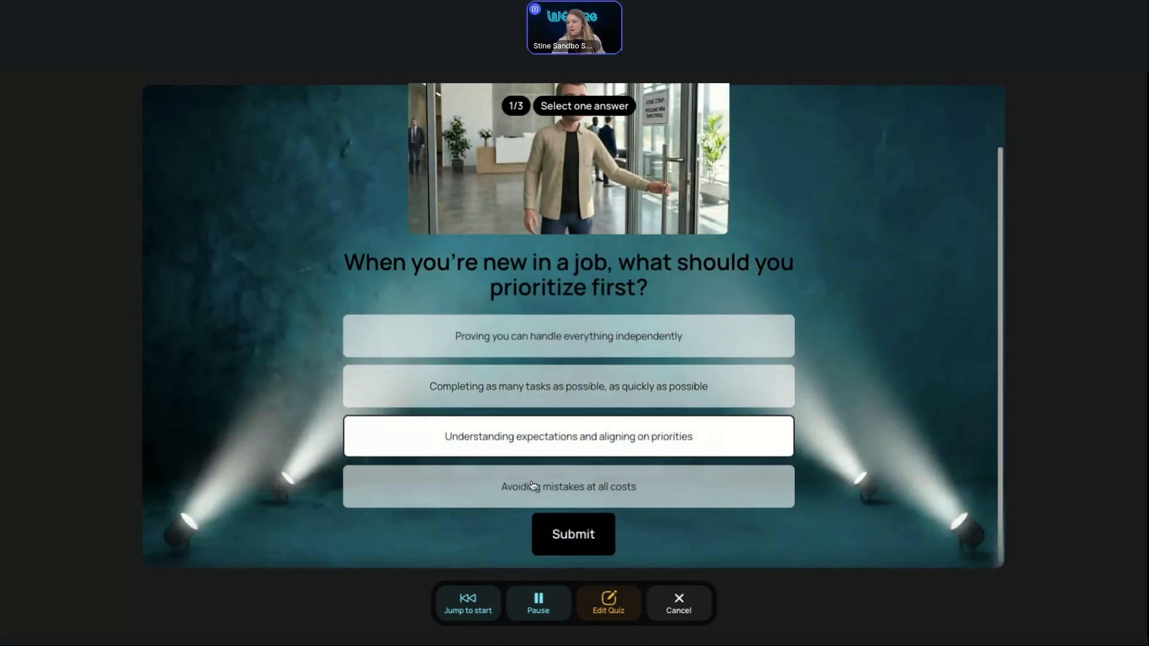
pyautogui.click(585, 535)
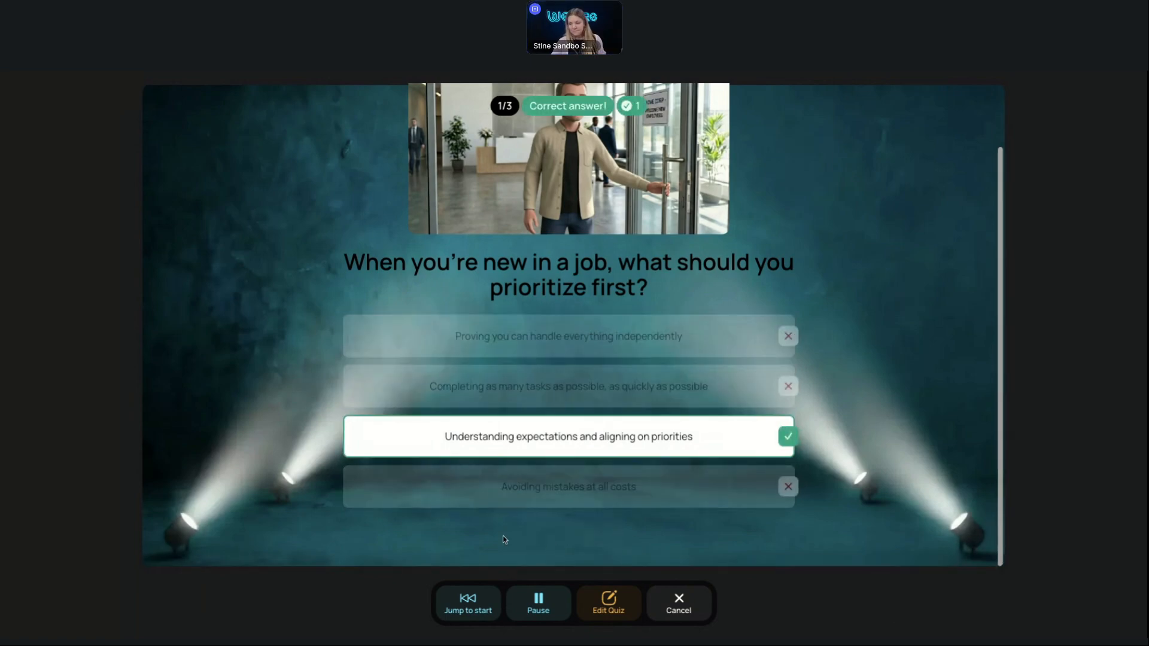
pyautogui.click(559, 545)
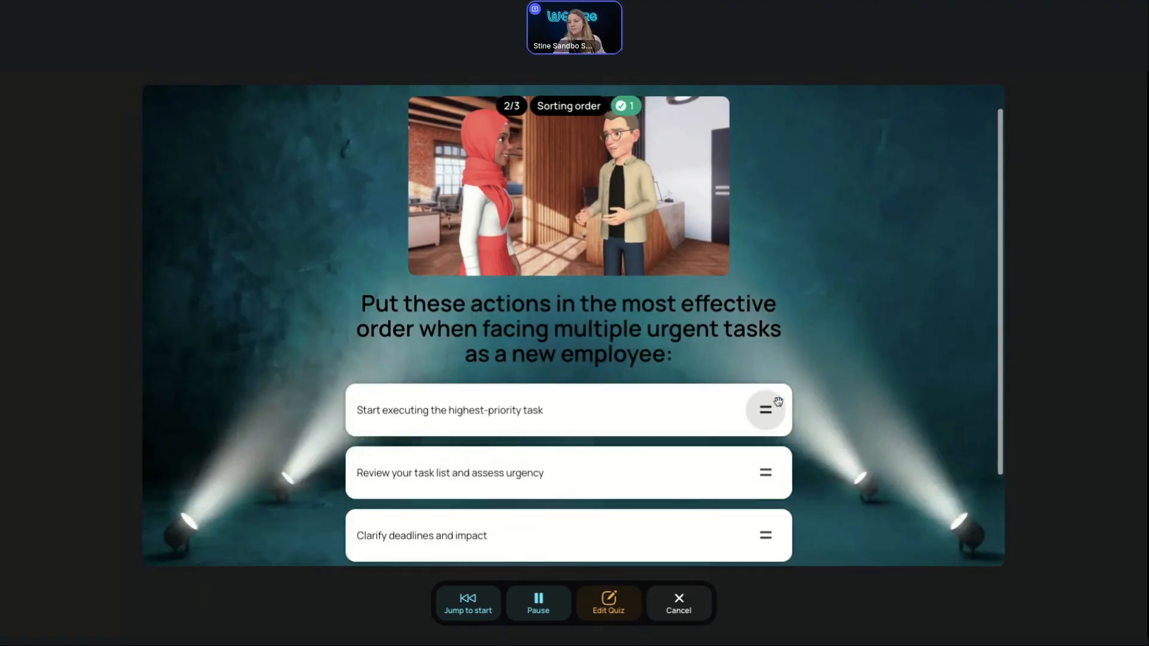
# Order the urgent-task actions as start executing, clarify deadlines, communicate with stakeholders and review the task list, submit, and continue to the next question
pyautogui.scroll(-2, 770, 407)
pyautogui.moveTo(762, 423); pyautogui.dragTo(760, 363)
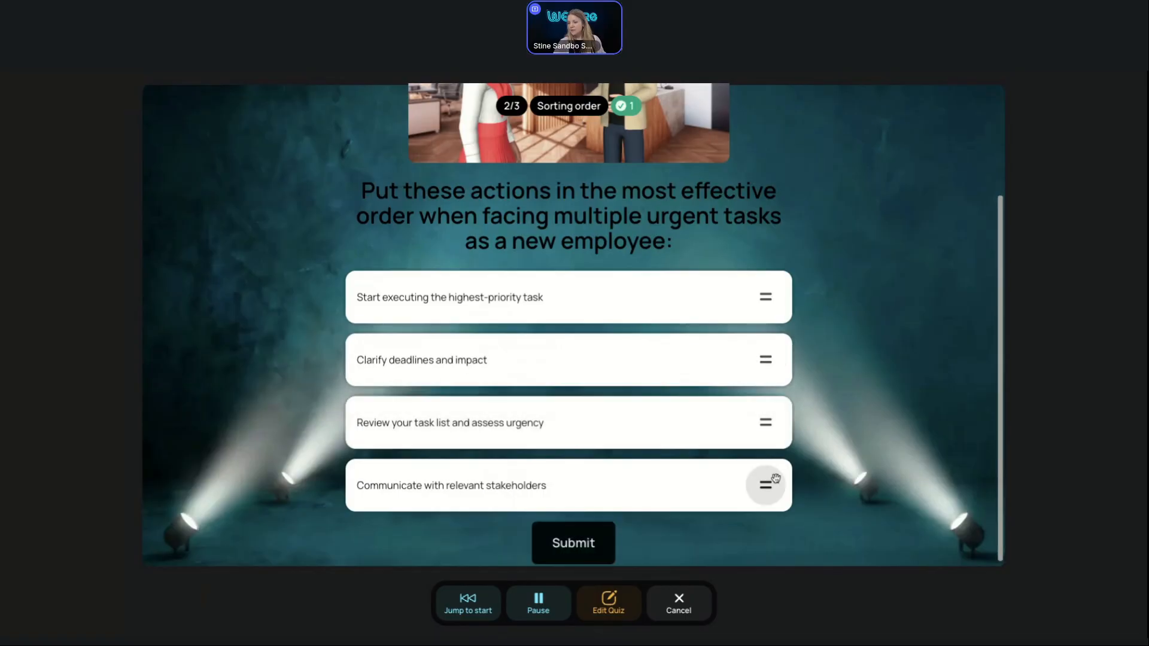
pyautogui.moveTo(768, 484); pyautogui.dragTo(763, 422)
pyautogui.click(576, 550)
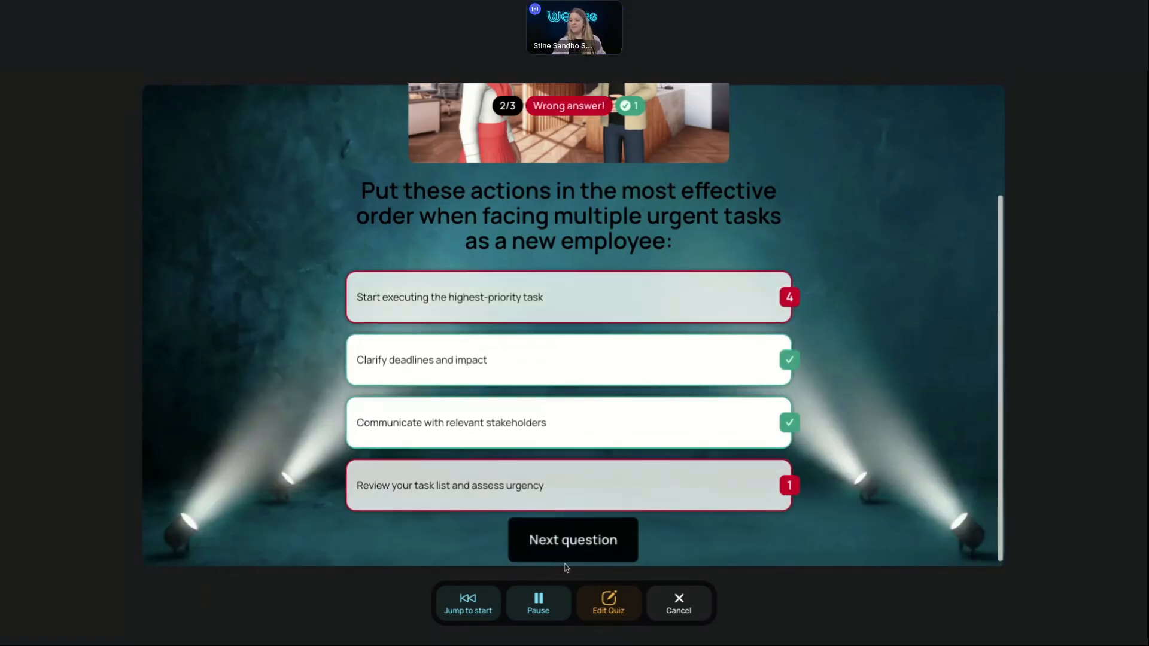
pyautogui.click(568, 543)
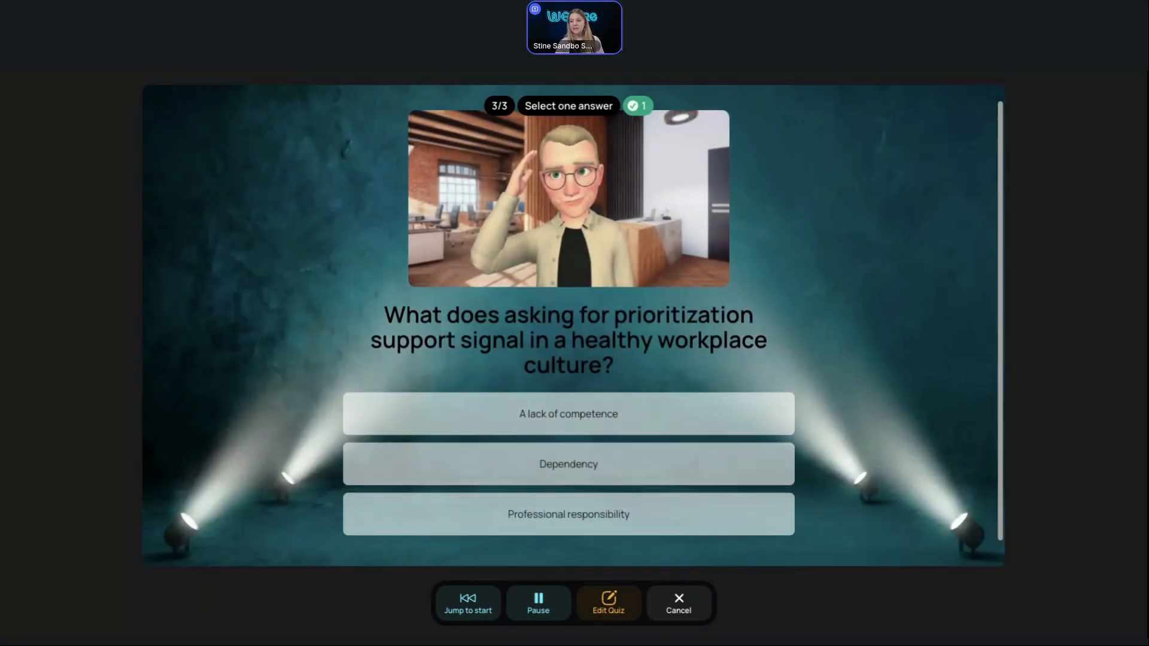
# Answer the prioritization support question with "Dependency", submit, and enlarge the question's image before leaving the preview
pyautogui.click(607, 475)
pyautogui.click(583, 542)
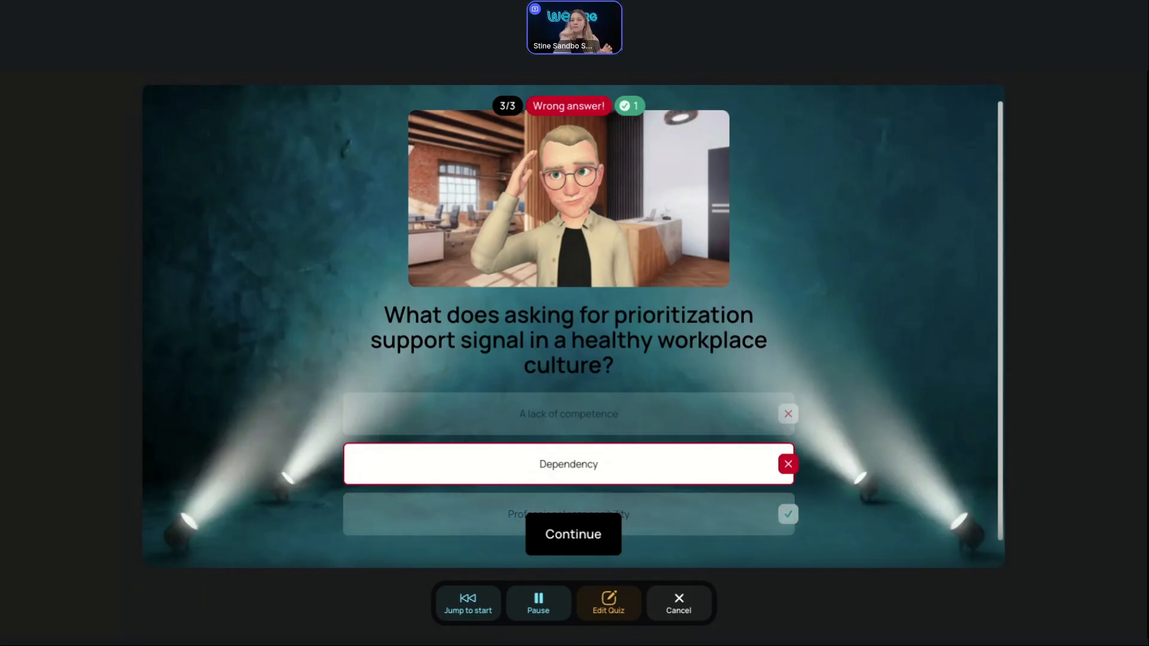
pyautogui.moveTo(548, 222)
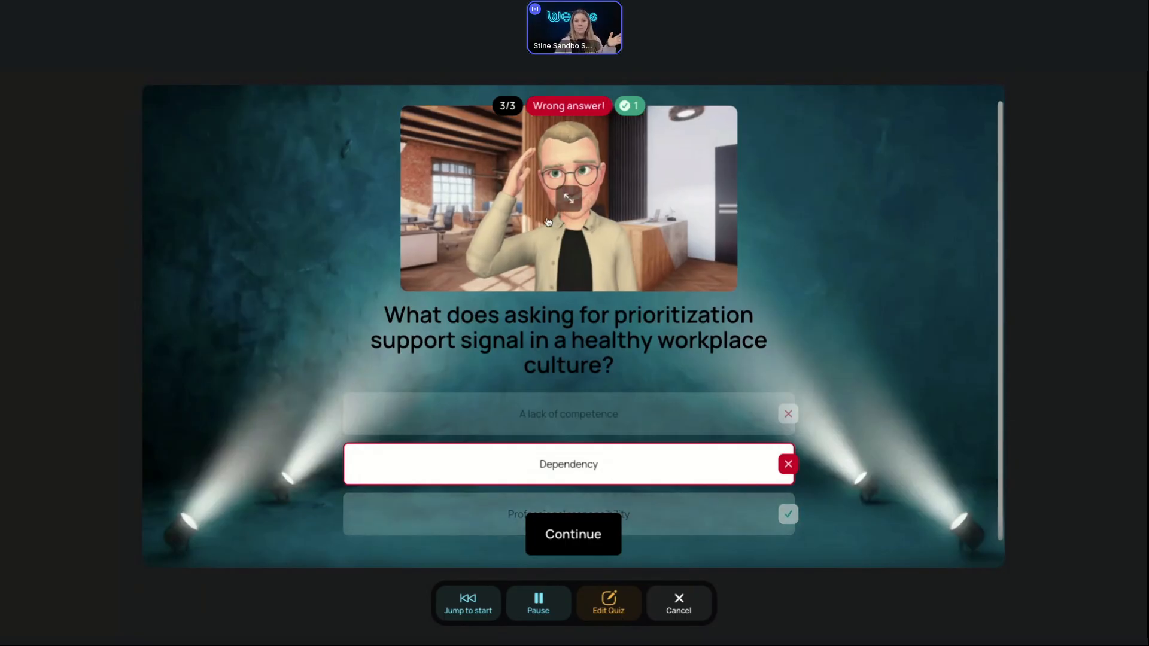
pyautogui.click(568, 198)
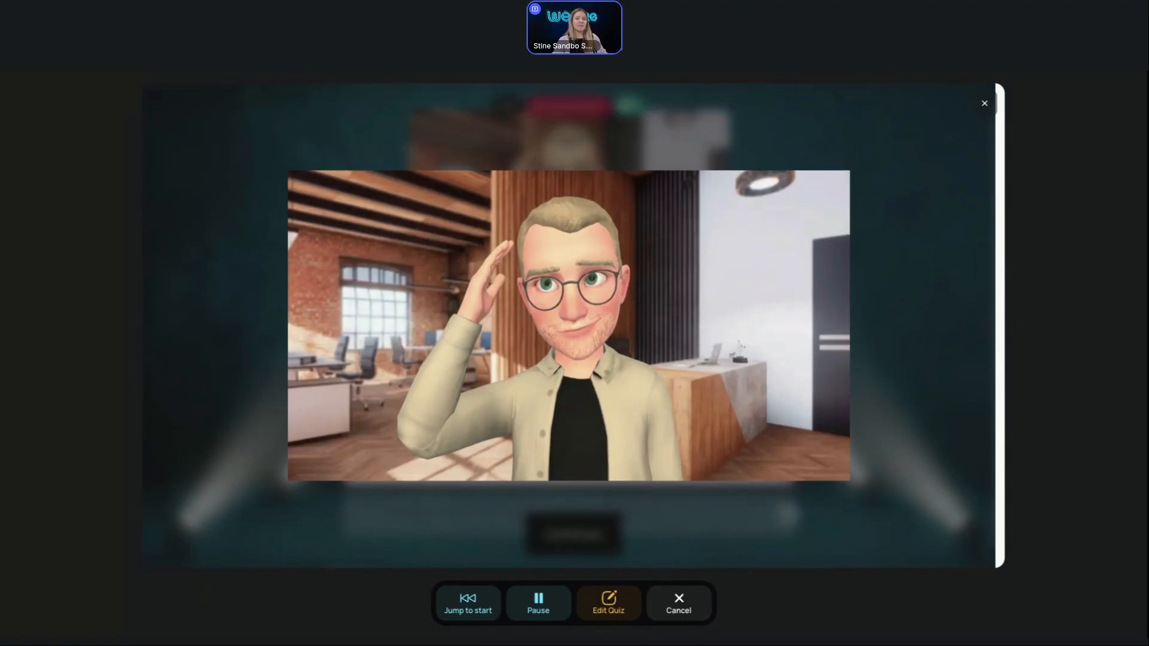
pyautogui.click(679, 604)
# Open Quiz 1 for editing, view its setup with the background image and quiz settings, and close the editor
pyautogui.hscroll(10, 665, 449)
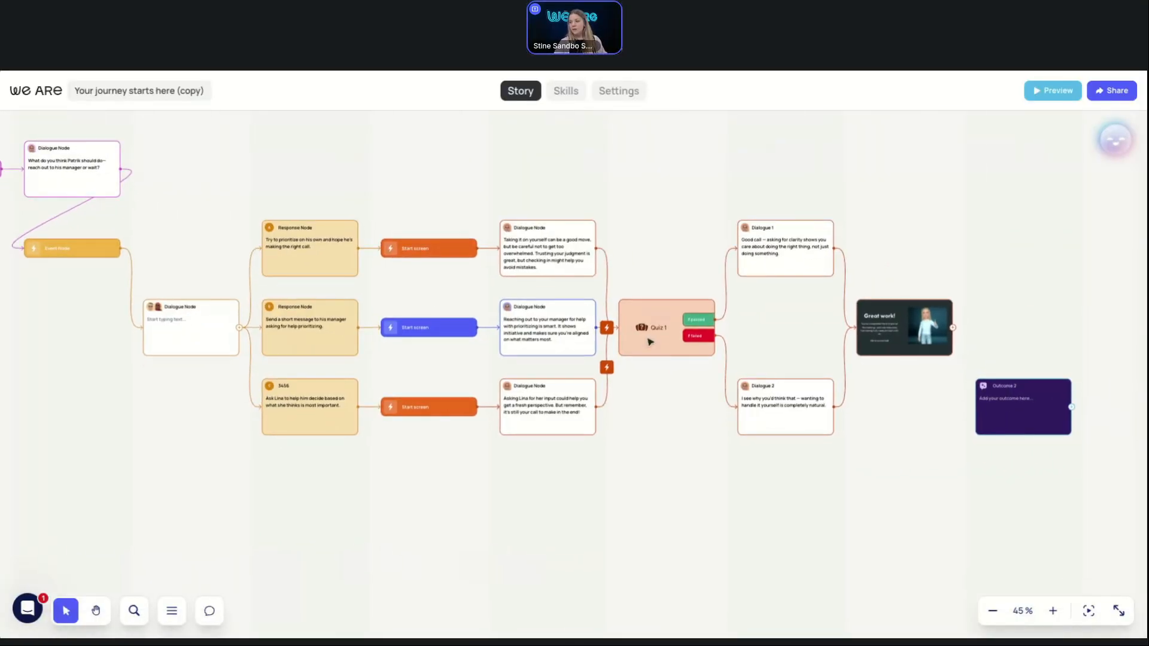
pyautogui.click(658, 326)
pyautogui.click(622, 275)
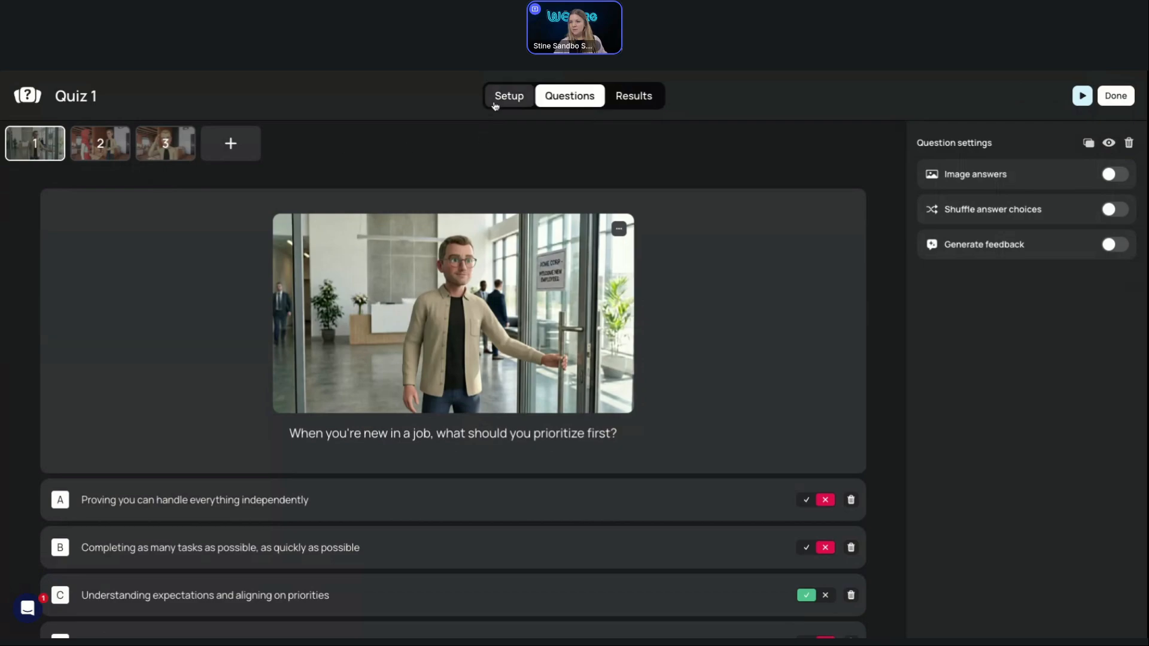
pyautogui.click(498, 101)
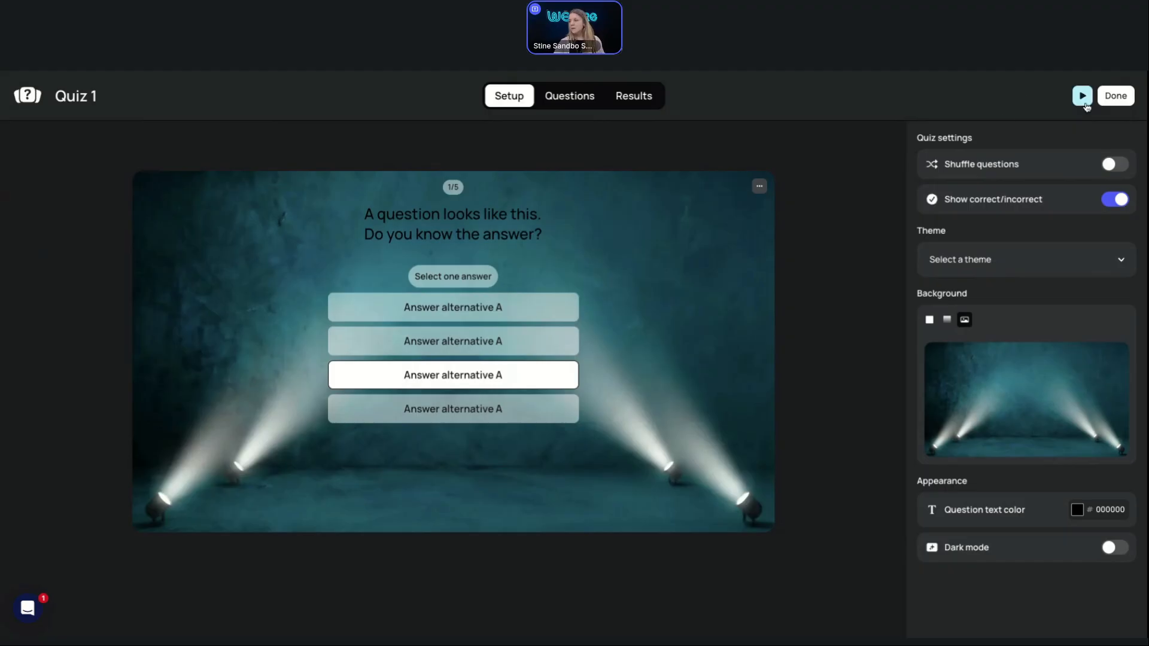
pyautogui.click(1116, 101)
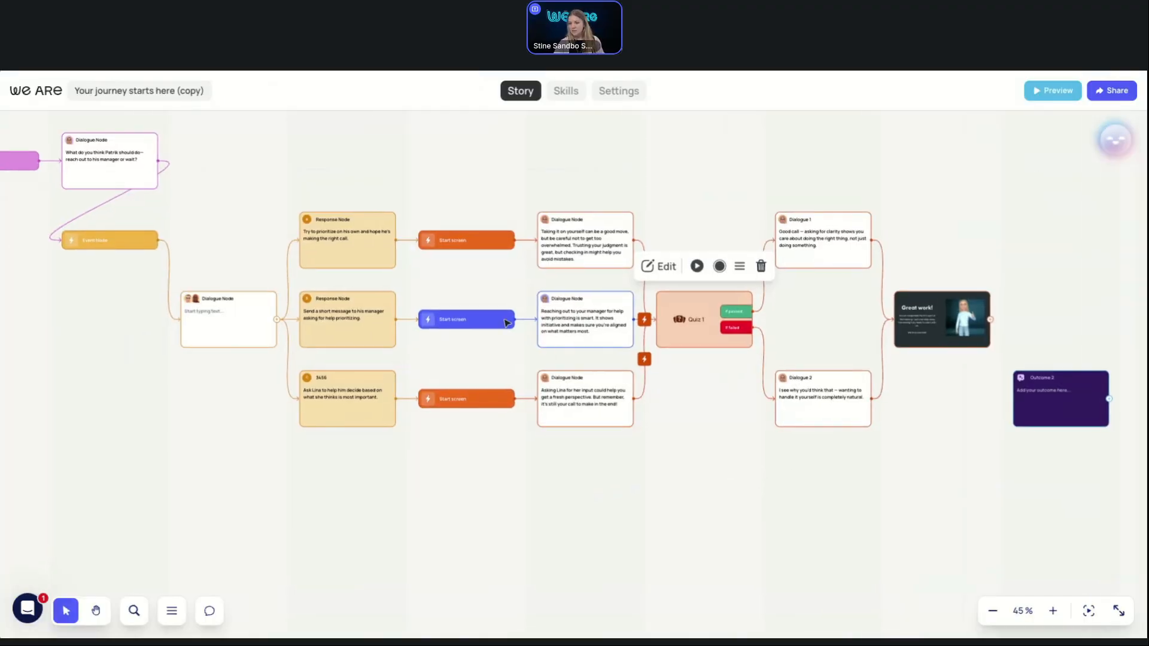
# Inspect the character and background of the blue Start screen event before Quiz 1, and close the scene editor
pyautogui.click(458, 319)
pyautogui.click(443, 283)
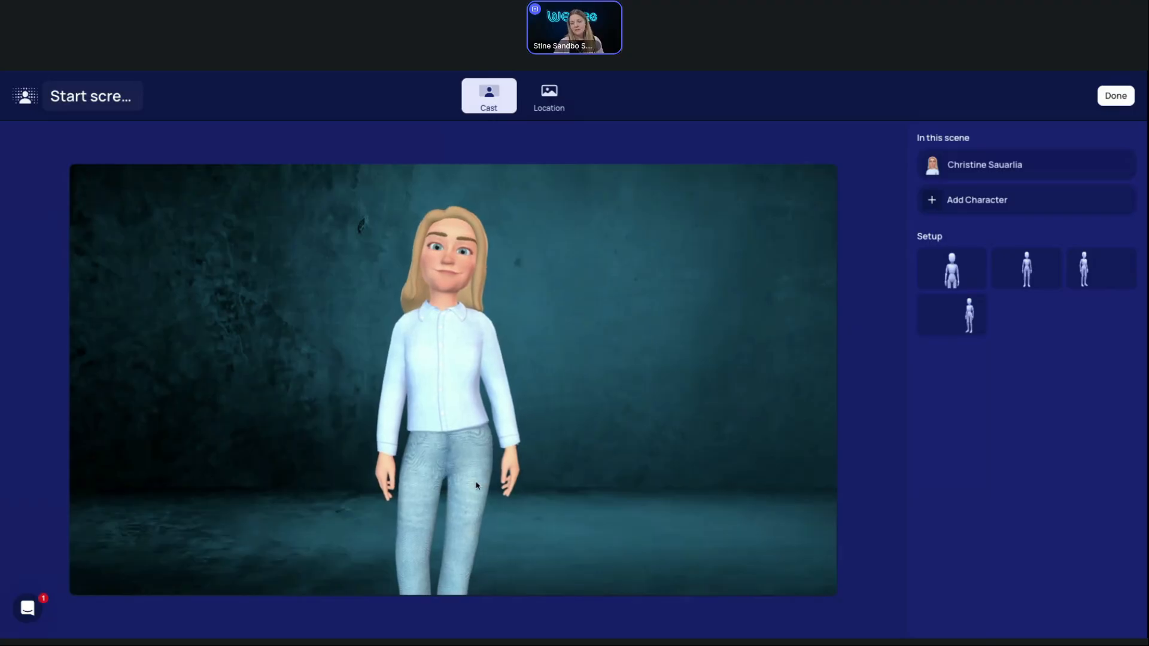
pyautogui.click(1116, 96)
# Reopen Quiz 1, review the answers and images of questions 2 and 3, and finish editing
pyautogui.click(701, 324)
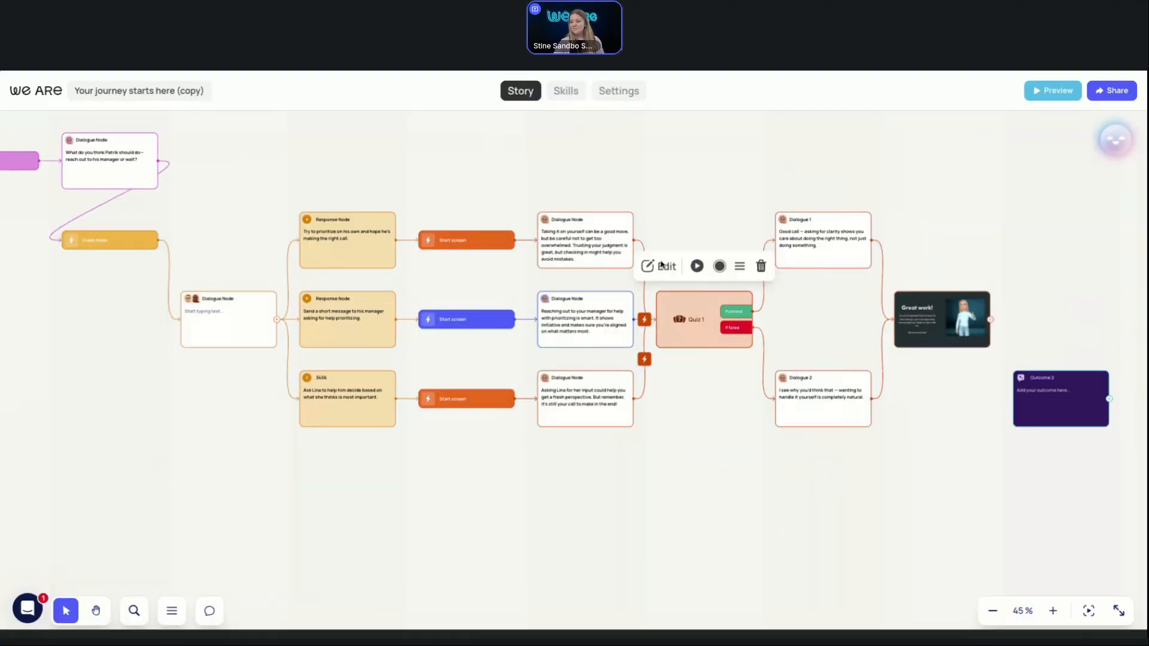
pyautogui.click(665, 264)
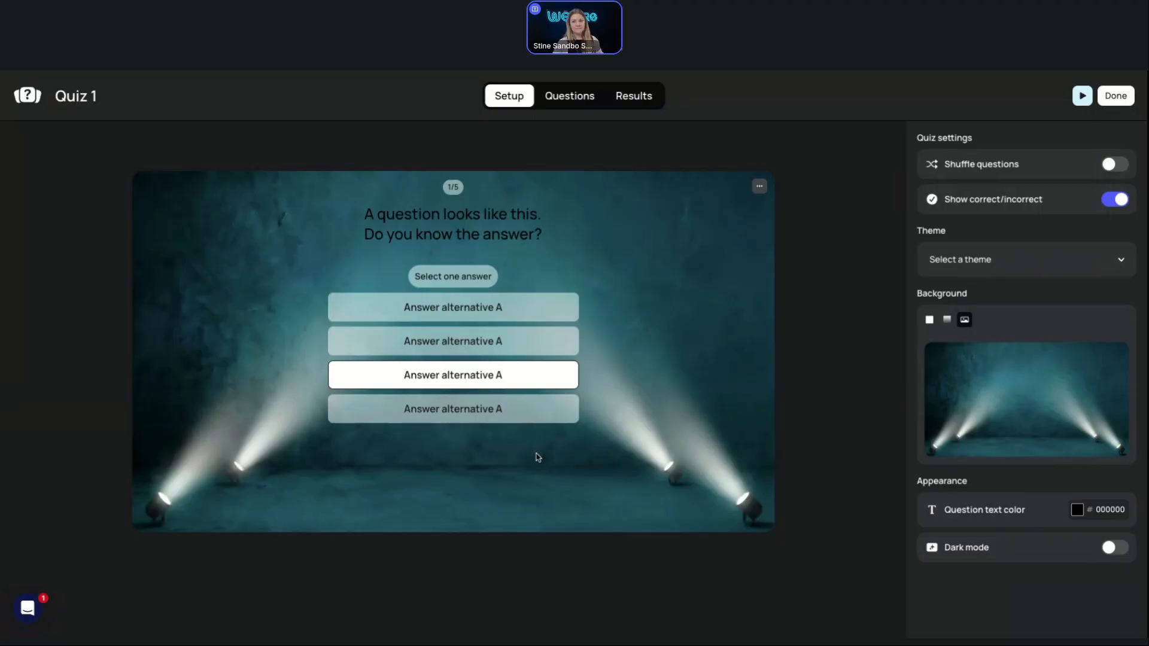
pyautogui.click(572, 100)
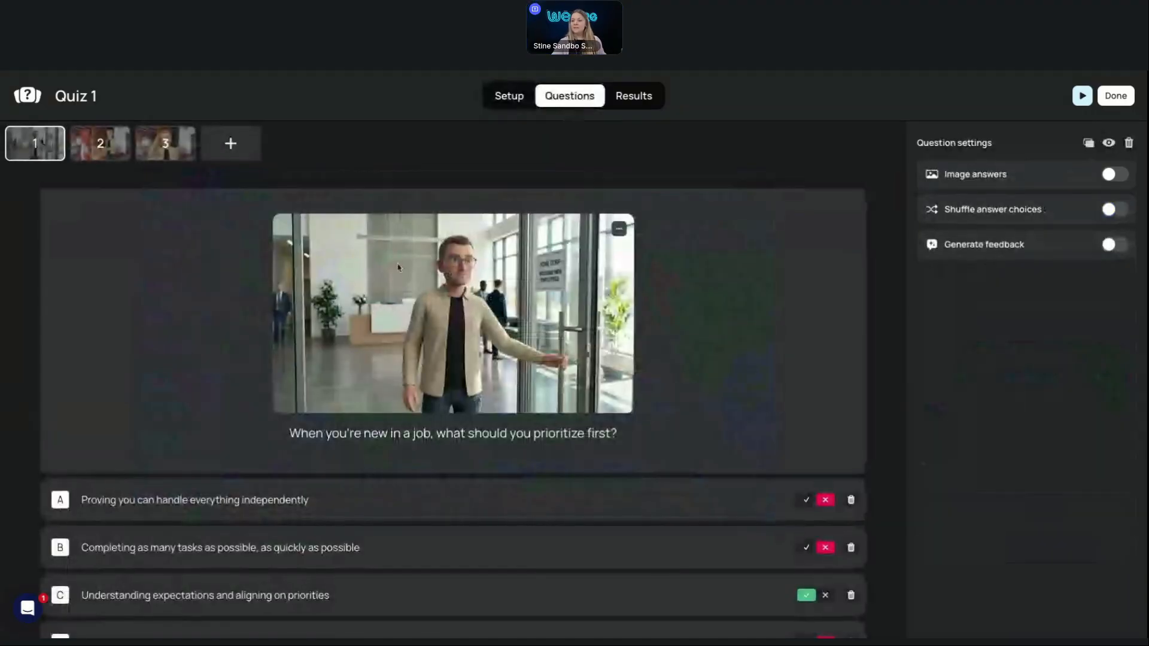
pyautogui.click(115, 159)
pyautogui.scroll(-2, 347, 270)
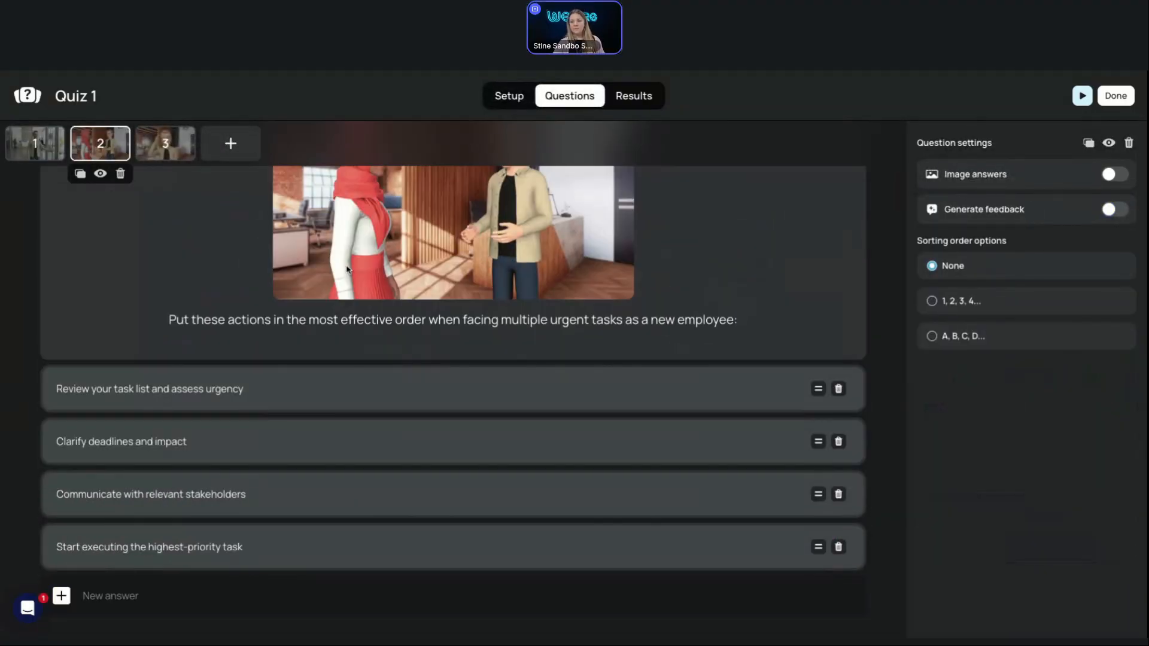
pyautogui.click(173, 157)
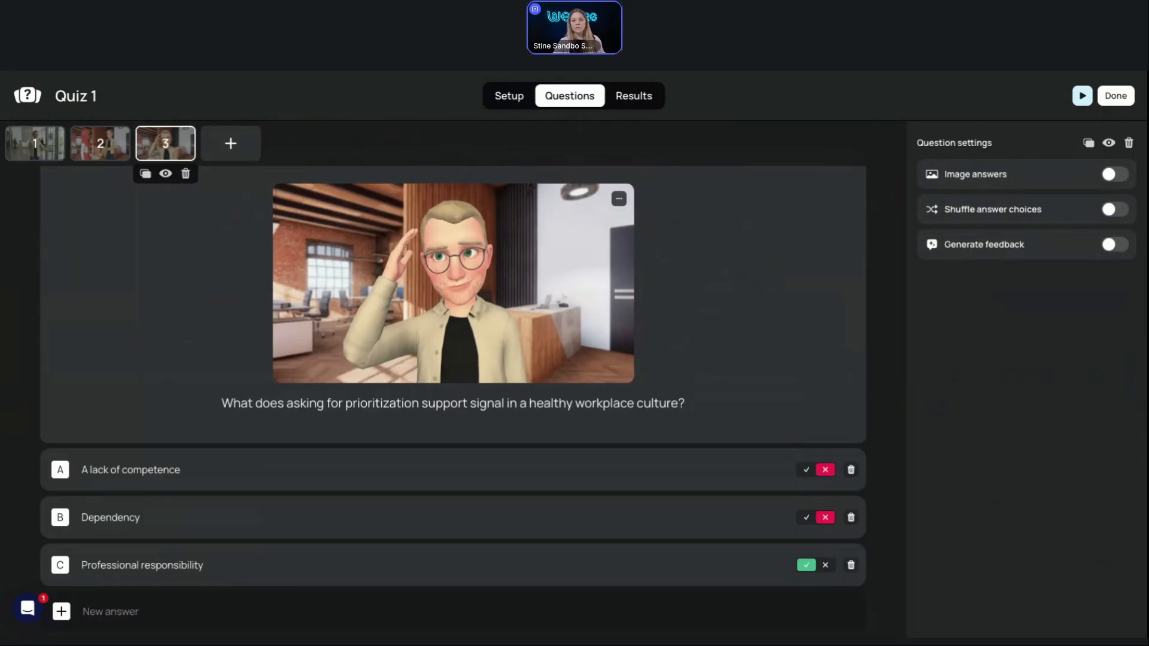
pyautogui.click(1116, 95)
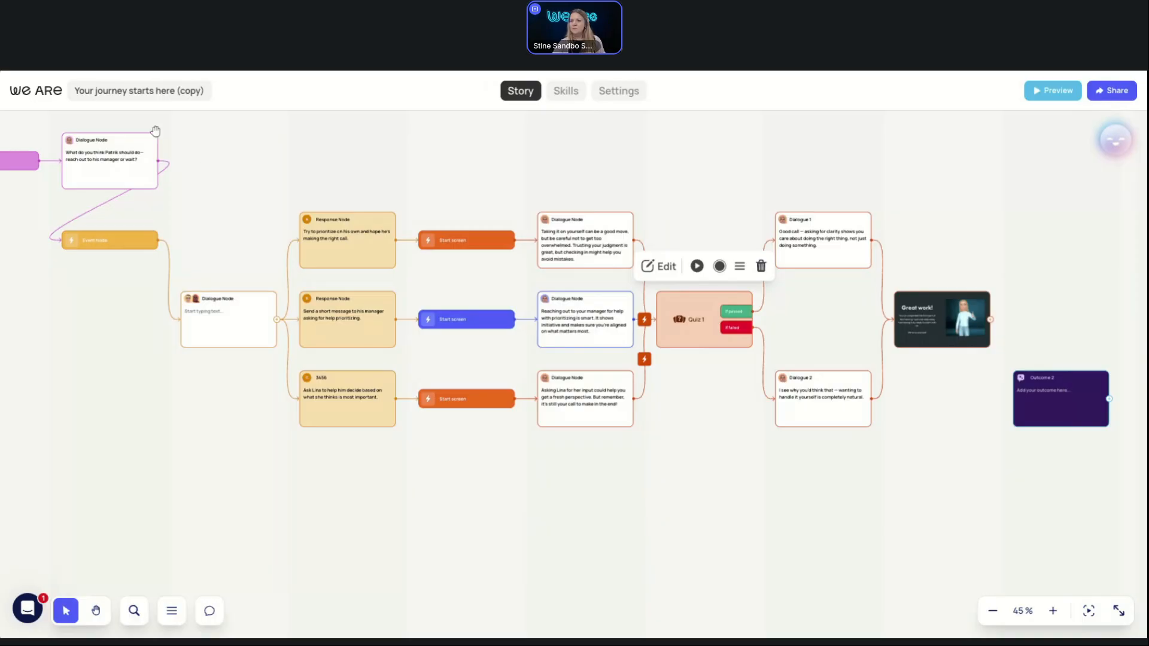
# Return to the Webinars stories, open the "Quiz" story, and go to its Quiz 1 node
pyautogui.click(36, 90)
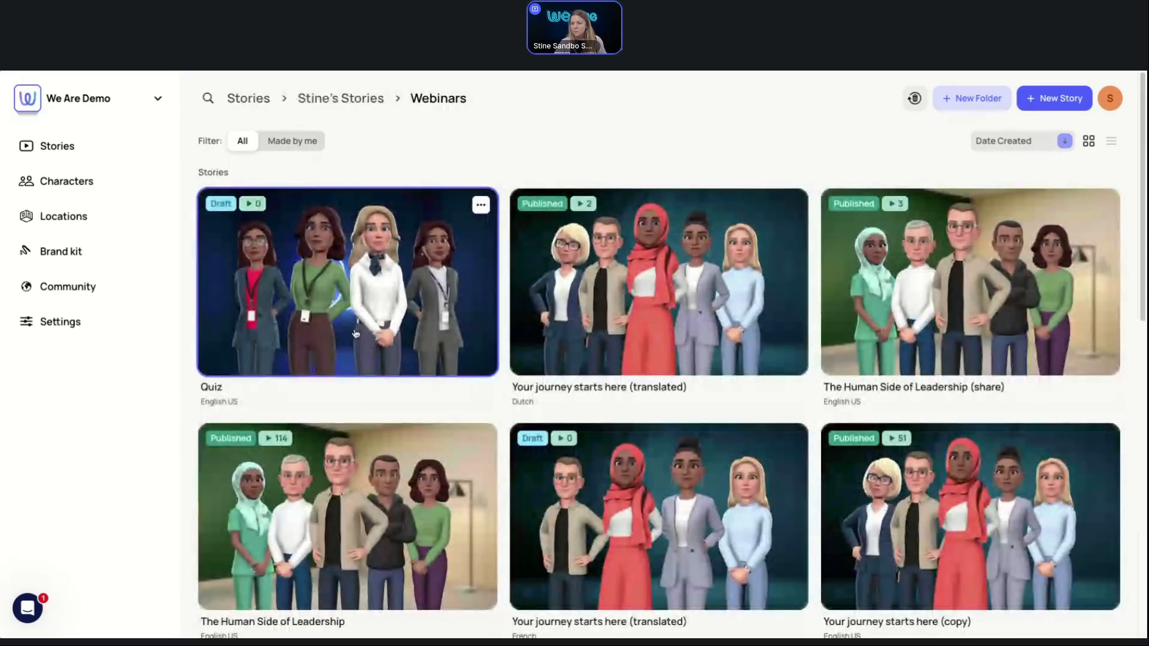
pyautogui.click(357, 328)
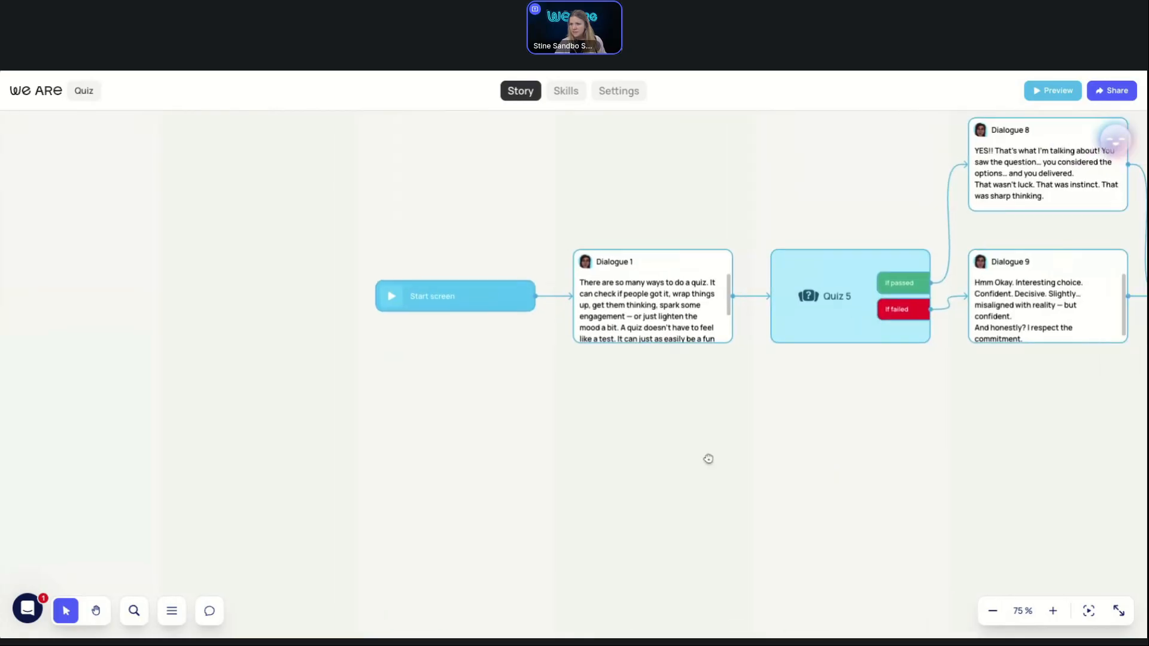
pyautogui.moveTo(709, 459); pyautogui.dragTo(454, 470)
pyautogui.moveTo(958, 449); pyautogui.dragTo(249, 431)
pyautogui.moveTo(772, 464); pyautogui.dragTo(180, 528)
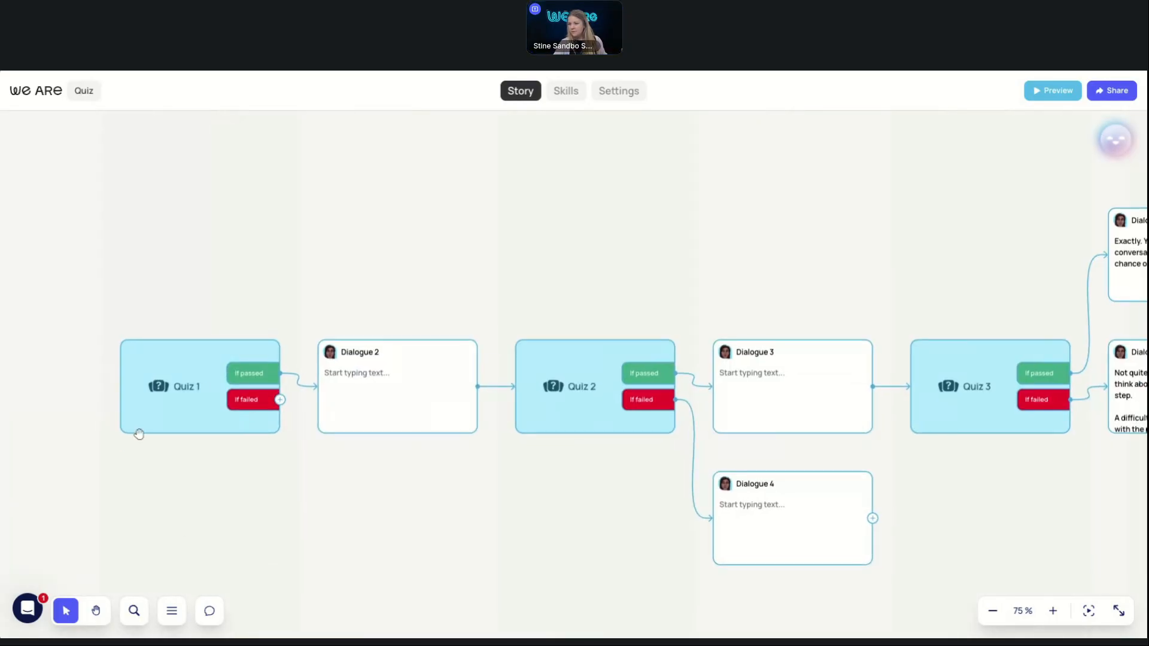
# Open Quiz 1 in the Quiz story, check question 2 and the quiz's setup, and close it
pyautogui.click(139, 434)
pyautogui.click(156, 313)
pyautogui.click(123, 154)
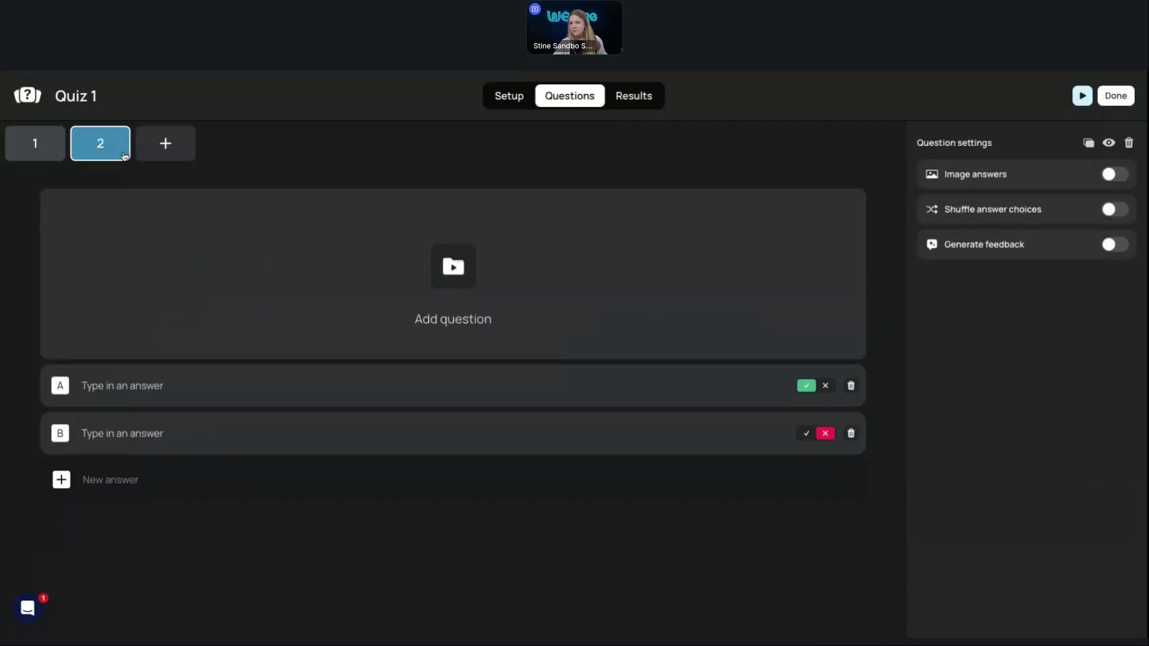
pyautogui.click(508, 95)
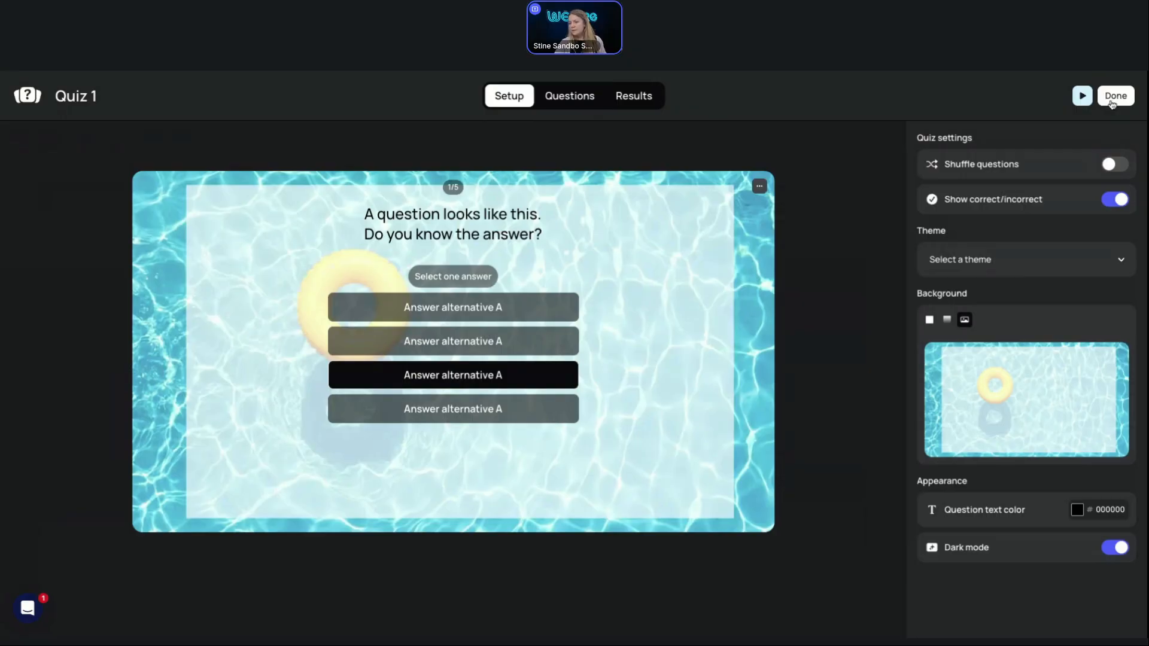
pyautogui.click(1112, 104)
# Open Quiz 2, look at its GDPR question and its setup, and close it
pyautogui.click(567, 410)
pyautogui.click(543, 315)
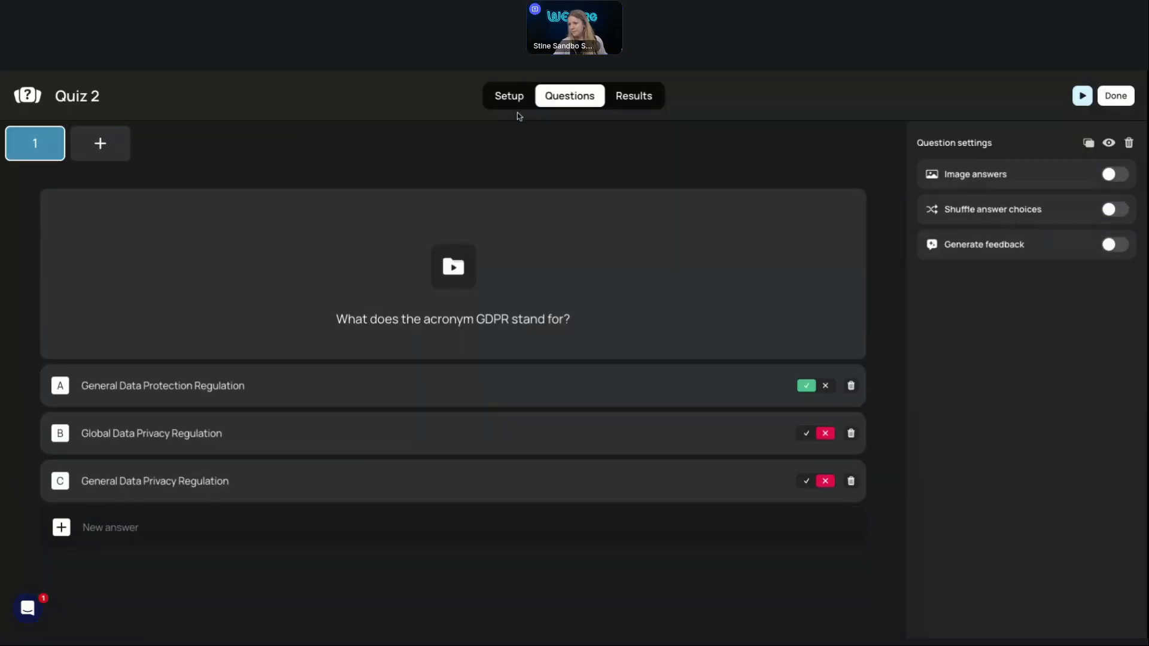
pyautogui.click(510, 99)
pyautogui.click(566, 103)
pyautogui.click(1115, 95)
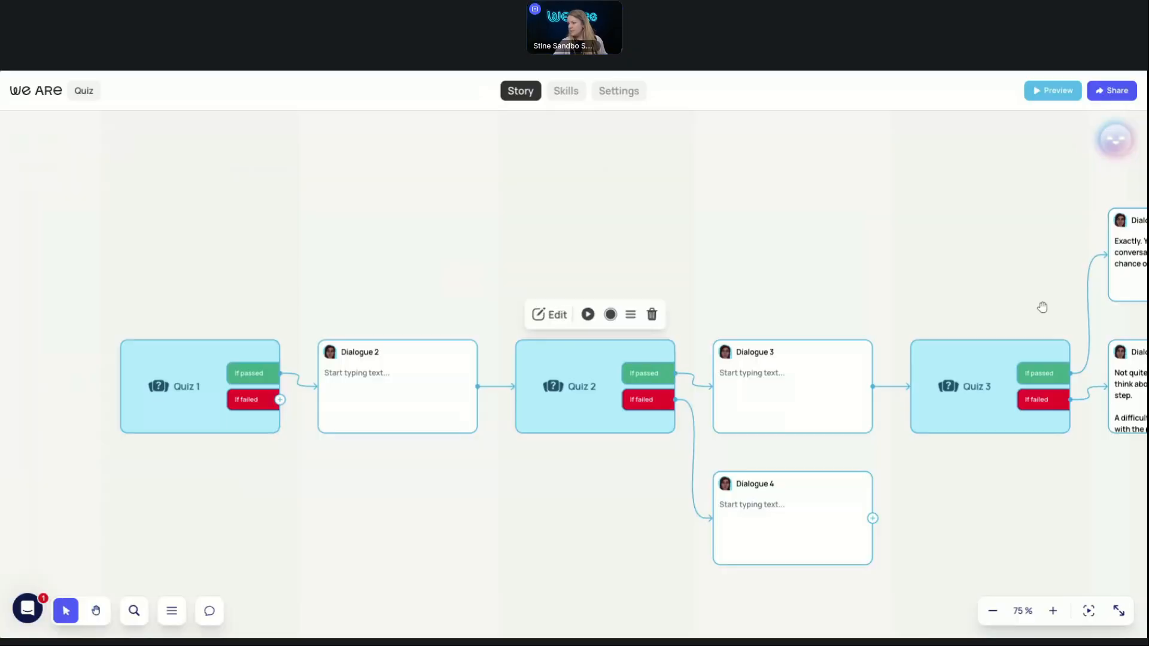
# Open Quiz 3, look at its difficult-conversation sorting question and its setup, and close it
pyautogui.click(718, 299)
pyautogui.click(708, 255)
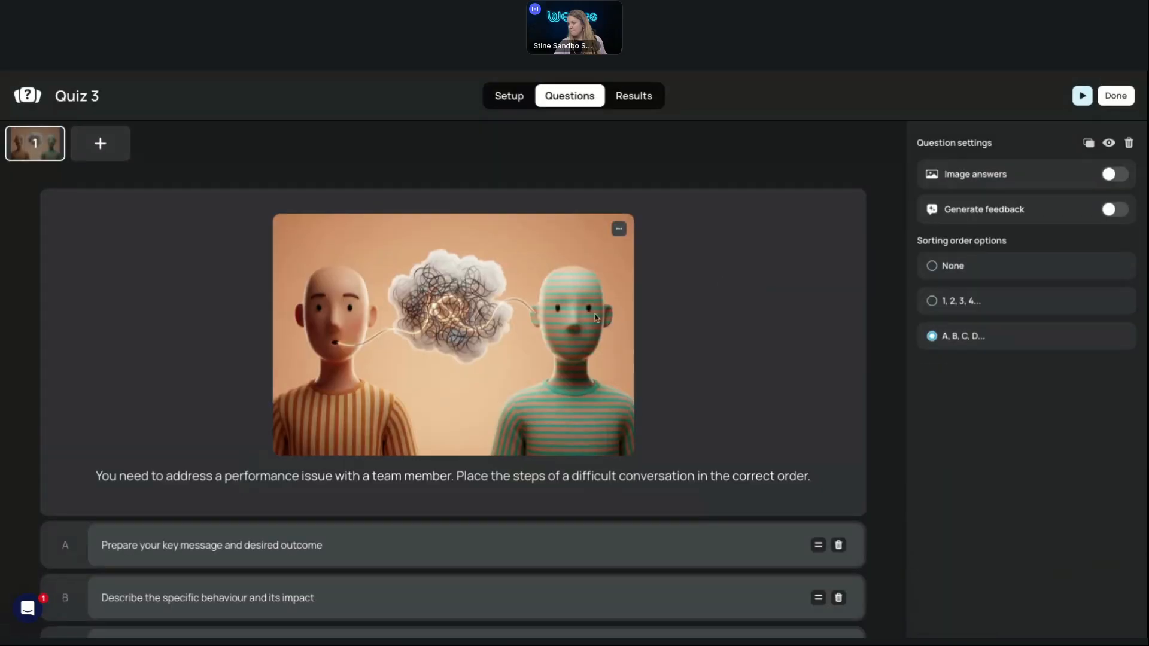
pyautogui.click(521, 104)
pyautogui.click(1116, 96)
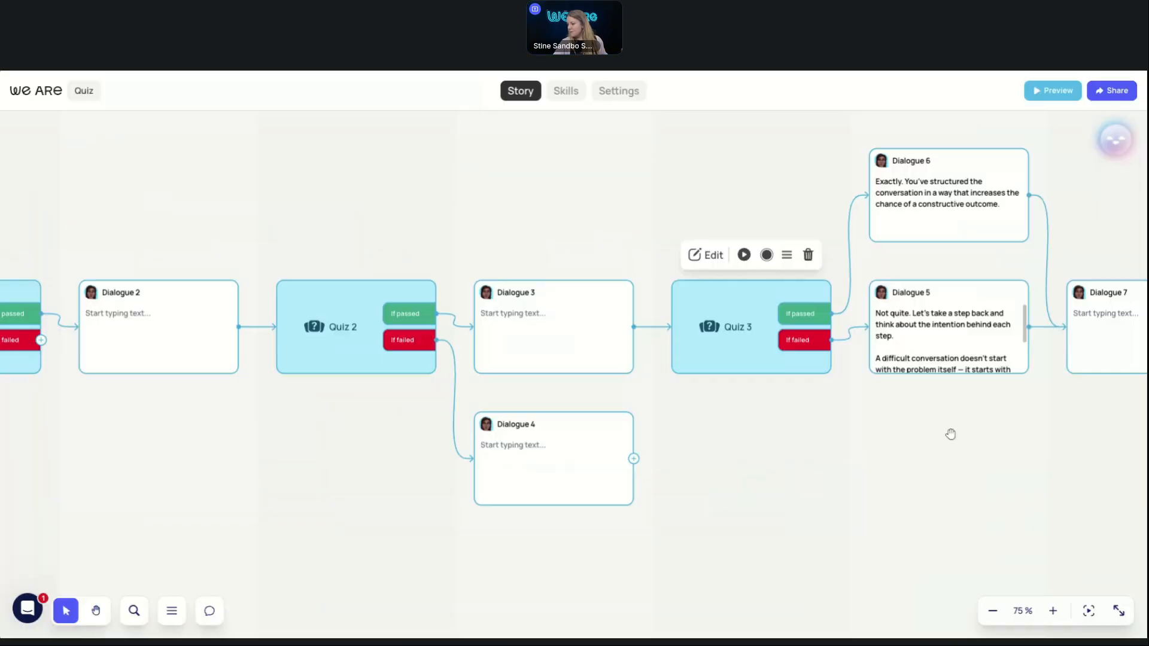
# Open Quiz 4 further along the story, check its setup and questions, and close it
pyautogui.moveTo(950, 434); pyautogui.dragTo(314, 455)
pyautogui.click(671, 321)
pyautogui.click(635, 254)
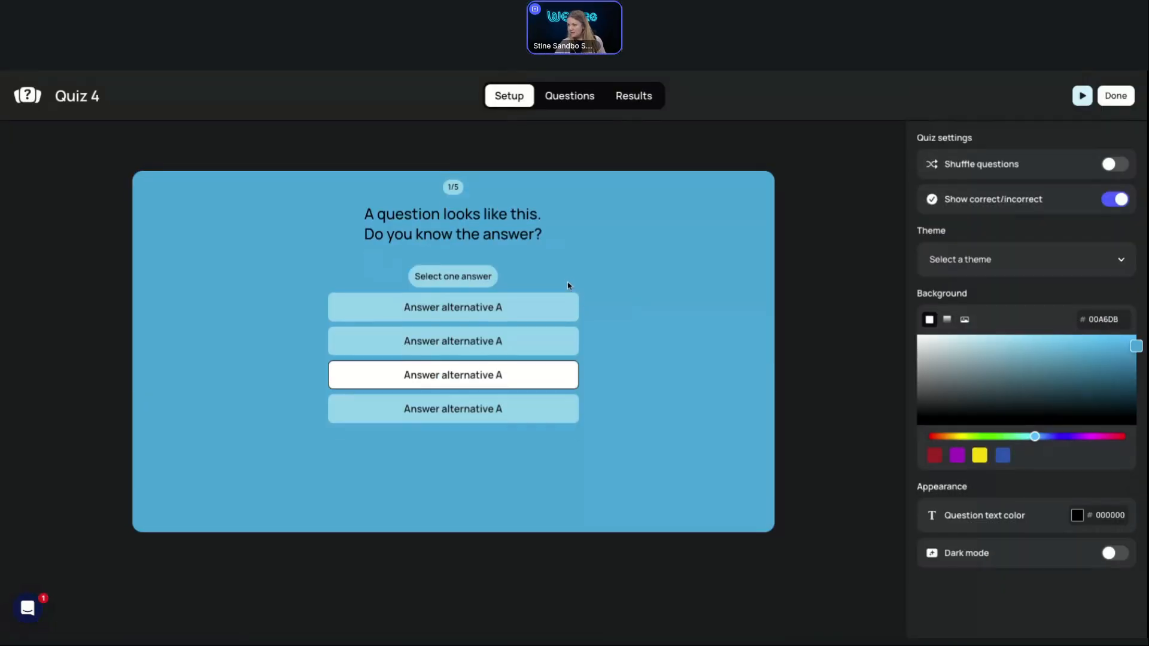
pyautogui.click(569, 99)
pyautogui.click(1114, 96)
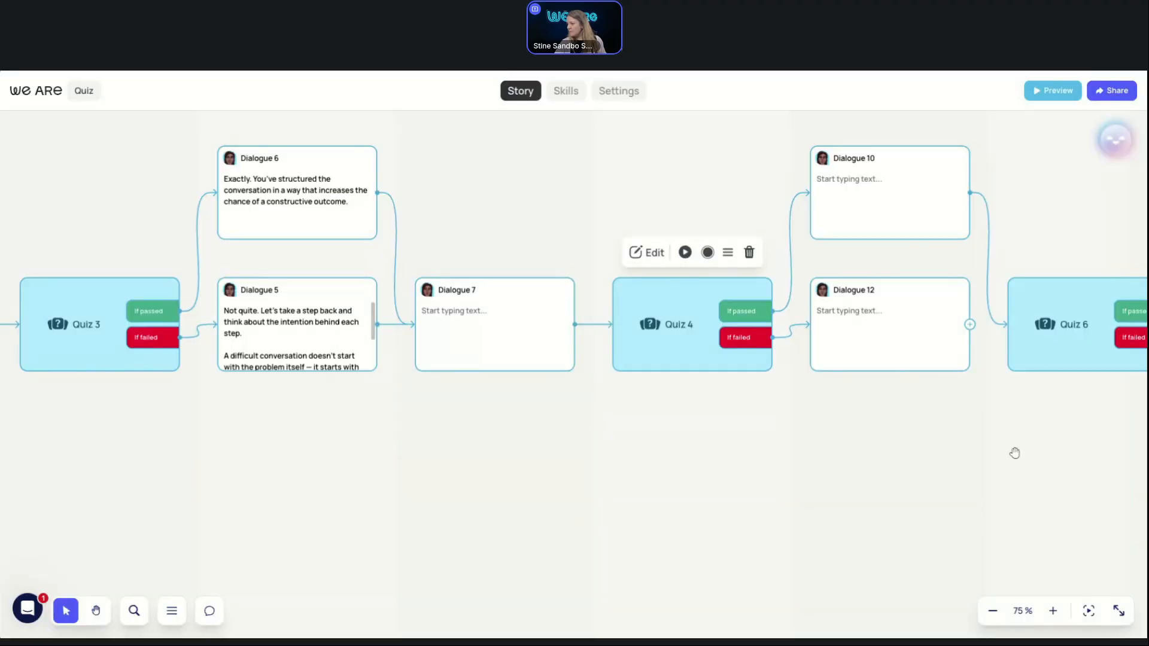
# Open Quiz 6 at the end of the story and examine its setup and the patient-care question's answers
pyautogui.moveTo(1016, 452); pyautogui.dragTo(526, 452)
pyautogui.click(557, 333)
pyautogui.click(546, 256)
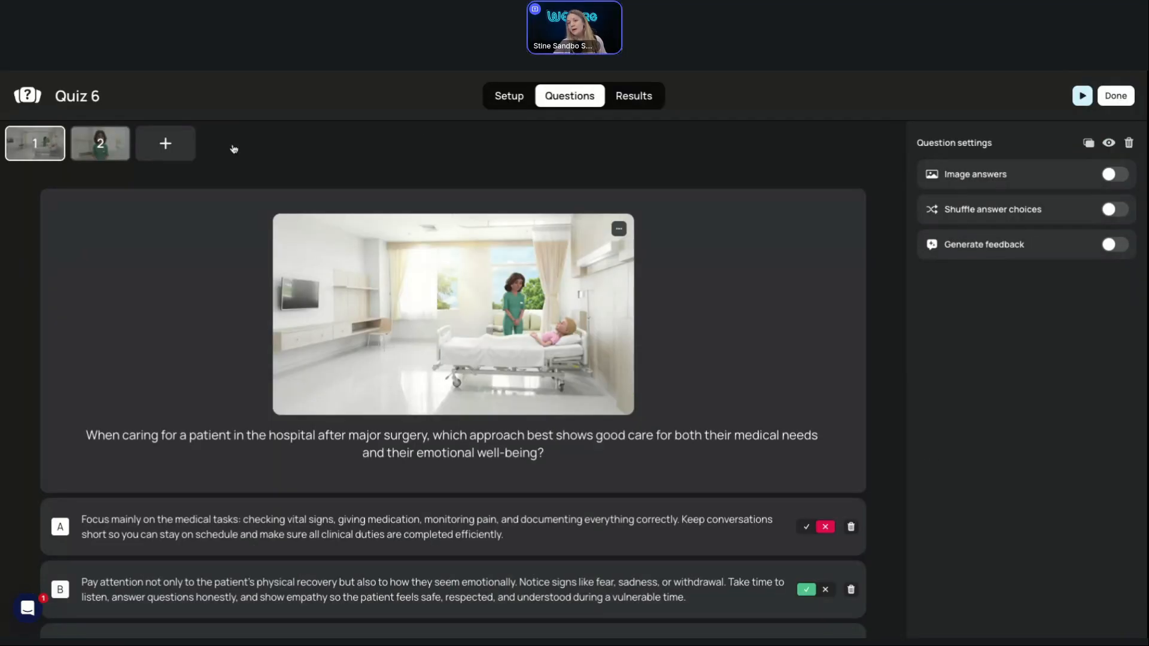
pyautogui.click(510, 97)
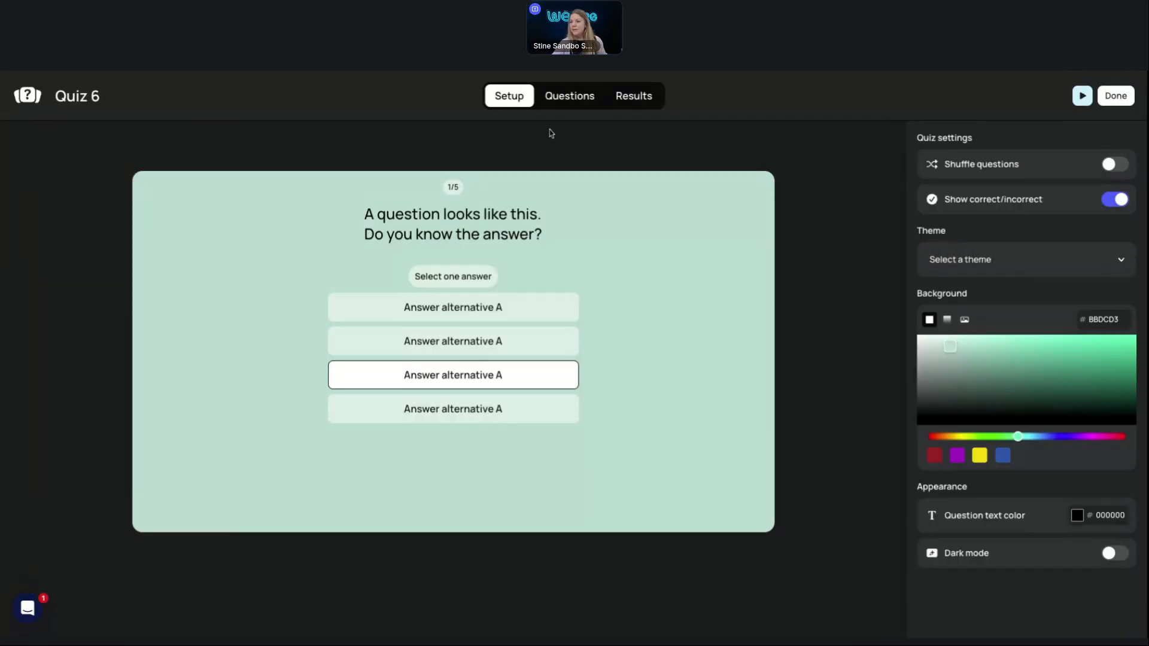
pyautogui.click(569, 103)
pyautogui.scroll(-2, 702, 388)
pyautogui.scroll(-1, 701, 392)
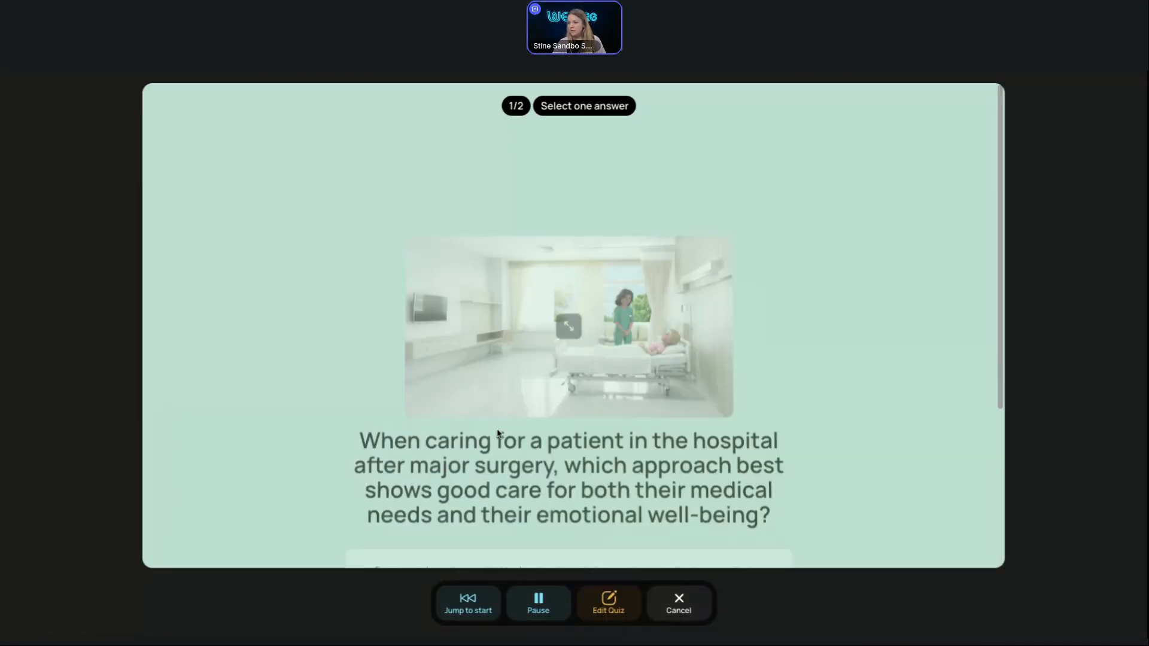
# Read the patient-care question and its answers in the Quiz 6 preview, enlarge the hospital image, and exit the preview
pyautogui.scroll(-2, 799, 485)
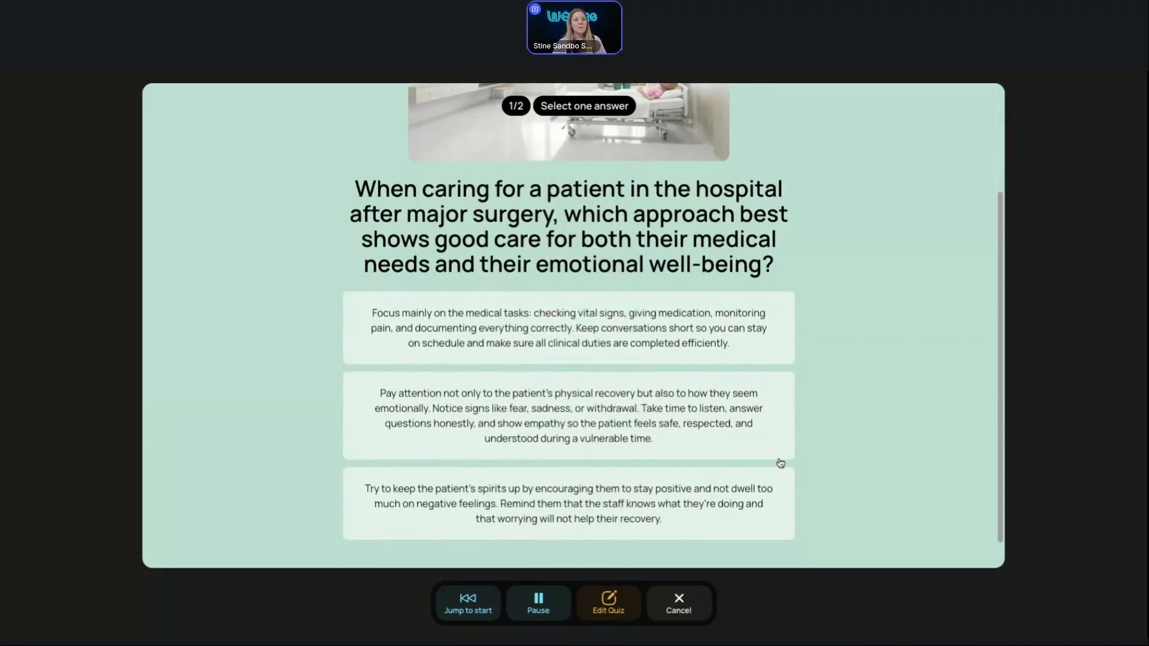
pyautogui.scroll(3, 781, 464)
pyautogui.click(552, 225)
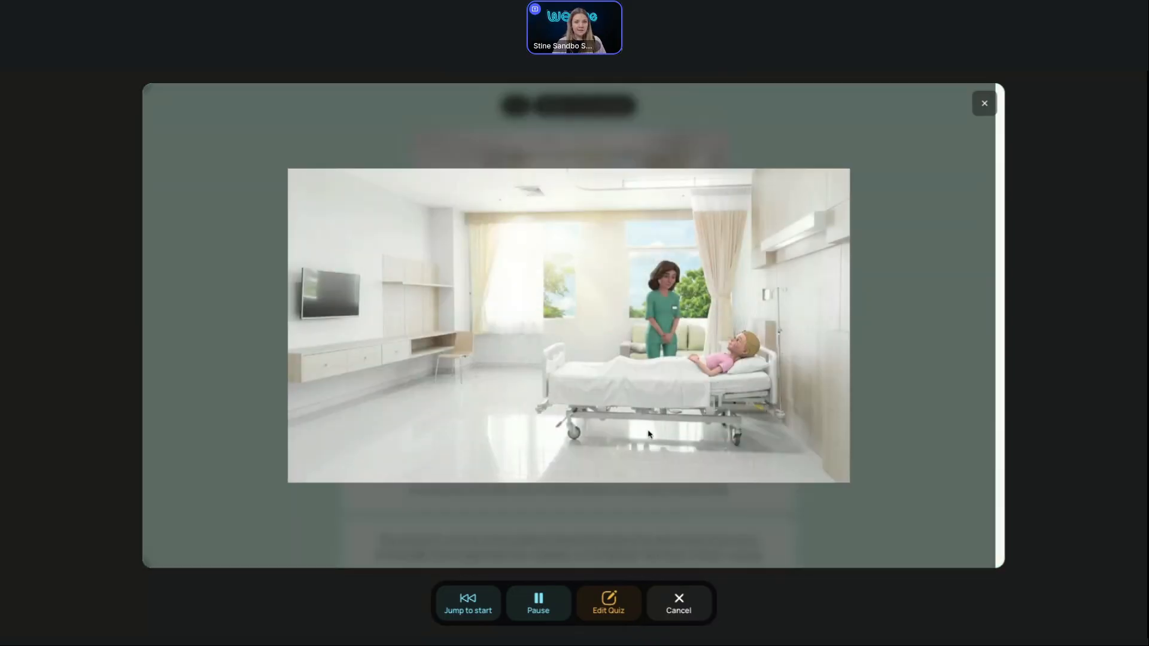
pyautogui.click(984, 105)
pyautogui.click(678, 604)
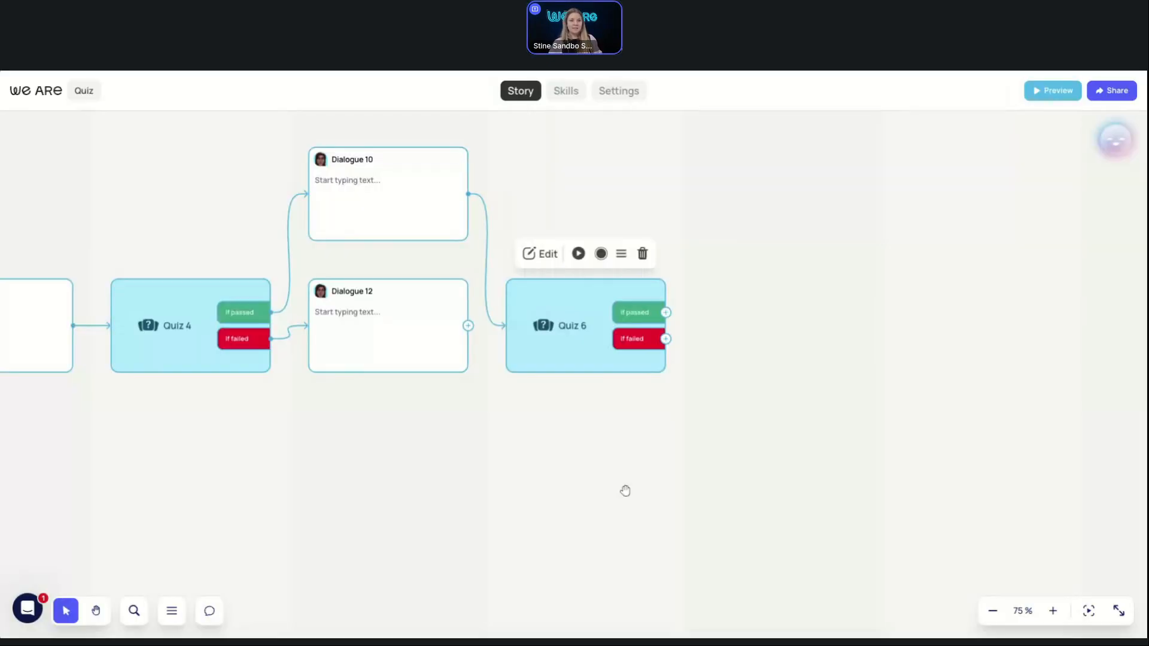
# Open Quiz 6 for editing, switch its background type to image, and open the background image selection
pyautogui.click(531, 253)
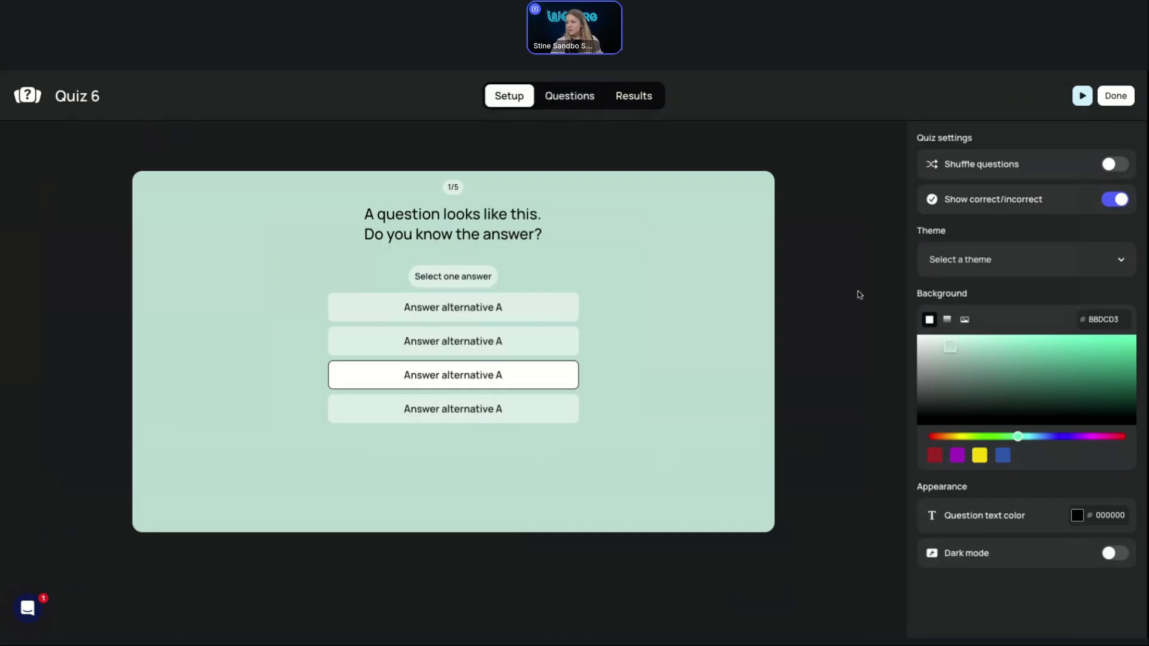
pyautogui.click(964, 322)
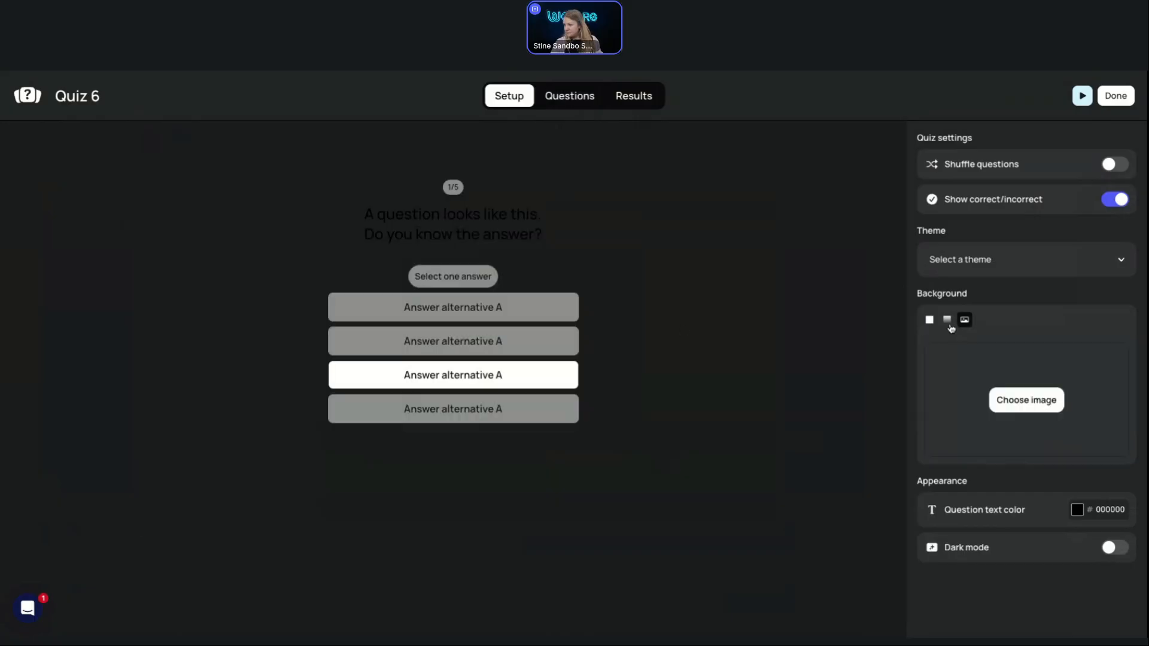
pyautogui.click(1022, 403)
pyautogui.click(698, 366)
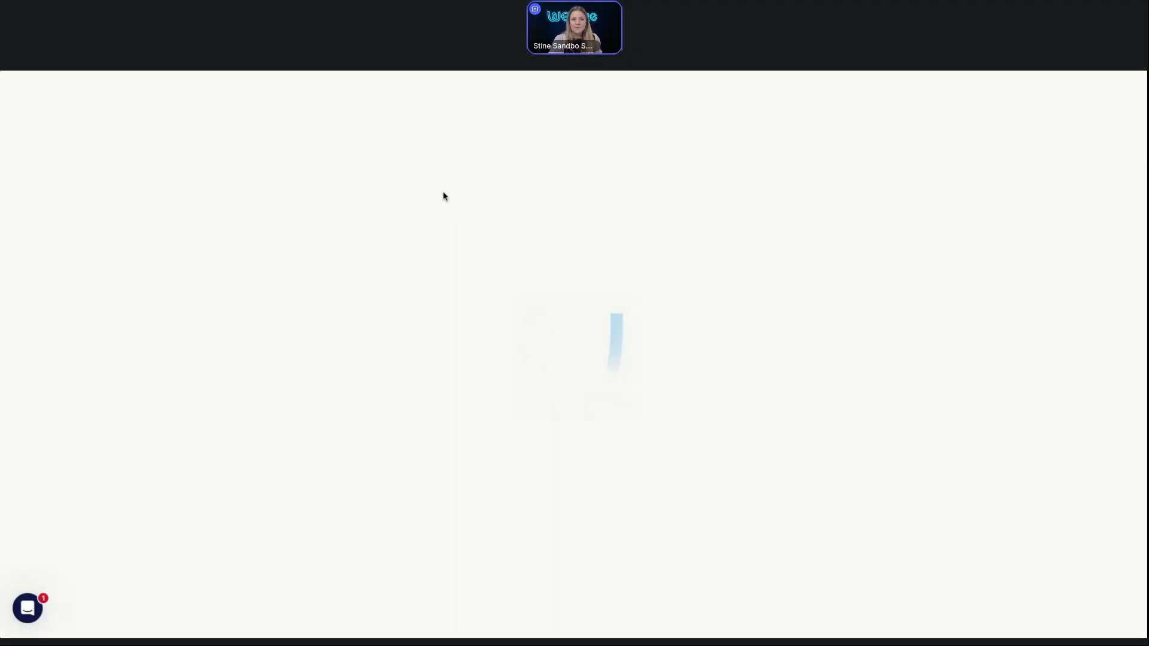
# Open Quiz 2 at the end of The Human Side of Leadership story, check its question and background setup, and close it
pyautogui.hscroll(15, 357, 368)
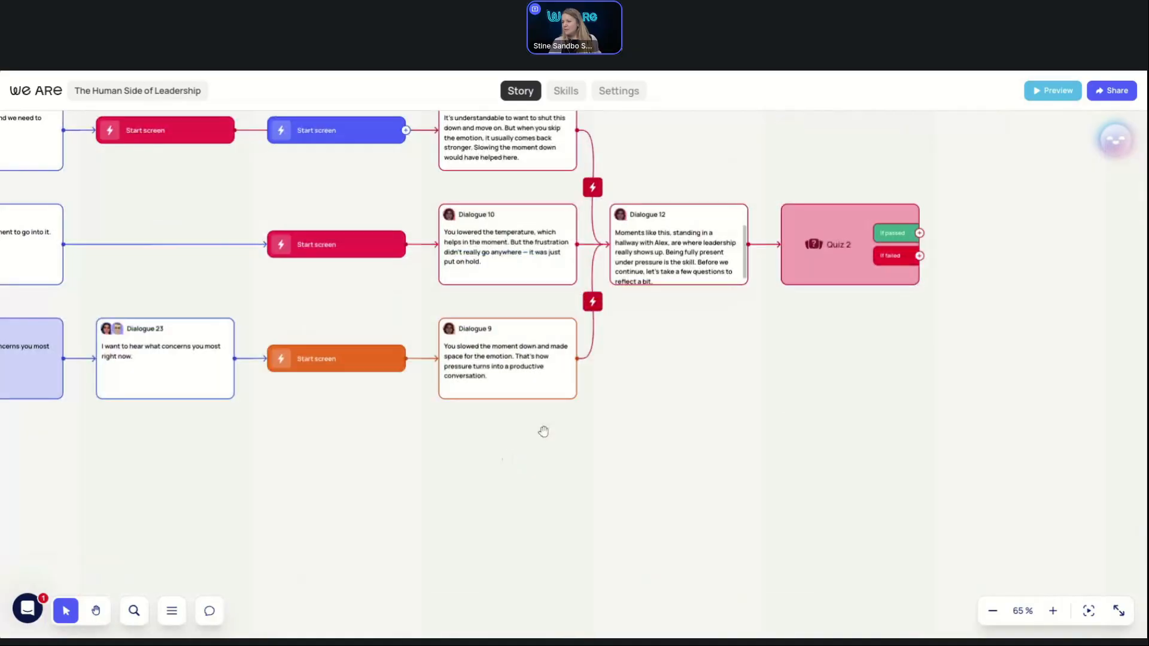
pyautogui.click(795, 178)
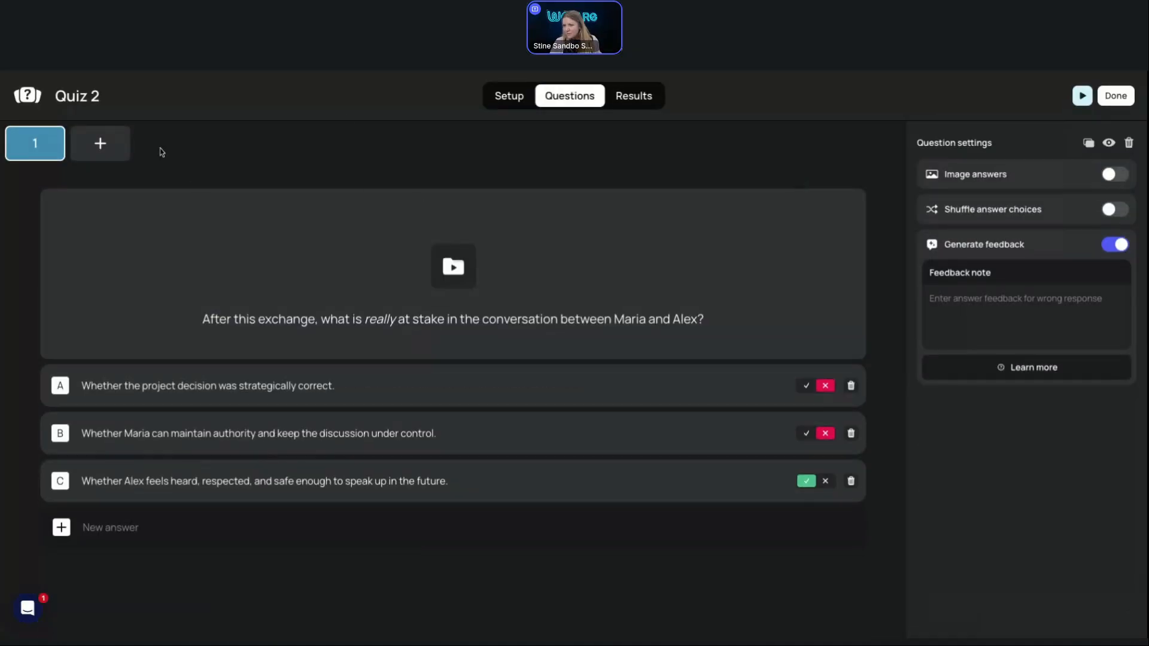
pyautogui.click(516, 101)
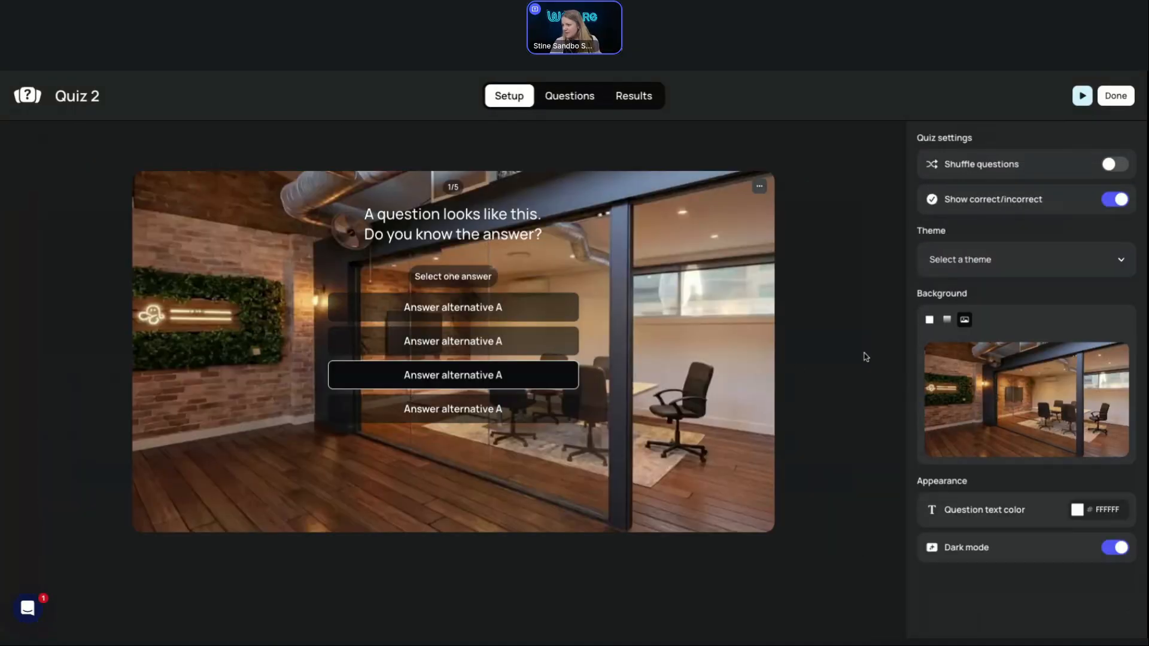
pyautogui.click(1114, 97)
# Preview the story from the green poster near its start, continue to the dilemma dialogue, and exit the preview
pyautogui.moveTo(782, 343); pyautogui.dragTo(850, 385)
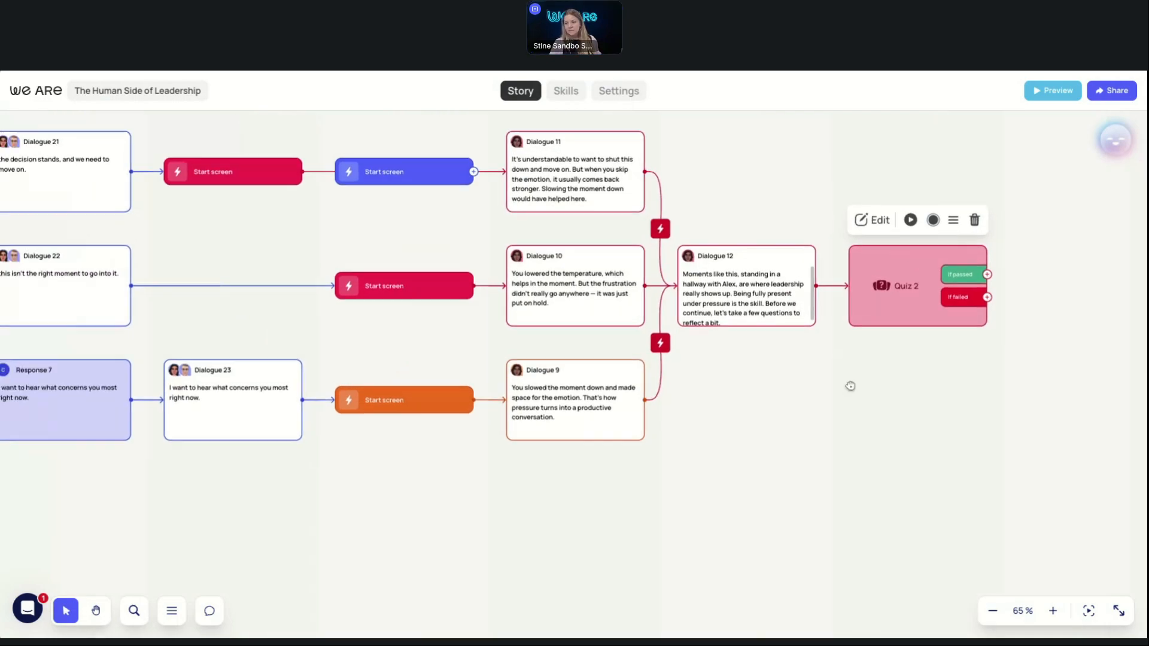
pyautogui.moveTo(283, 453); pyautogui.dragTo(1013, 433)
pyautogui.moveTo(429, 511); pyautogui.dragTo(693, 457)
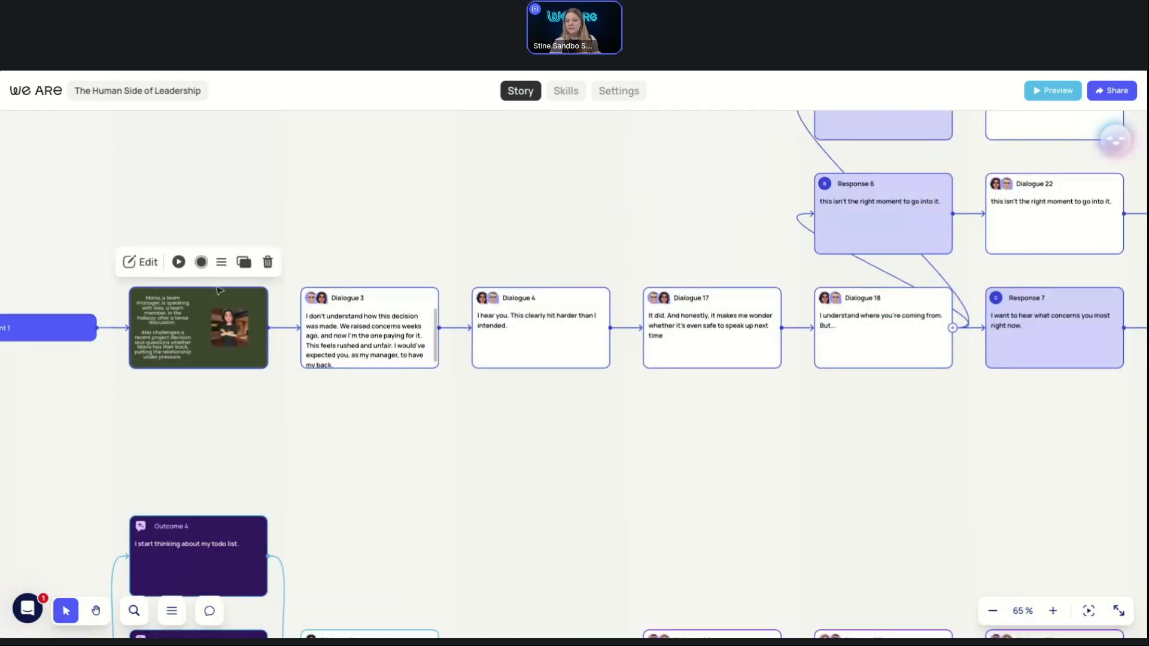
pyautogui.click(179, 262)
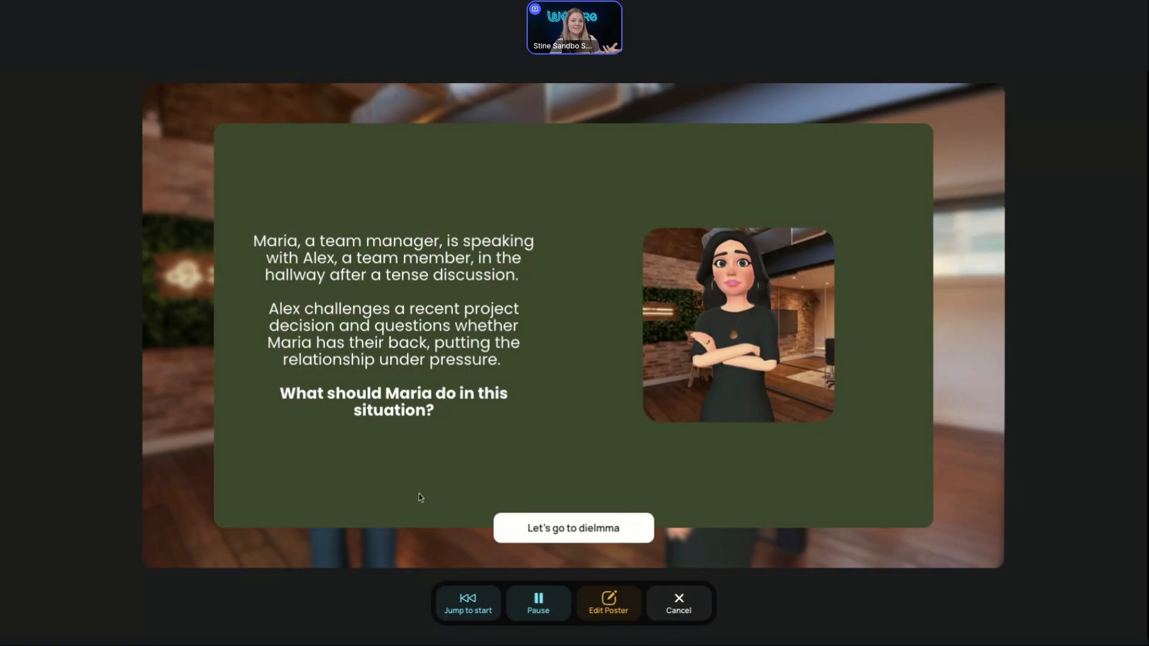
pyautogui.click(583, 528)
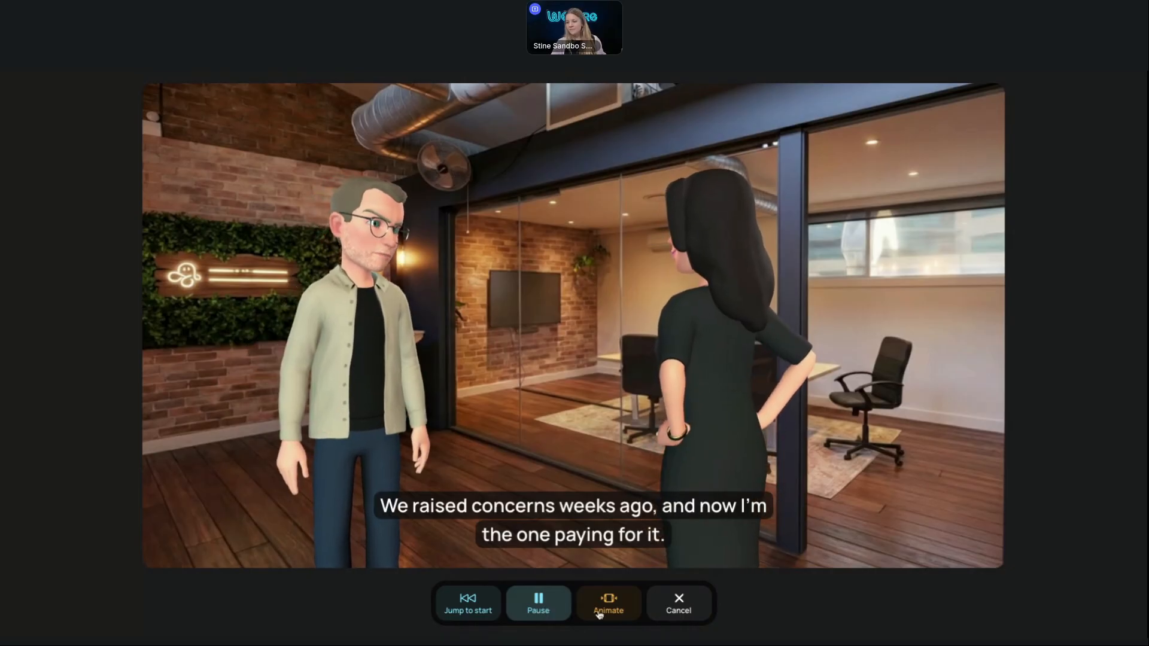
pyautogui.click(680, 606)
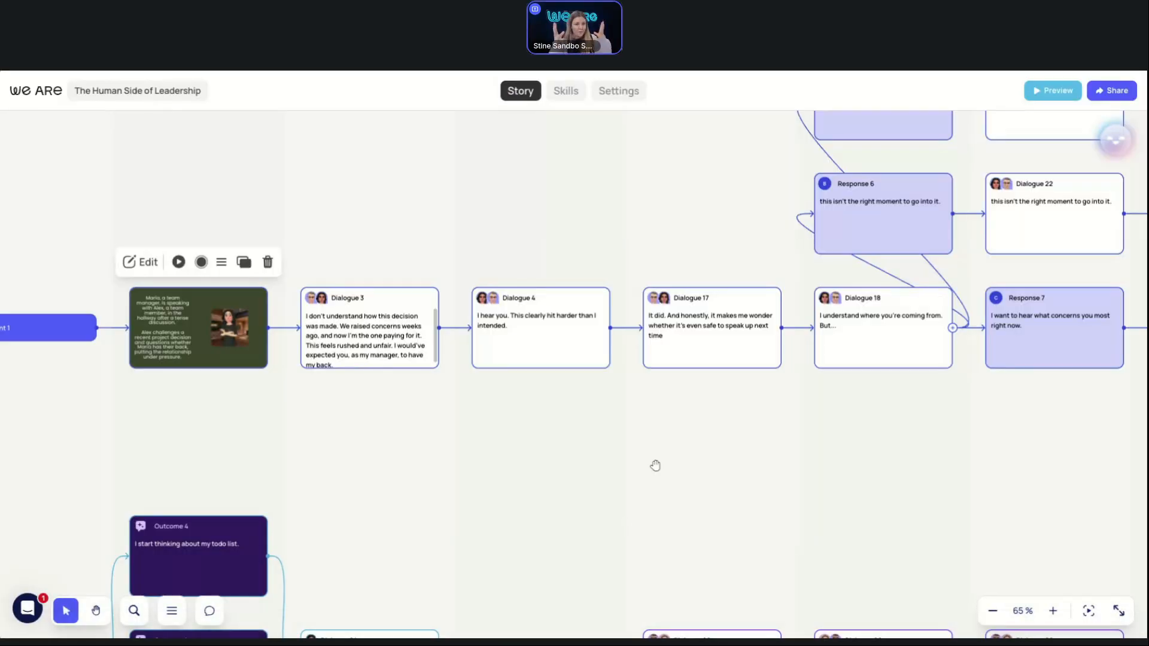
# Open Dialogue 10's animation view further along the story, play its feedback scene, and close it
pyautogui.hscroll(8, 793, 396)
pyautogui.scroll(2, 792, 395)
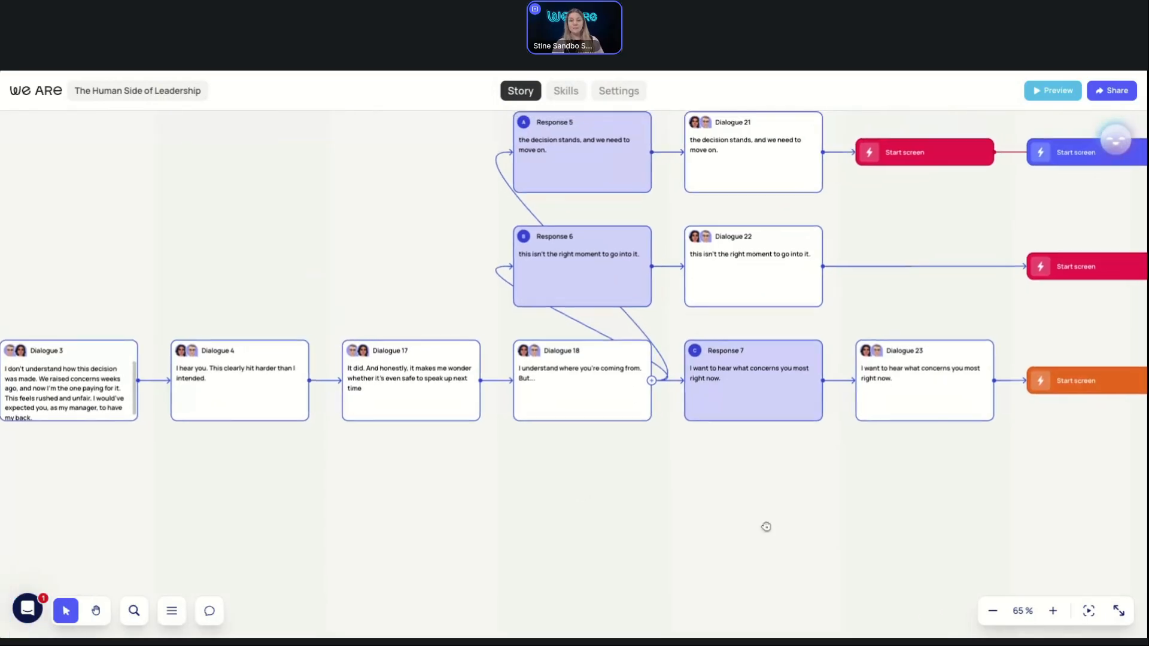
pyautogui.hscroll(10, 611, 563)
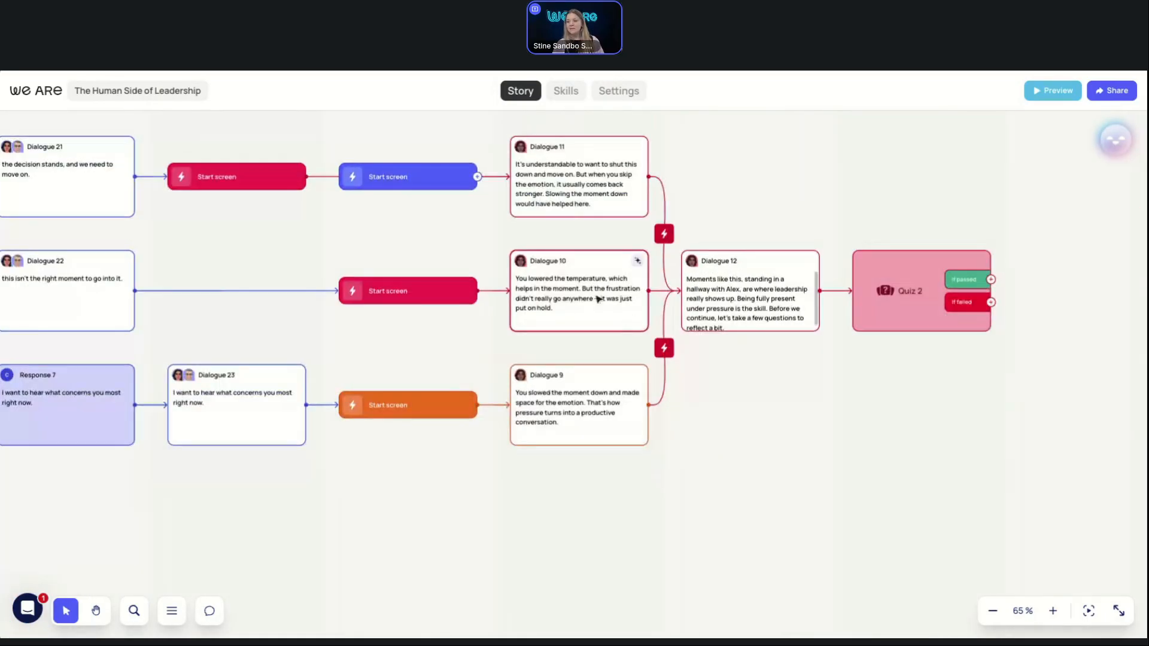
pyautogui.click(521, 281)
pyautogui.click(498, 228)
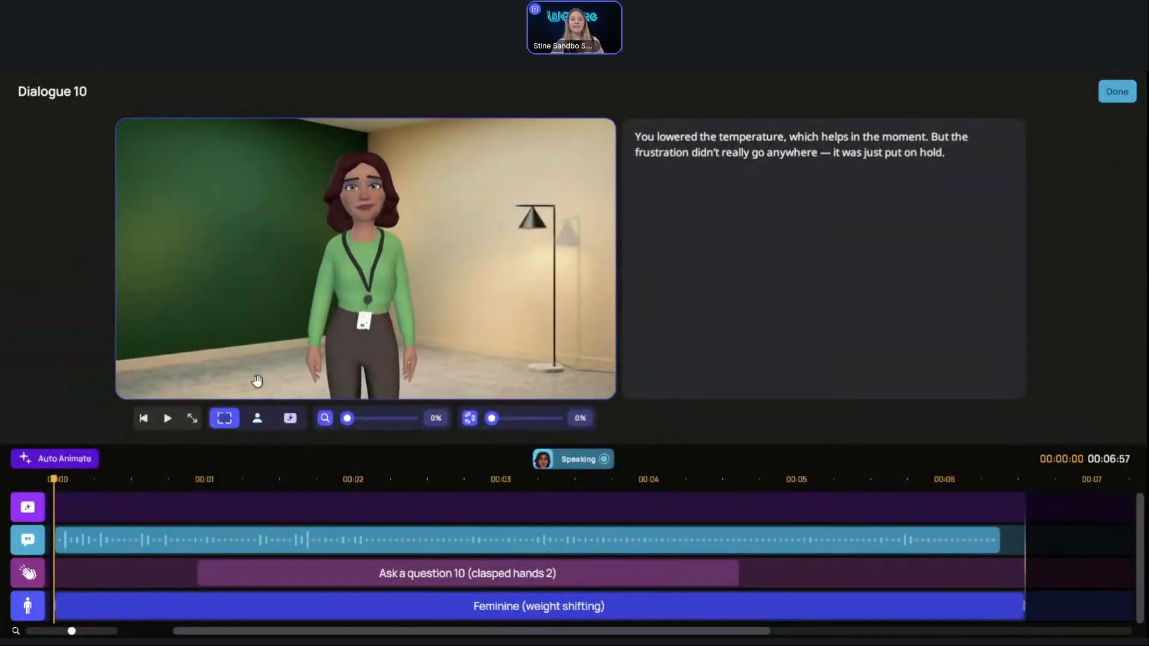
pyautogui.press('space')
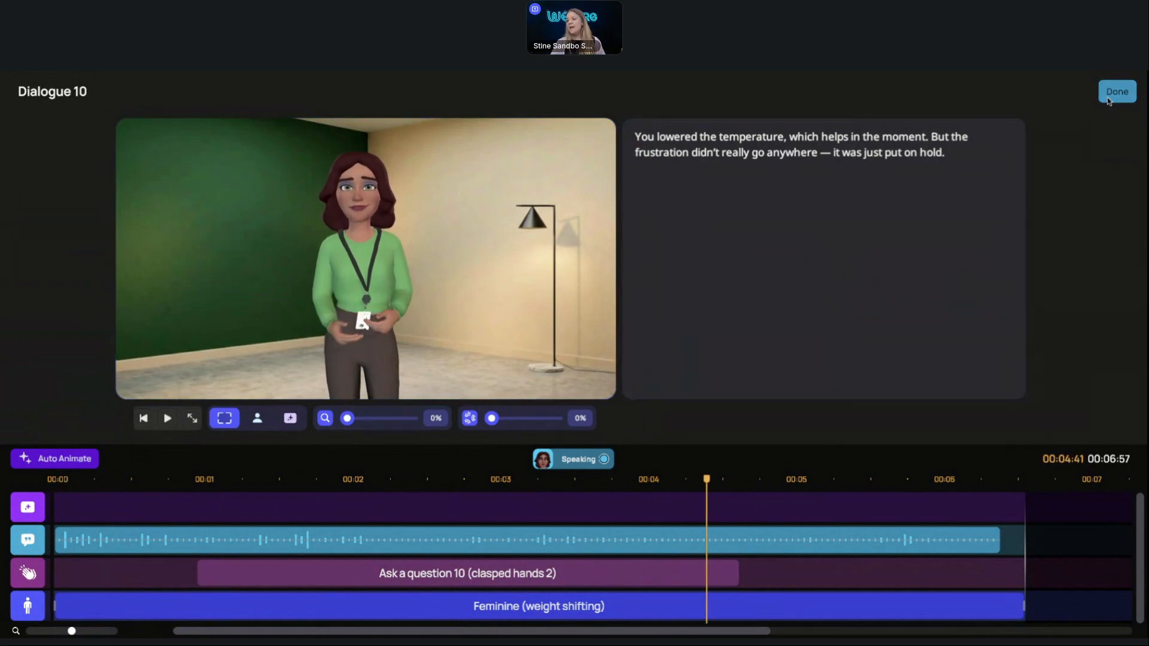
pyautogui.click(1117, 92)
# Start a preview of Quiz 2 and view its question and answers over the office background
pyautogui.click(654, 311)
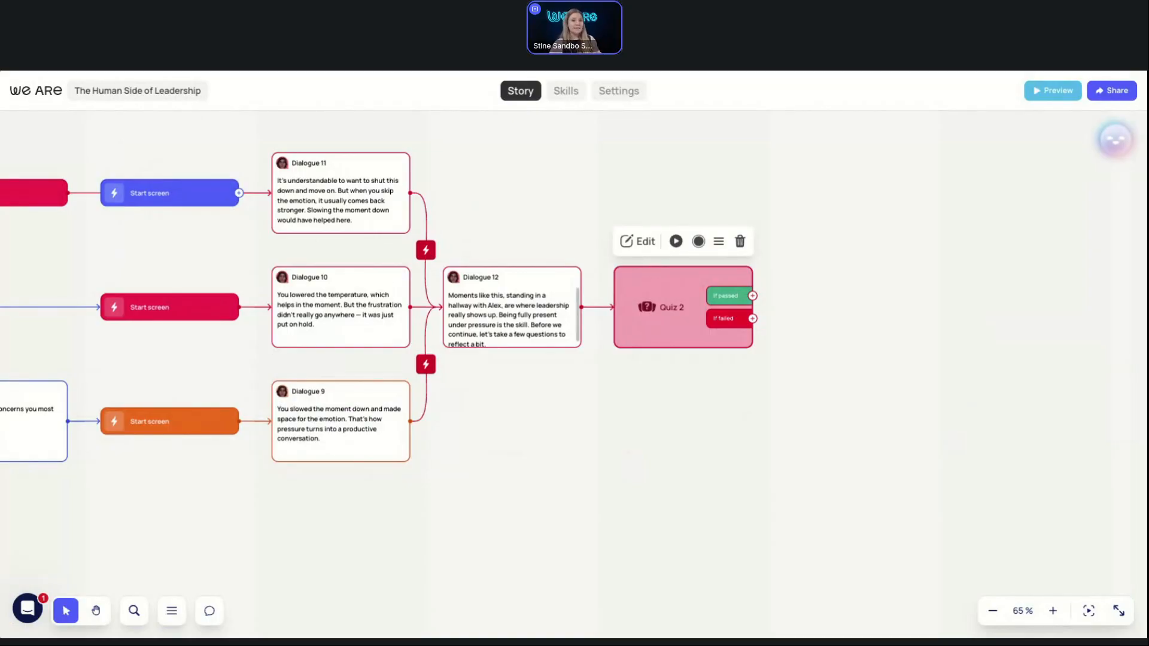
pyautogui.click(683, 241)
pyautogui.click(534, 343)
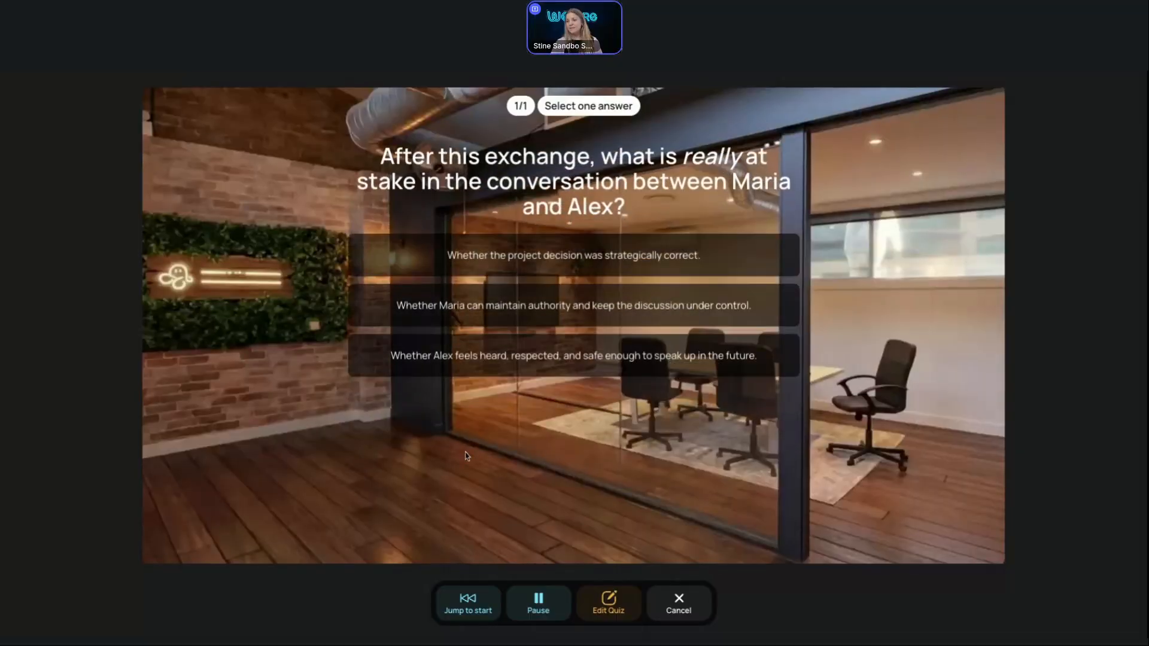